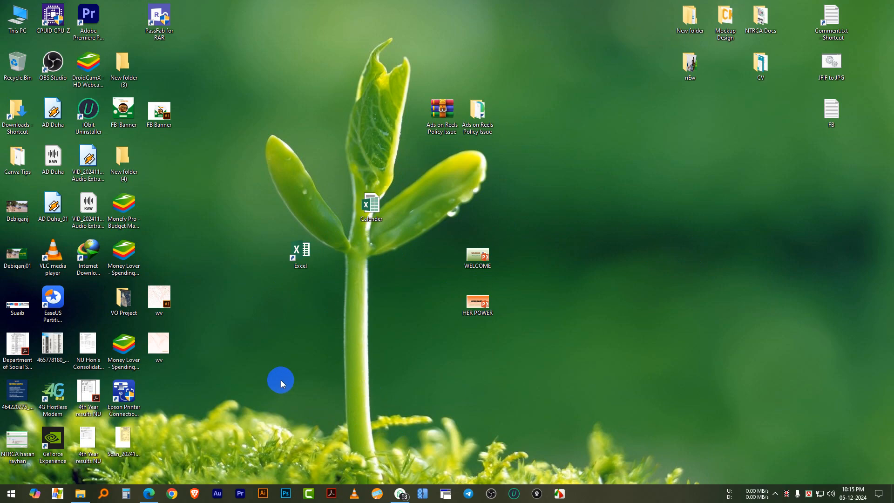
# Open Excel and create a new blank workbook
pyautogui.click(11, 493)
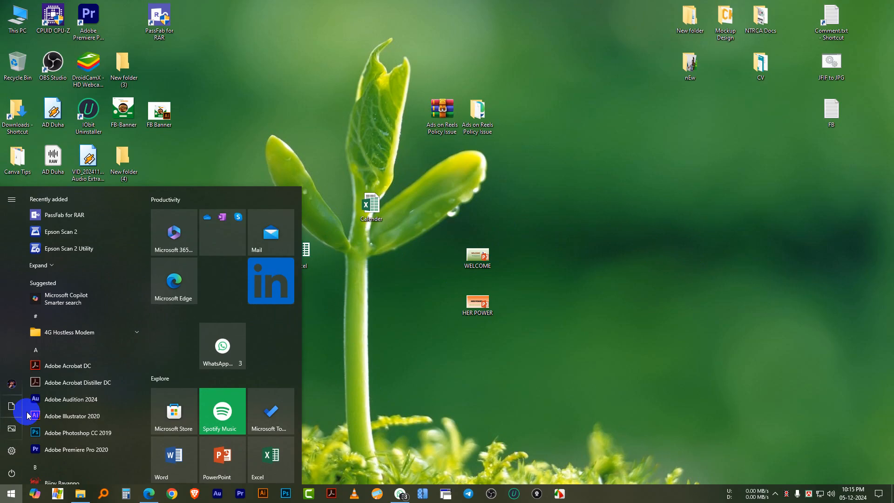
pyautogui.write('excel')
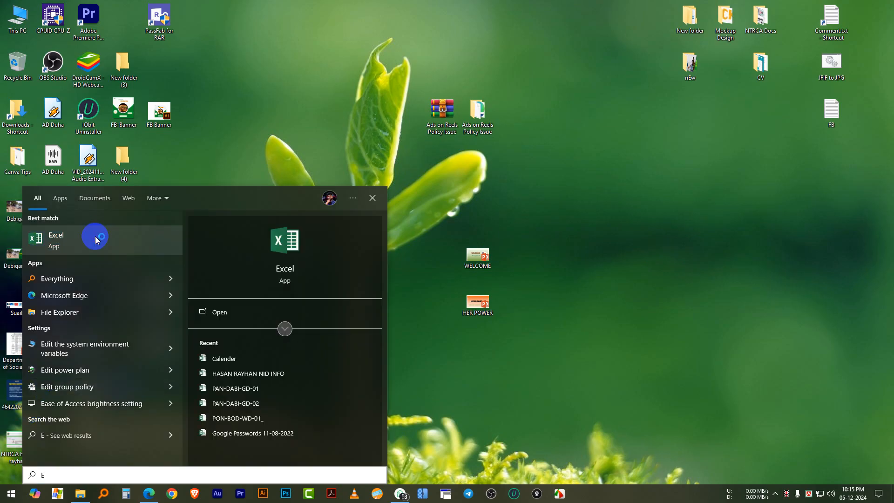
pyautogui.click(96, 235)
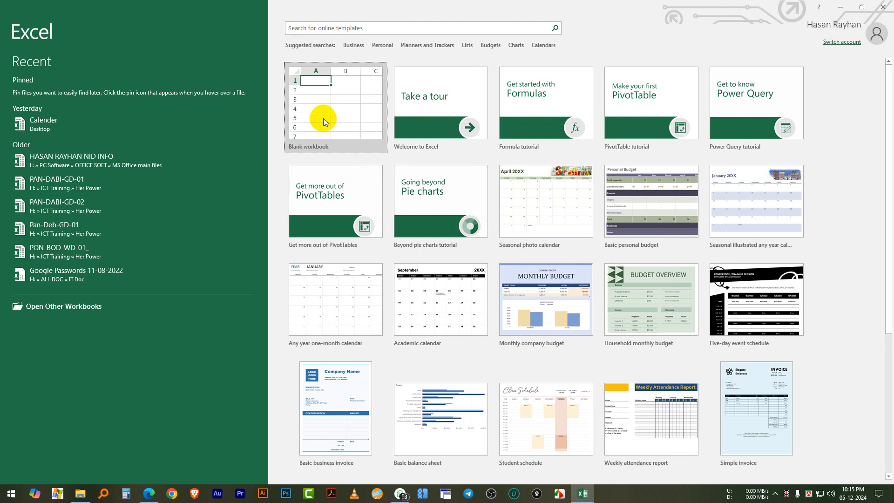
pyautogui.click(336, 110)
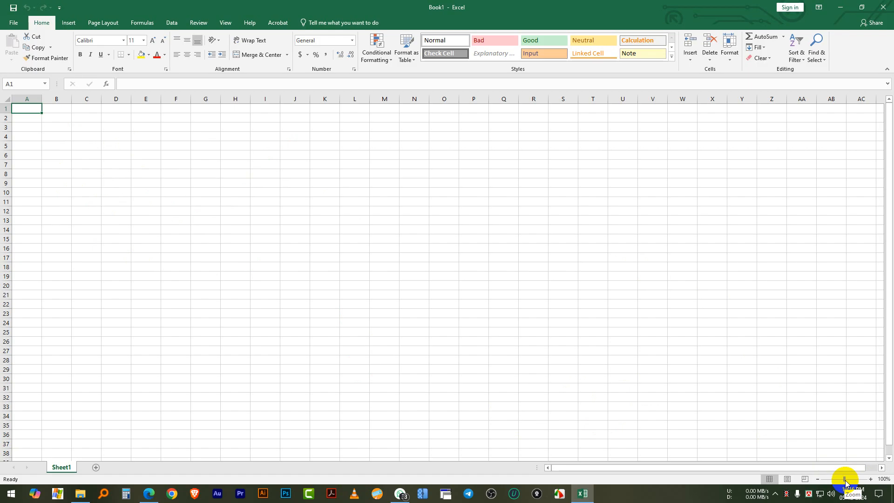
# Enter the numbers 8, 5 and 89 in cells B1 through B3
pyautogui.moveTo(843, 480); pyautogui.dragTo(855, 482)
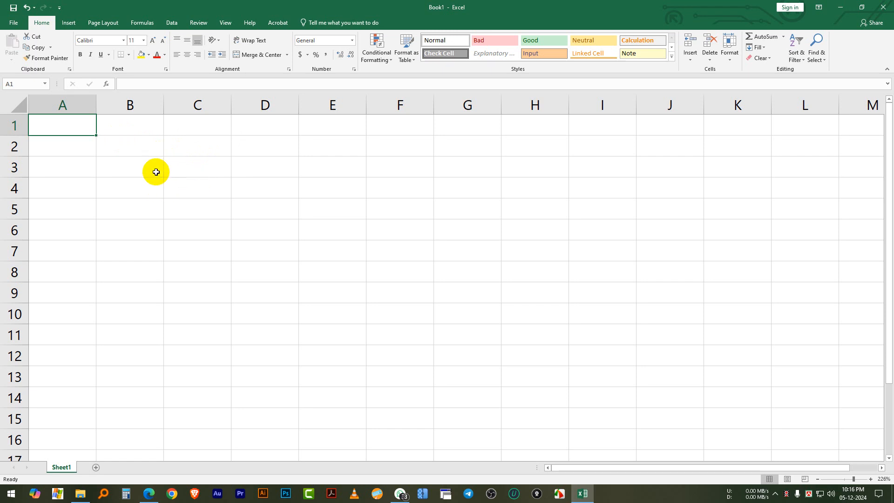
pyautogui.click(155, 149)
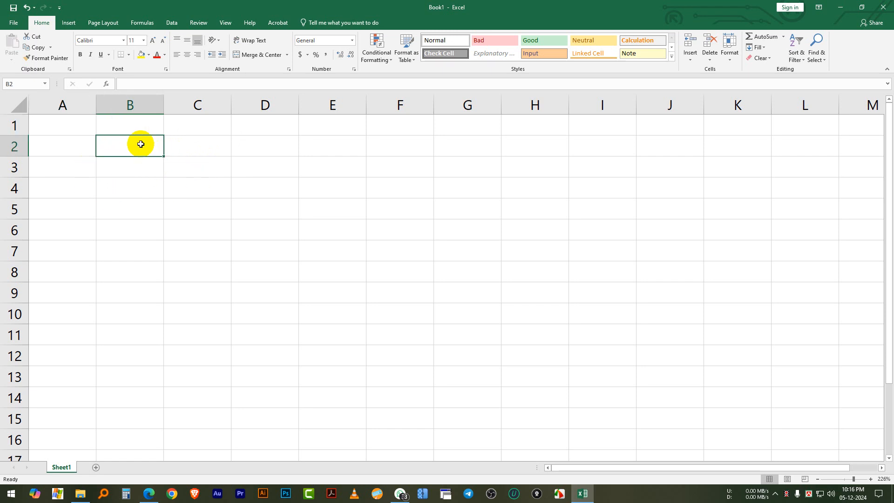
pyautogui.press('Up')
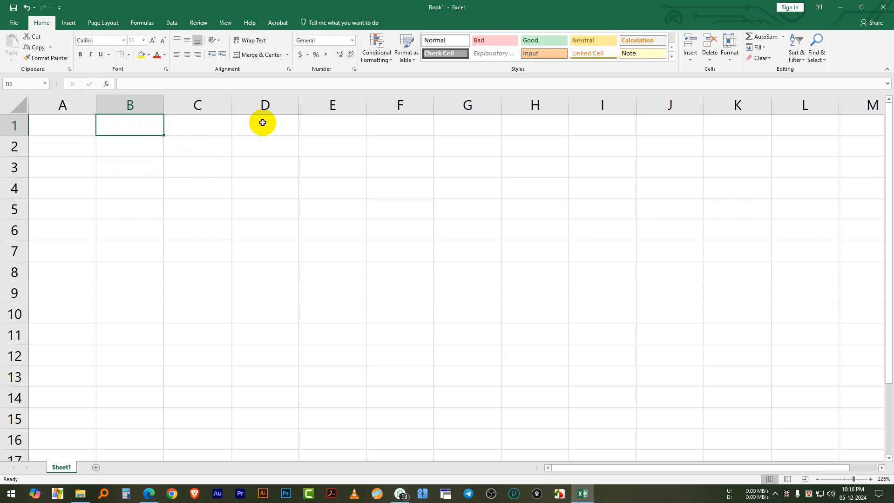
pyautogui.write('8')
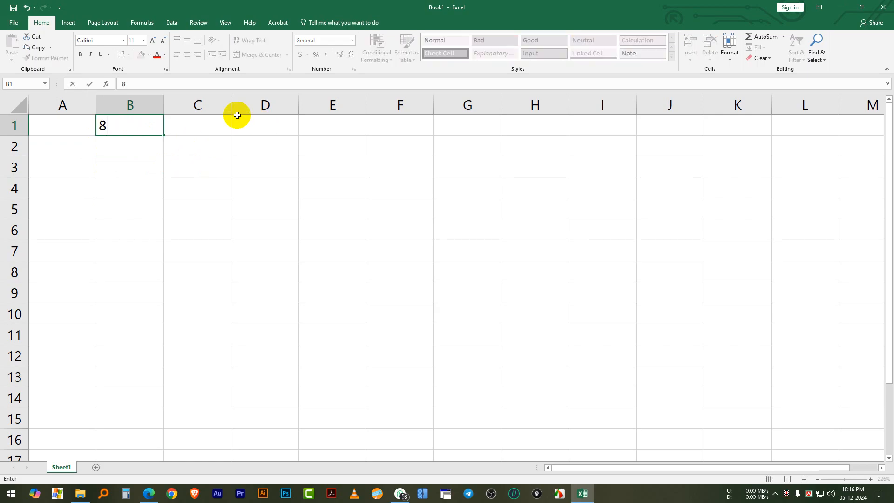
pyautogui.click(105, 149)
pyautogui.write('5')
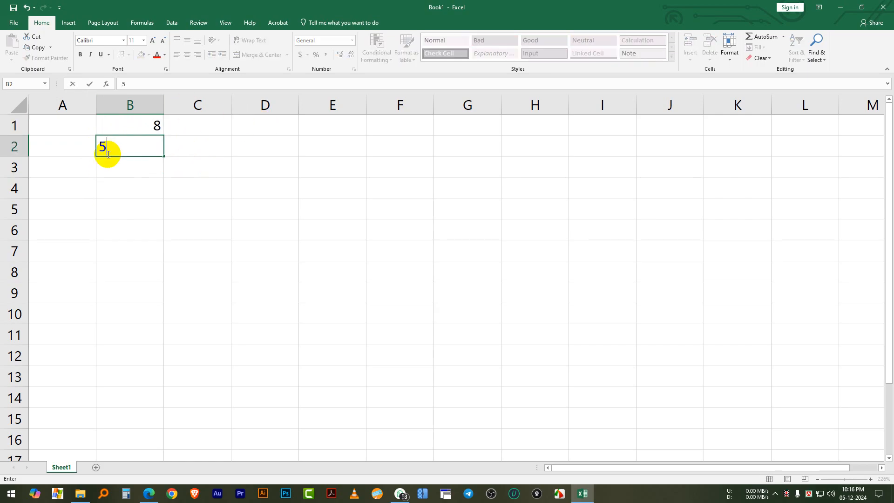
pyautogui.click(140, 173)
pyautogui.write('89')
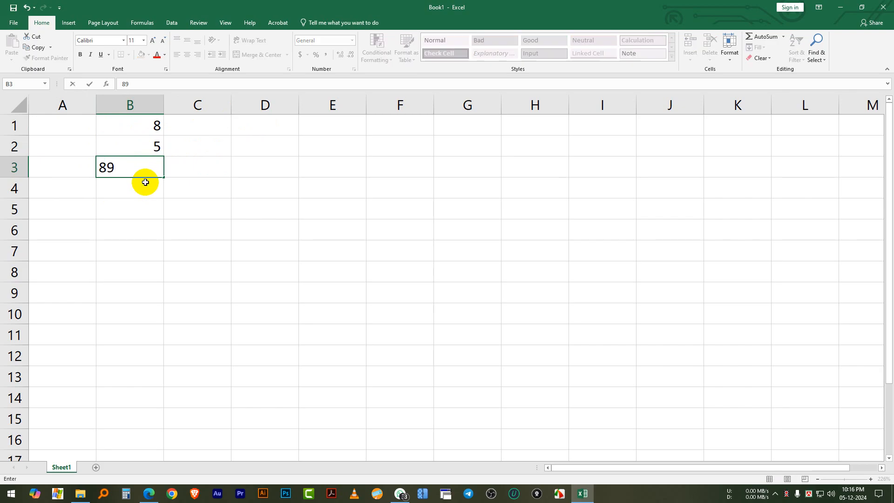
# Fill cell B4 below the numbers with a light blue background colour
pyautogui.click(144, 185)
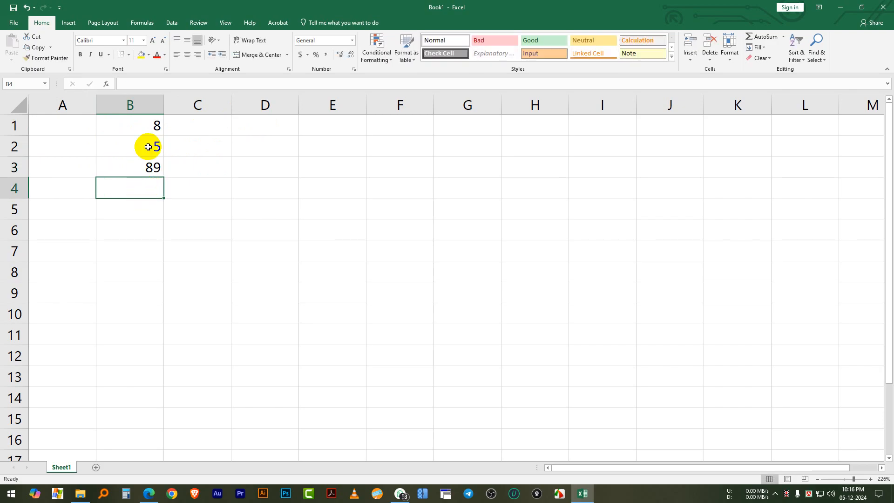
pyautogui.click(149, 55)
pyautogui.click(172, 85)
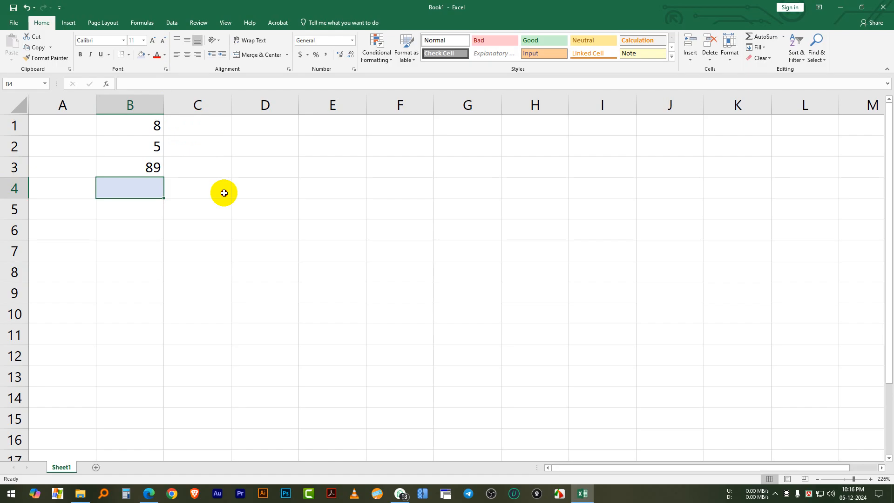
pyautogui.click(224, 193)
pyautogui.click(131, 191)
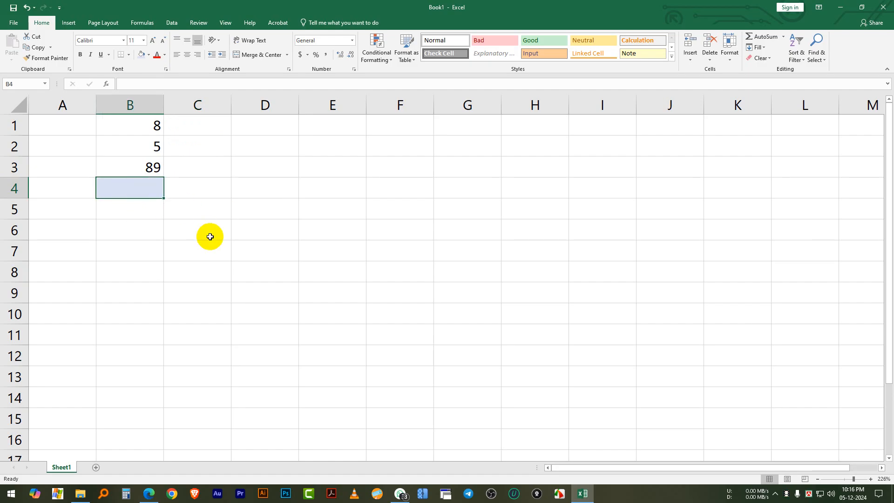
pyautogui.click(226, 201)
pyautogui.click(128, 189)
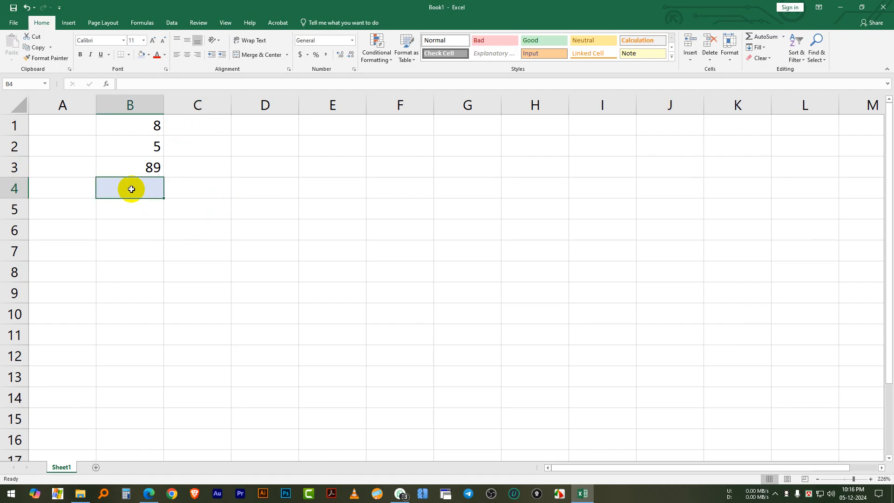
pyautogui.click(237, 202)
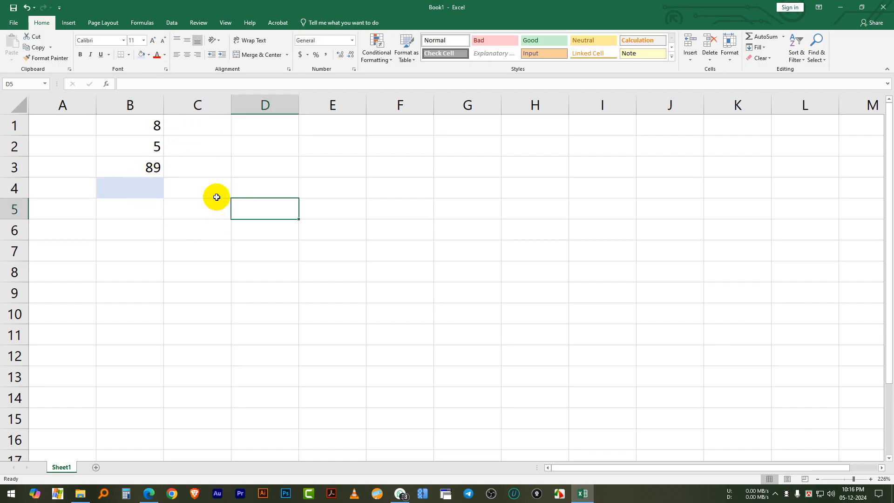
# Add the three numbers in cell B4 with the formula =B1+B2+B3, referencing each cell individually
pyautogui.click(125, 188)
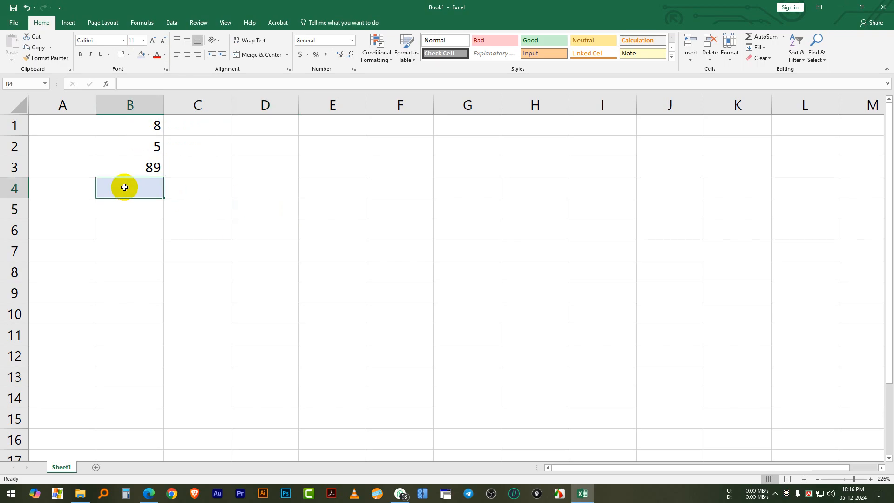
pyautogui.write('=')
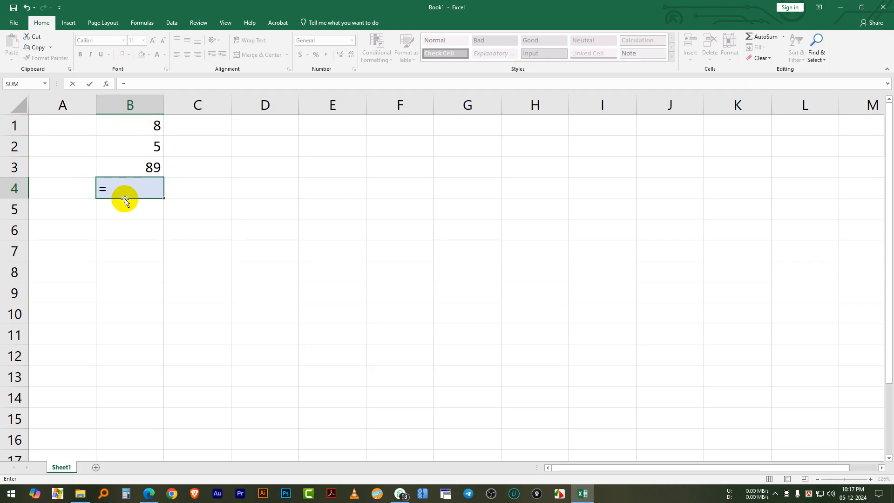
pyautogui.click(148, 125)
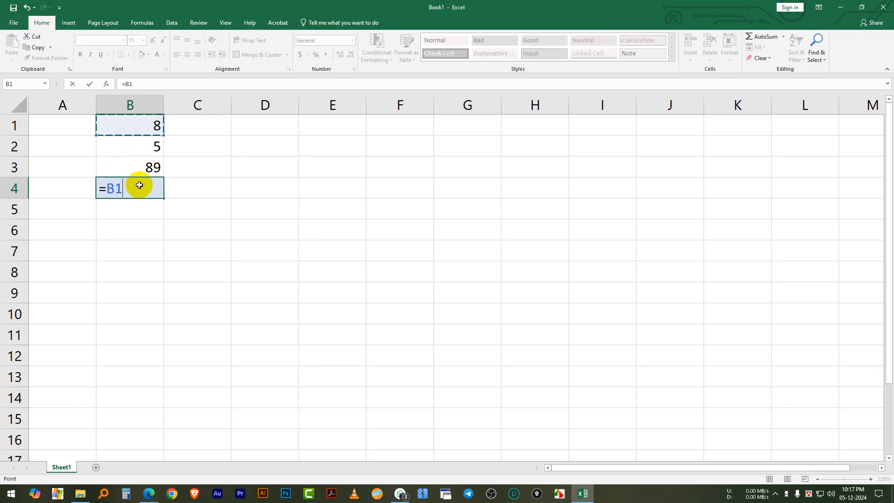
pyautogui.write('+')
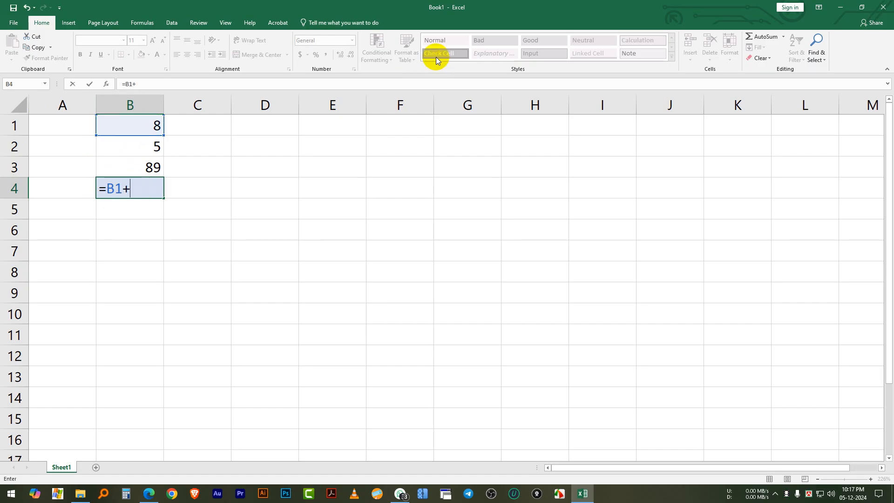
pyautogui.click(117, 147)
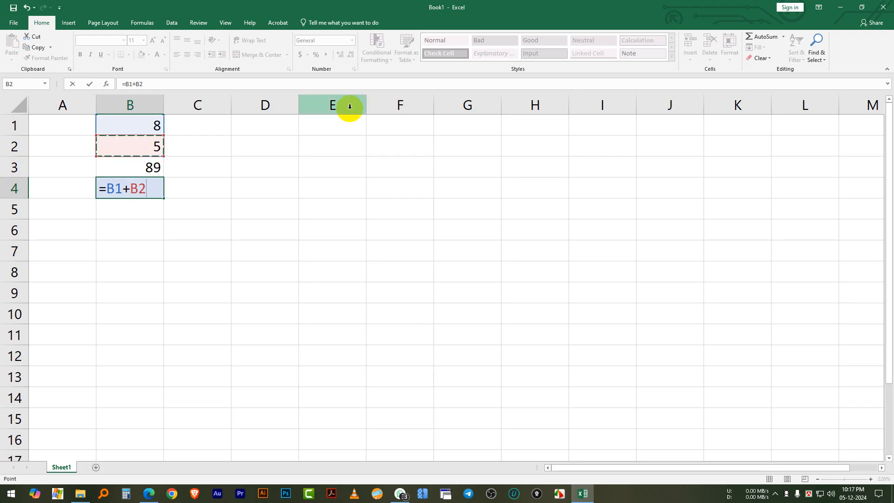
pyautogui.write('+')
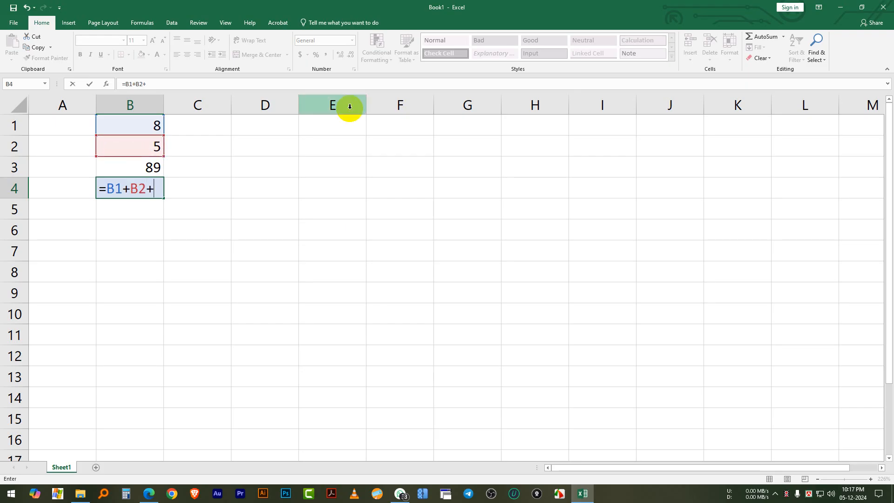
pyautogui.click(148, 166)
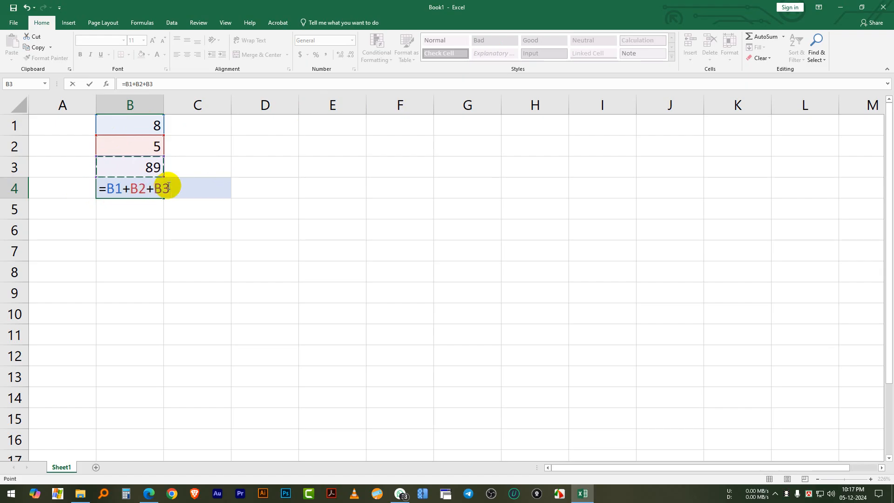
pyautogui.press('Return')
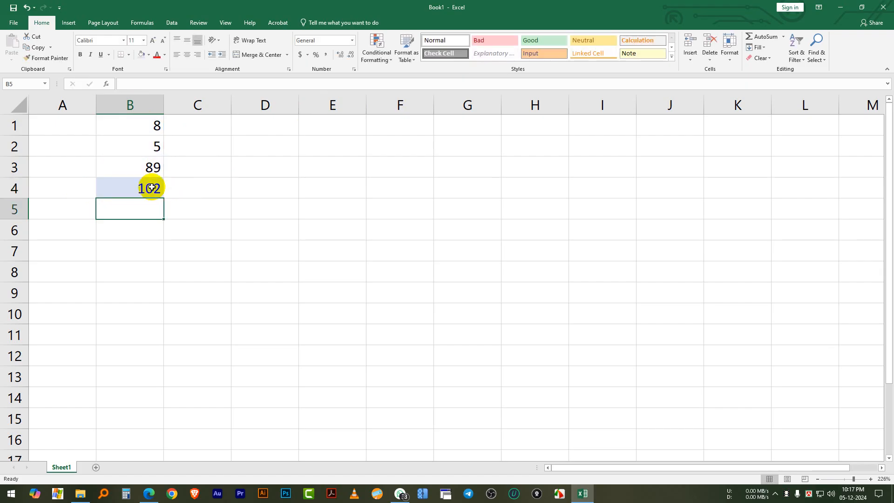
pyautogui.click(155, 187)
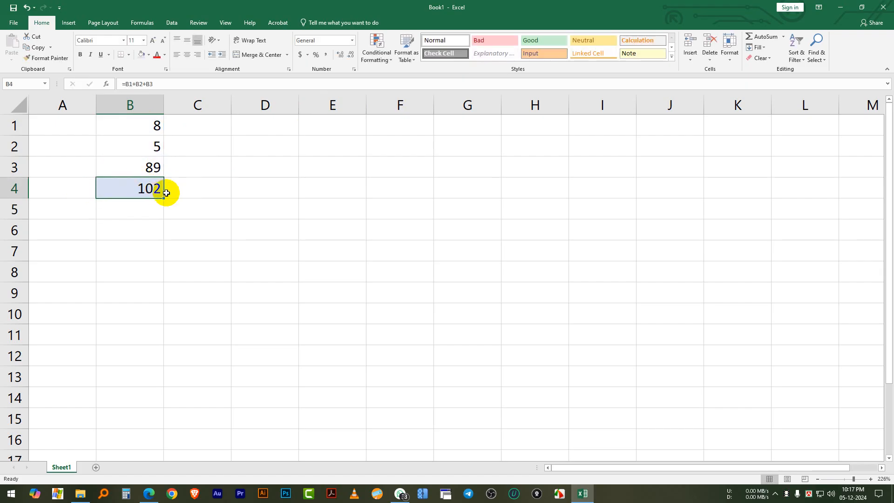
pyautogui.click(181, 242)
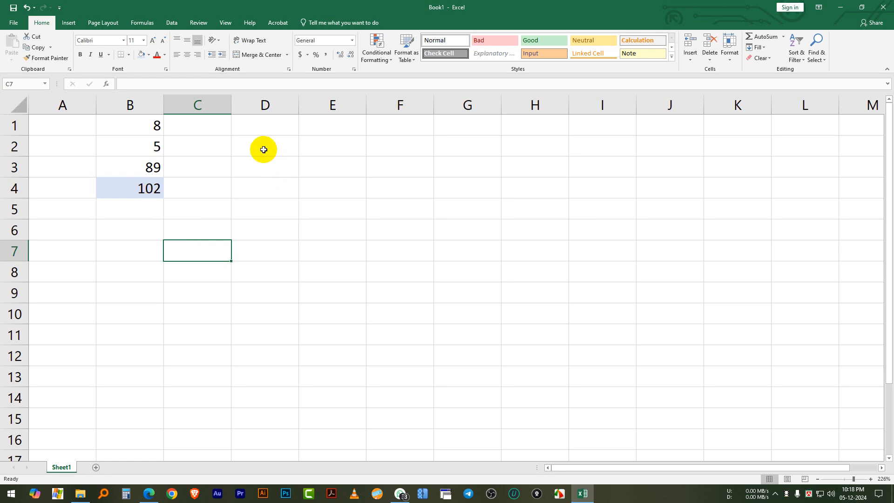
# Enter the numbers 6, 8 and 4 in cells D1 through D3
pyautogui.click(262, 125)
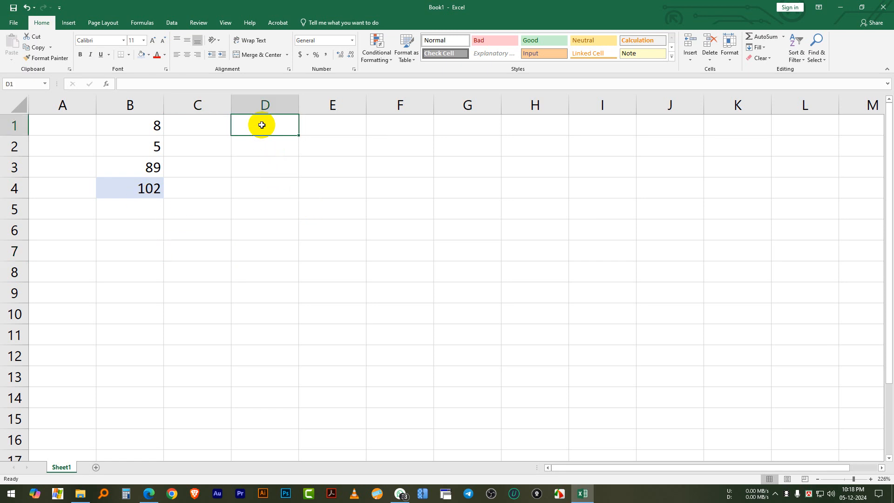
pyautogui.write('6')
pyautogui.click(265, 148)
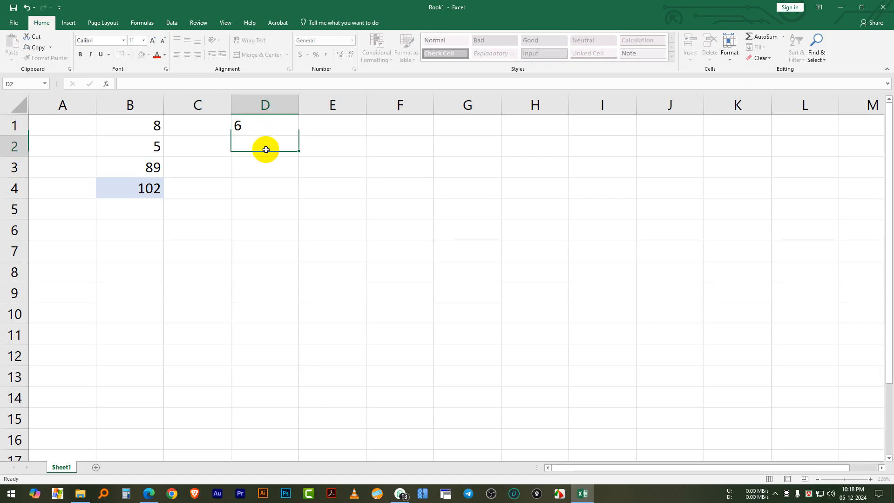
pyautogui.write('8')
pyautogui.click(272, 165)
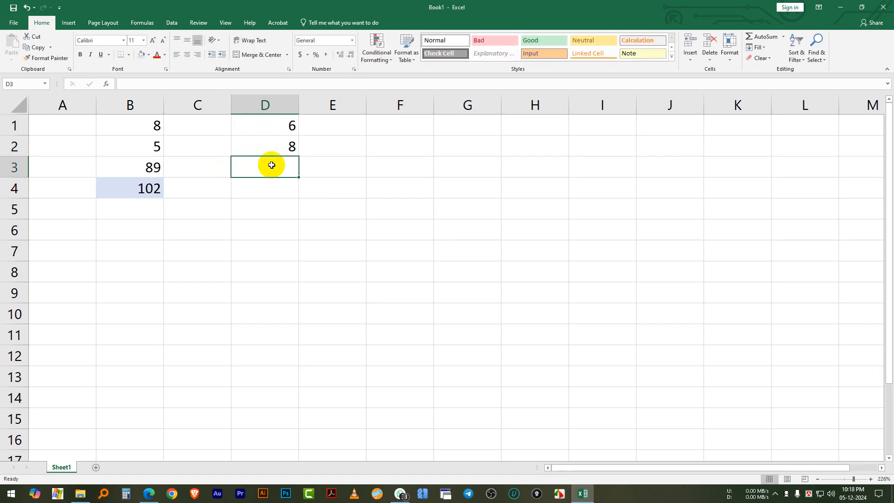
pyautogui.write('4')
# Add the numbers in D1 through D3 in cell D4 with the formula =SUM(D1:D3), accepting the suggested SUM function
pyautogui.click(293, 185)
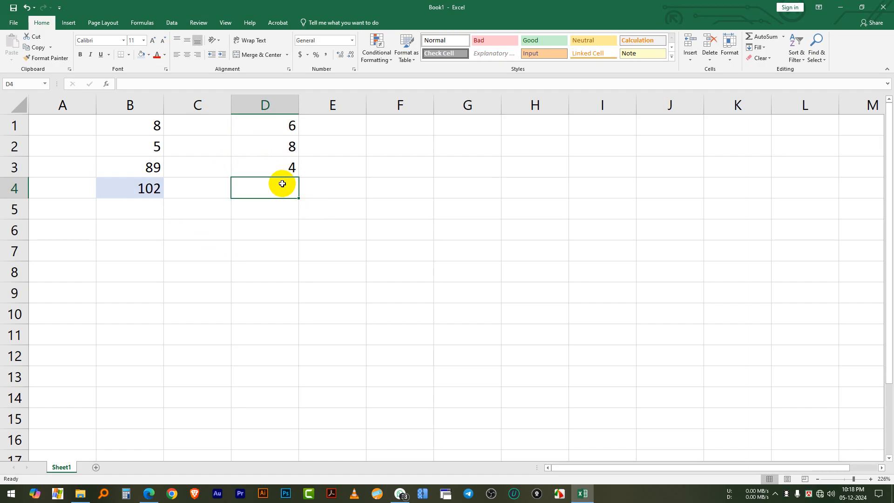
pyautogui.write('=')
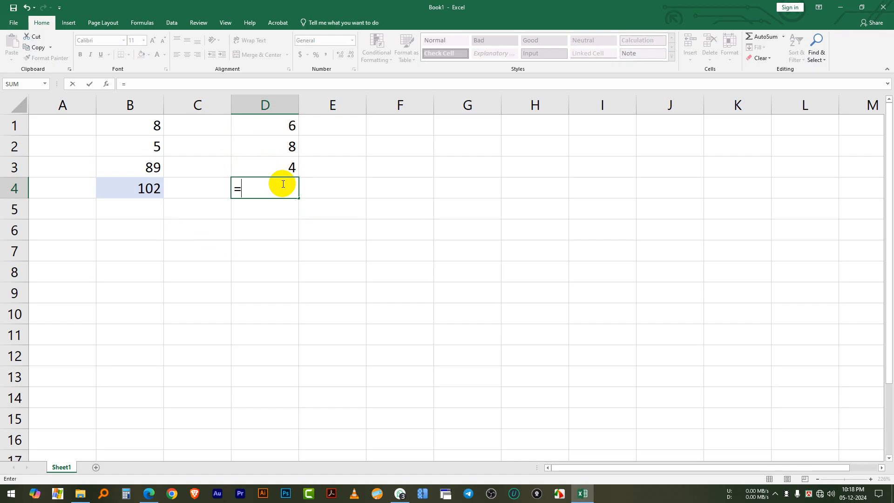
pyautogui.write('sum')
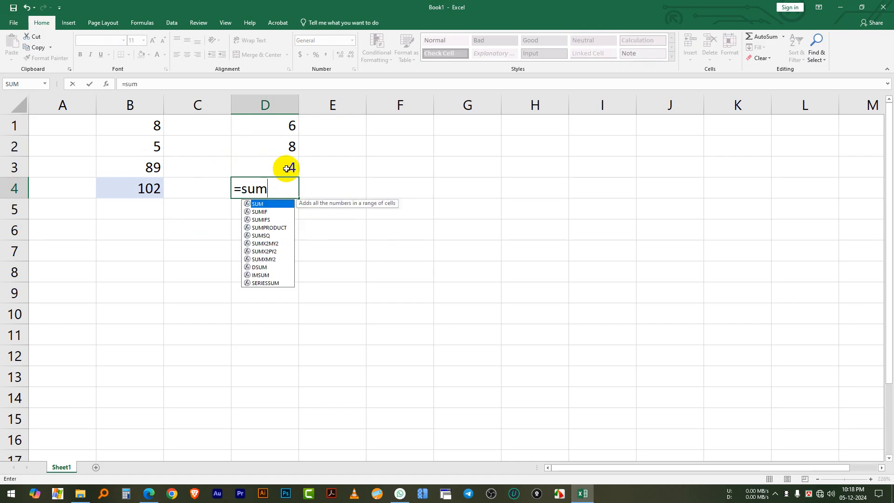
pyautogui.write('(')
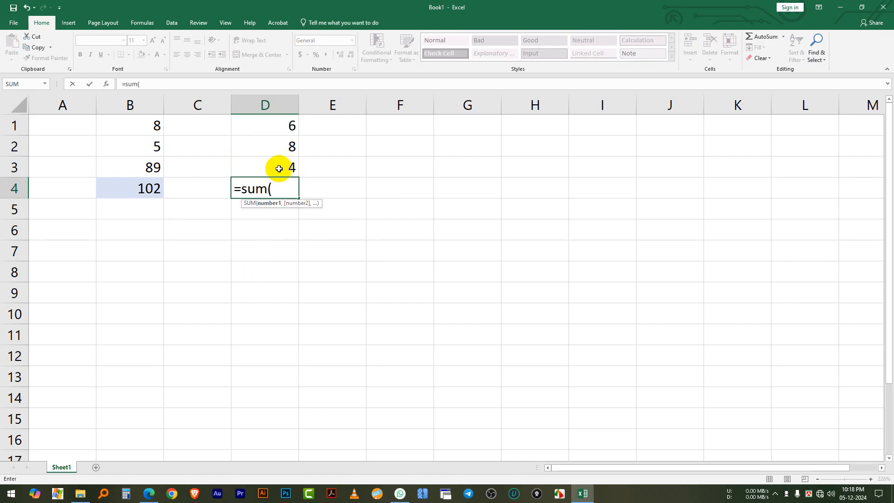
pyautogui.press('BackSpace')
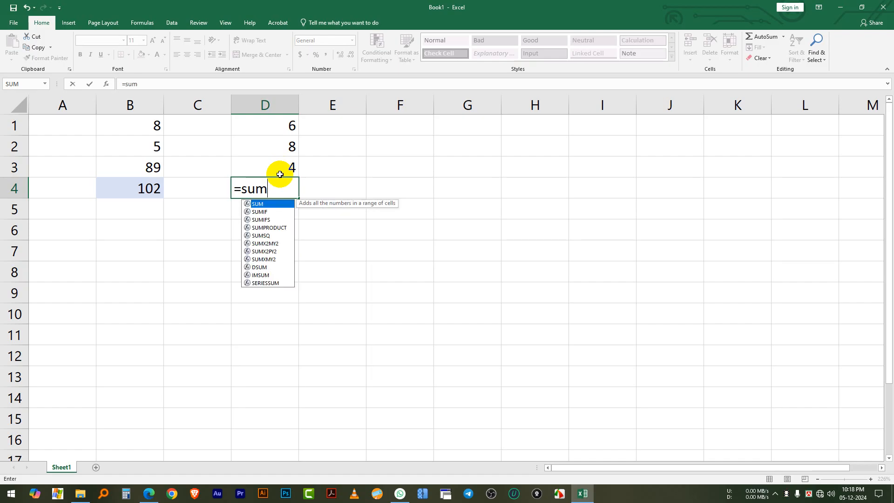
pyautogui.doubleClick(259, 204)
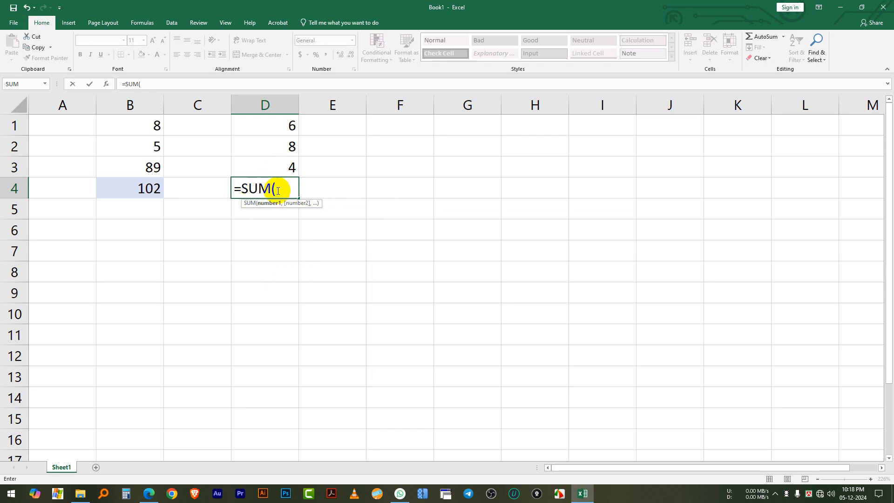
pyautogui.click(284, 125)
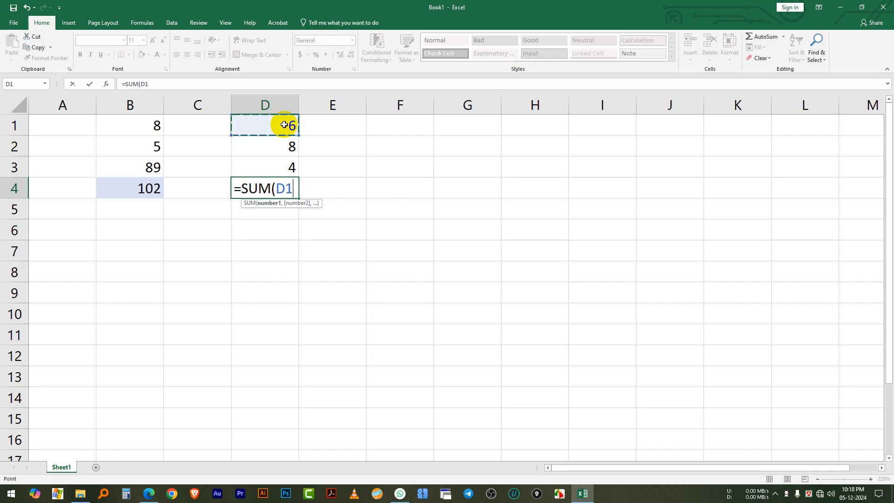
pyautogui.press('F8')
pyautogui.click(270, 166)
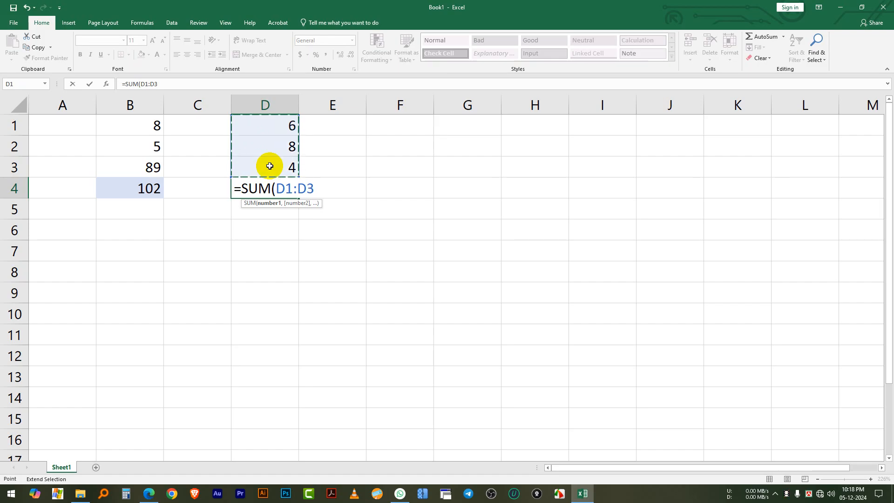
pyautogui.write(')')
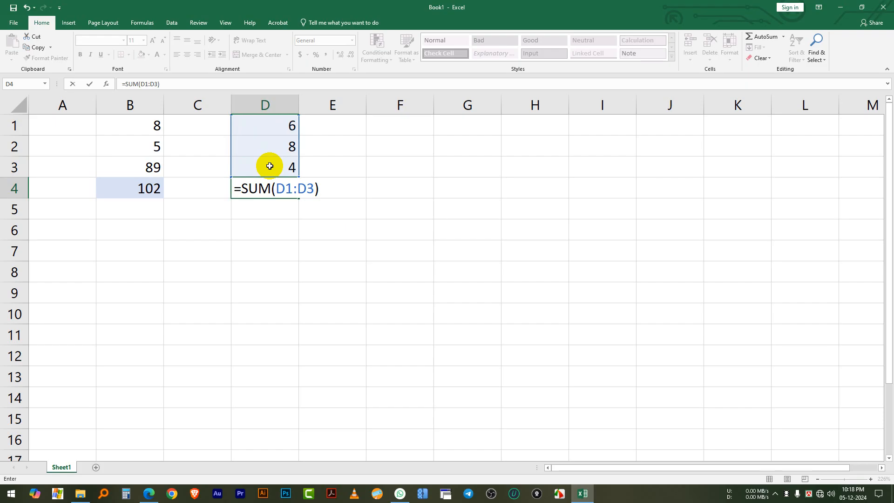
pyautogui.press('Return')
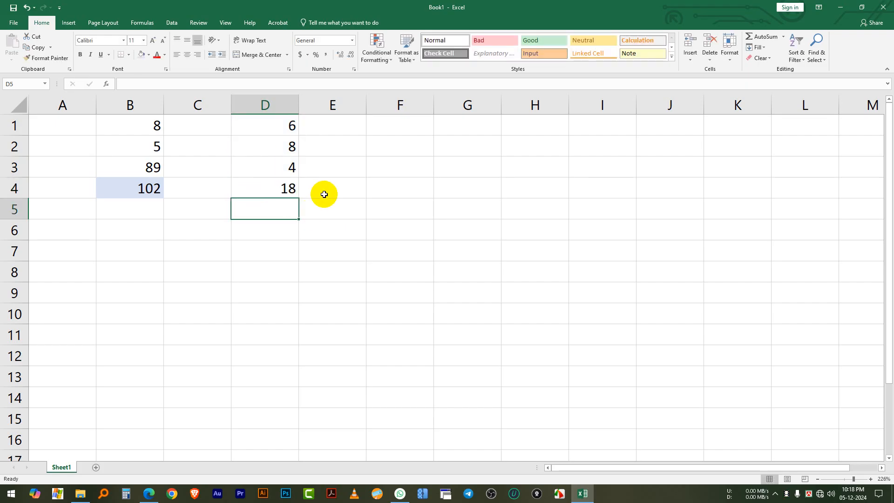
# Review the SUM formula in cell D4 and clear it, leaving the cell empty
pyautogui.click(281, 187)
pyautogui.click(280, 126)
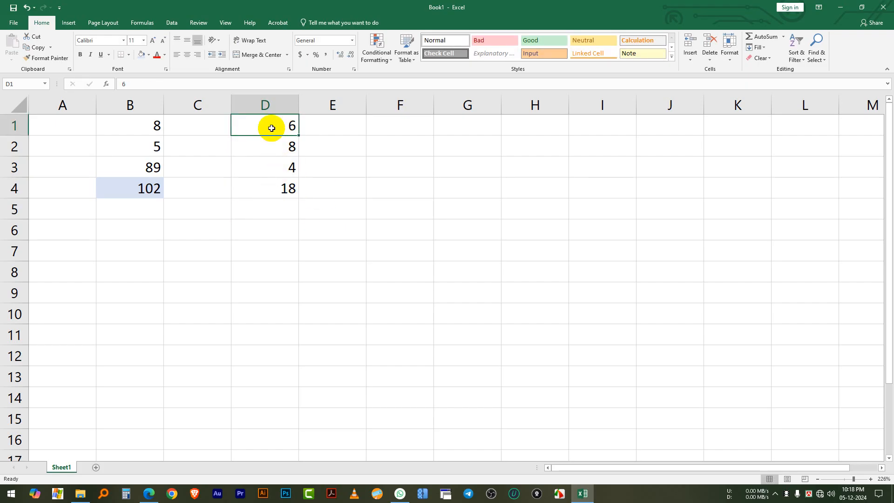
pyautogui.click(276, 187)
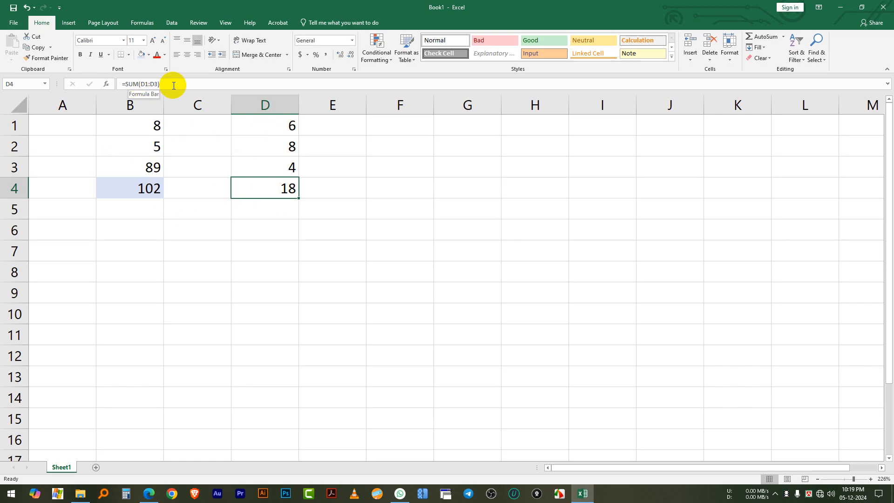
pyautogui.moveTo(176, 84); pyautogui.dragTo(120, 83)
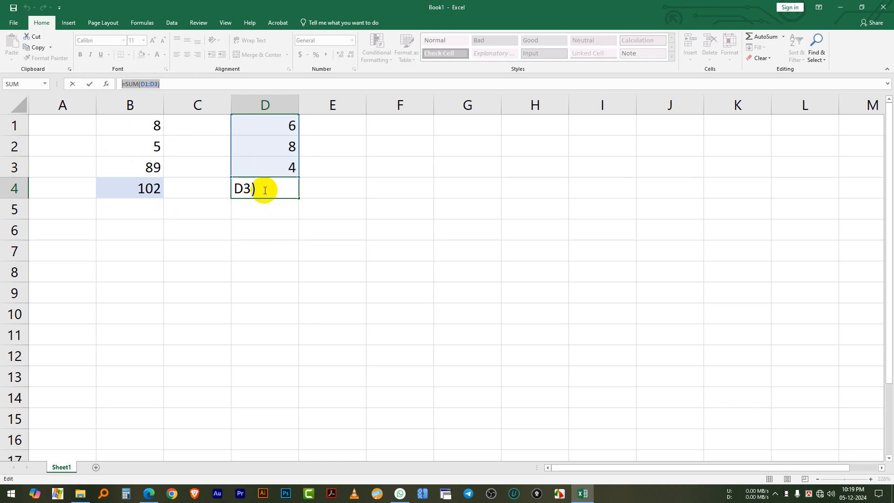
pyautogui.write('=')
pyautogui.click(286, 225)
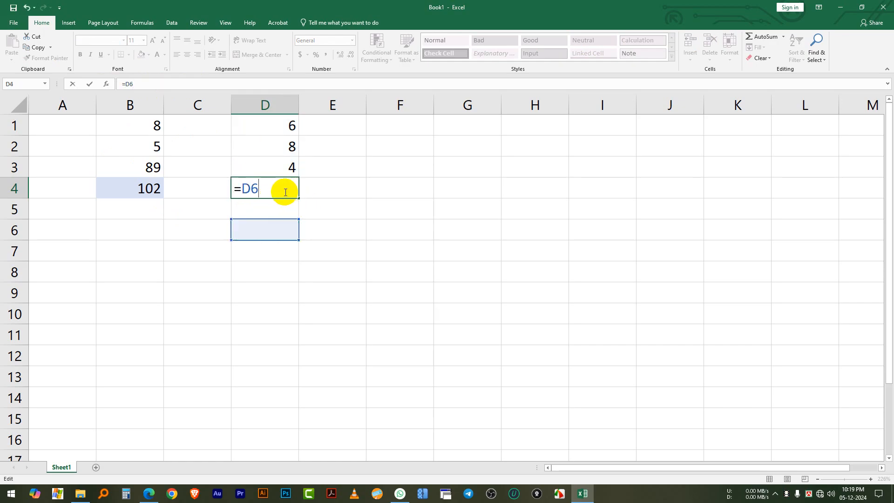
pyautogui.press('BackSpace')
pyautogui.press('BackSpace')
pyautogui.press('BackSpace')
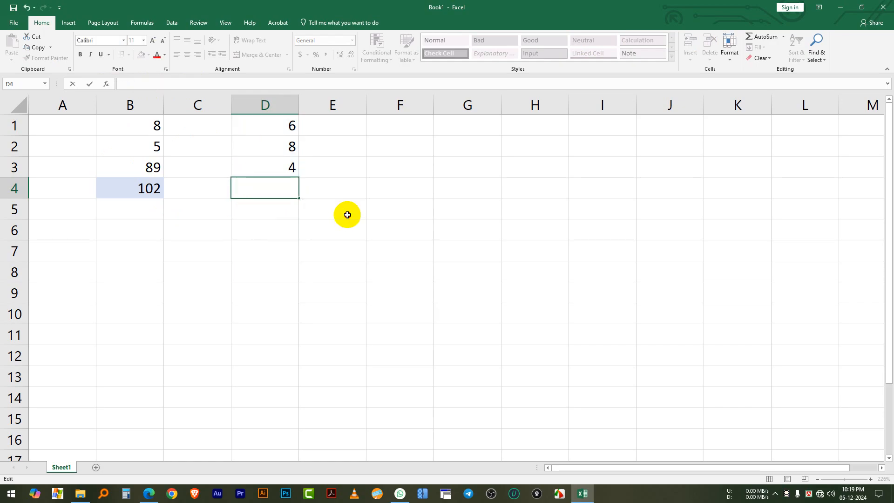
pyautogui.click(347, 214)
pyautogui.click(264, 197)
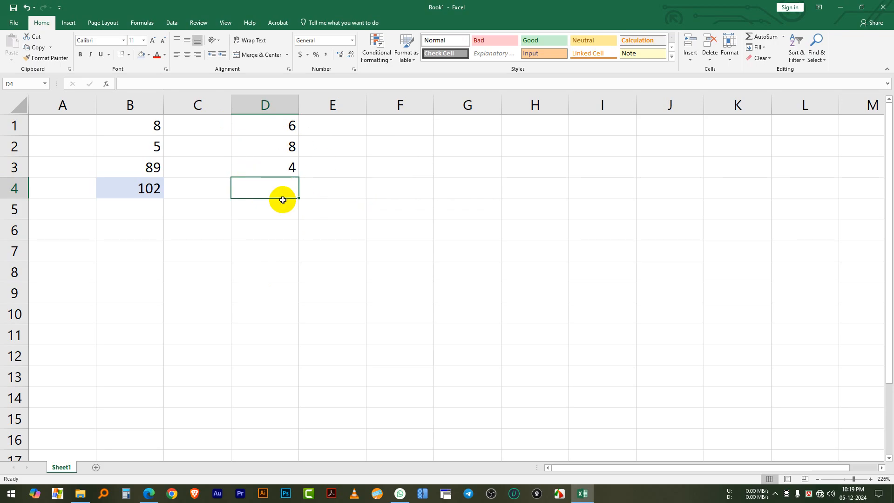
# Extend the number list in column D with 8, 54, 47, 774 and 7 in cells D4 through D8
pyautogui.write('4')
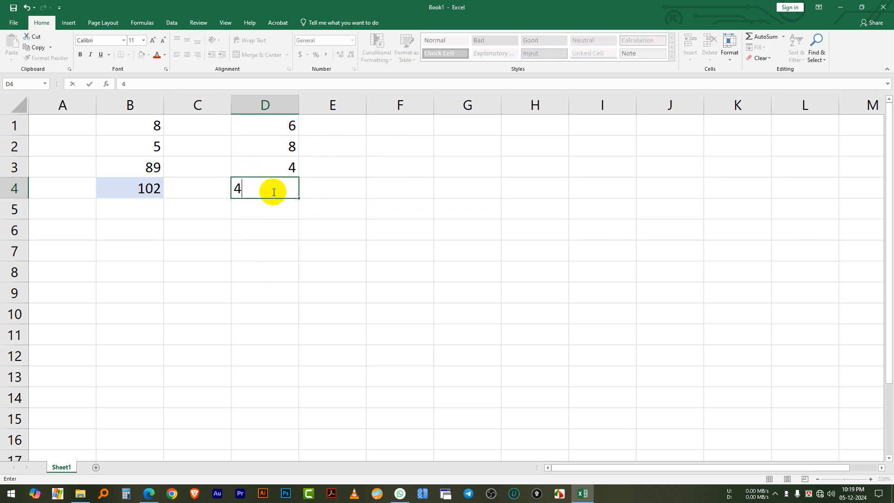
pyautogui.press('BackSpace')
pyautogui.write('8')
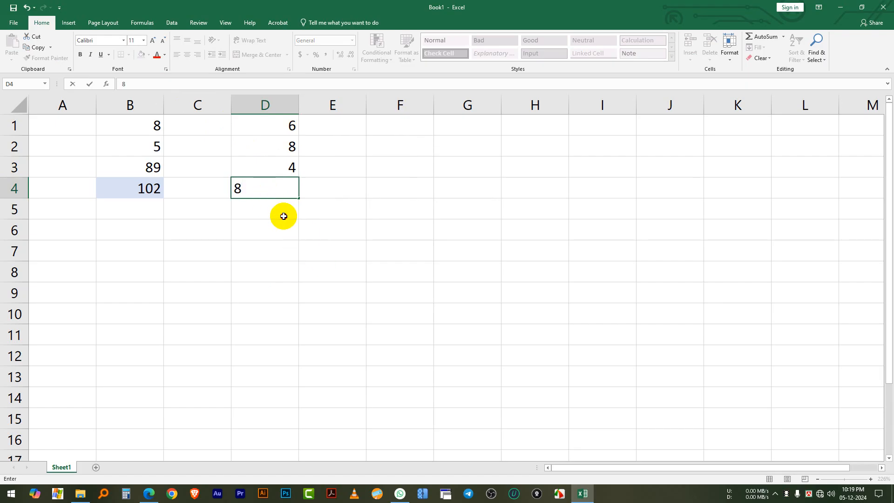
pyautogui.press('Return')
pyautogui.write('54')
pyautogui.press('Return')
pyautogui.write('47')
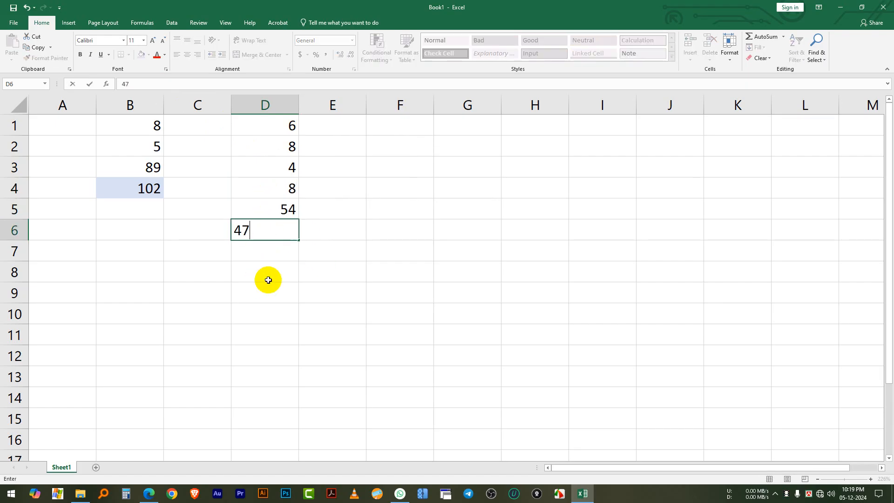
pyautogui.press('Return')
pyautogui.write('774')
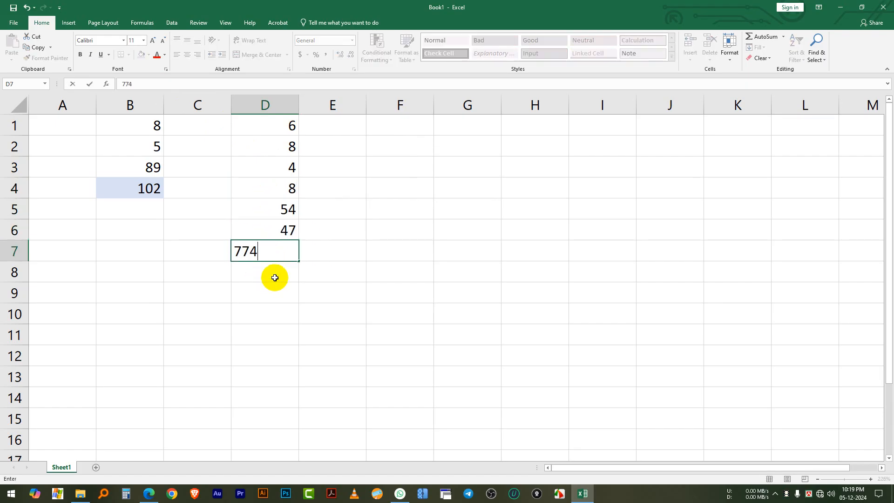
pyautogui.press('Return')
pyautogui.write('7')
pyautogui.press('Return')
pyautogui.press('Return')
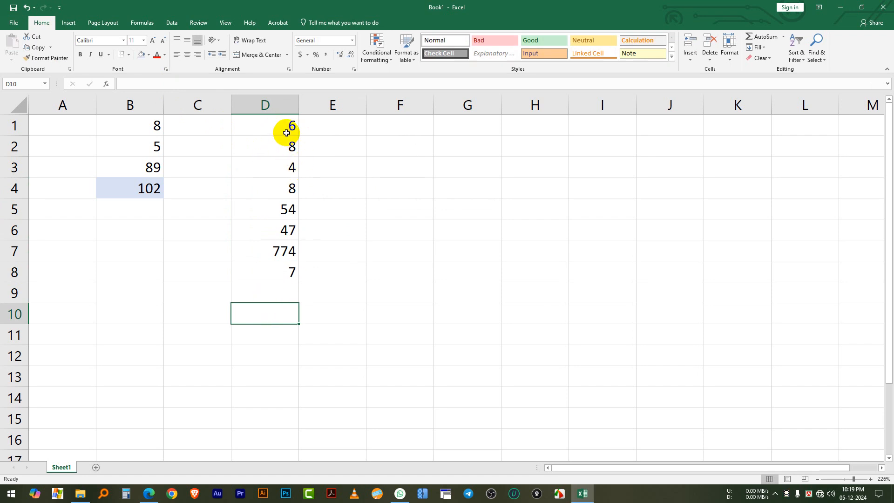
# Fill cell D9 below the extended number list with the same light blue background as cell B4
pyautogui.click(286, 290)
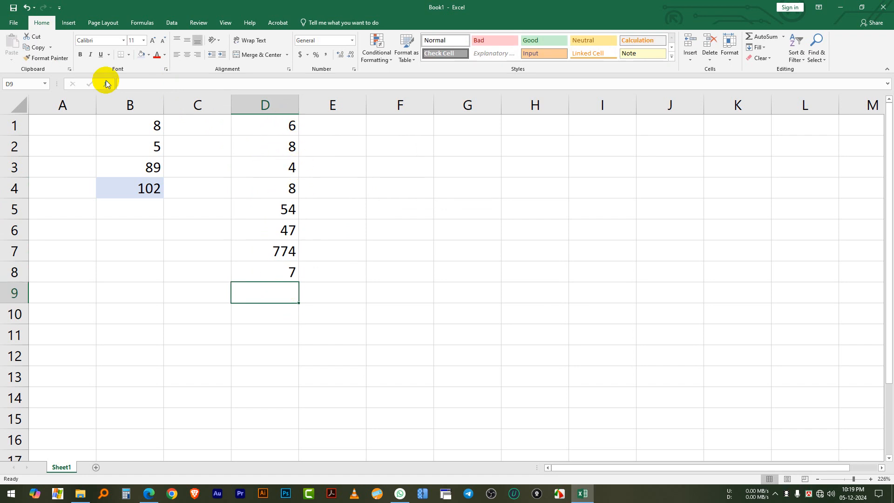
pyautogui.keyDown('ctrl'); pyautogui.click(399, 269); pyautogui.keyUp('ctrl')
pyautogui.keyDown('ctrl'); pyautogui.click(276, 125); pyautogui.keyUp('ctrl')
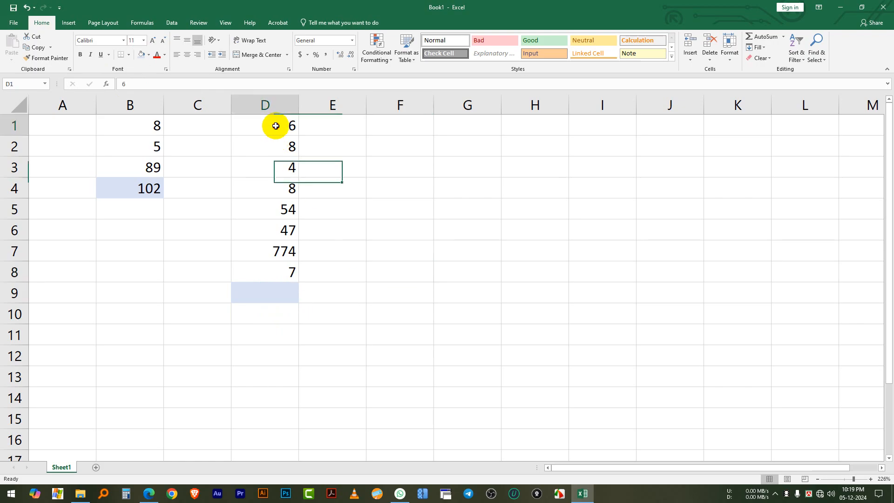
# Add the numbers in D1 through D8 in cell D9 with the formula =SUM(D1:D8), using the suggested SUM function
pyautogui.click(254, 297)
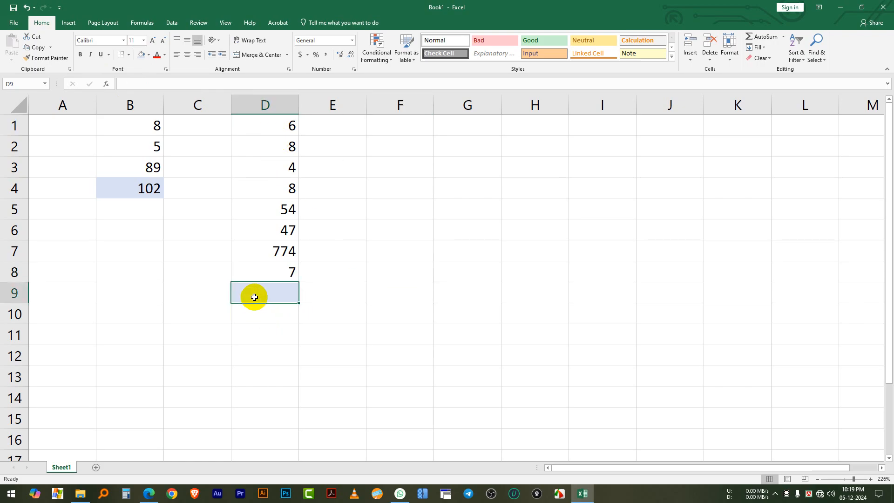
pyautogui.write('=')
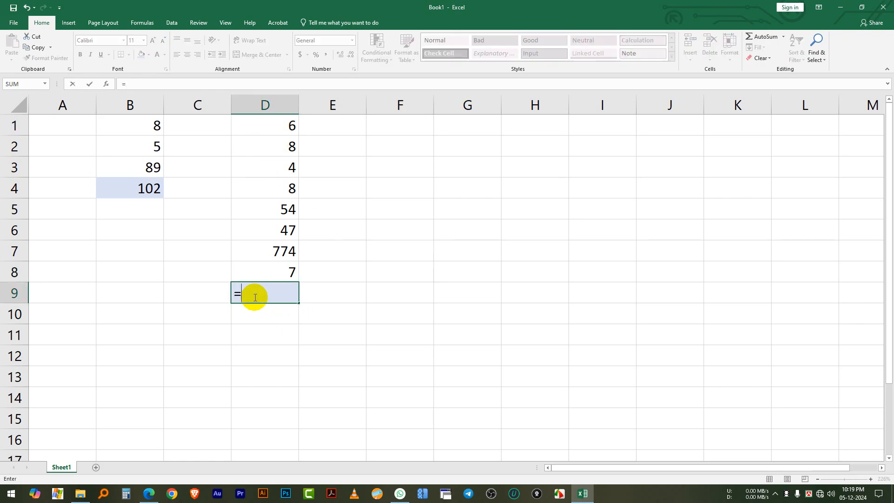
pyautogui.write('sum')
pyautogui.rightClick(254, 297)
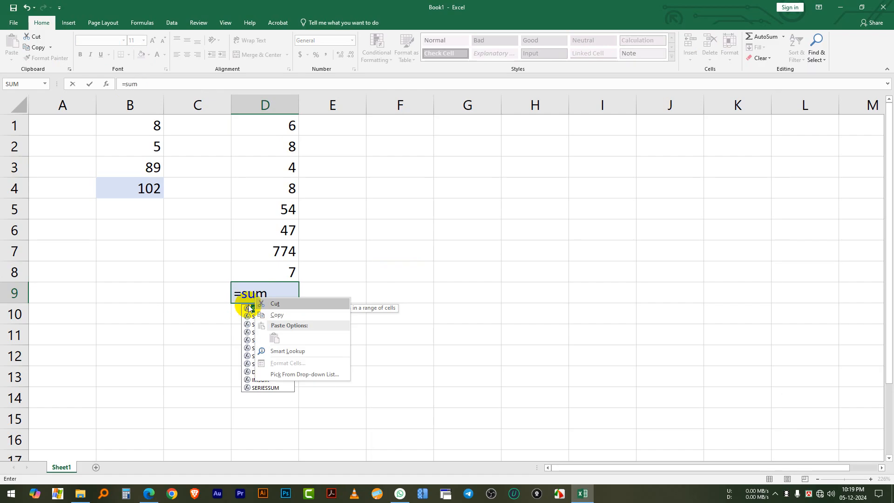
pyautogui.doubleClick(251, 309)
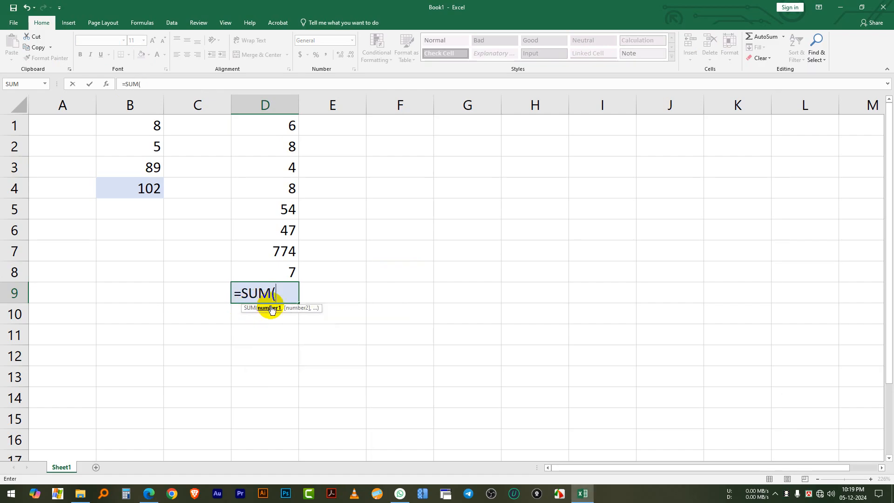
pyautogui.click(278, 128)
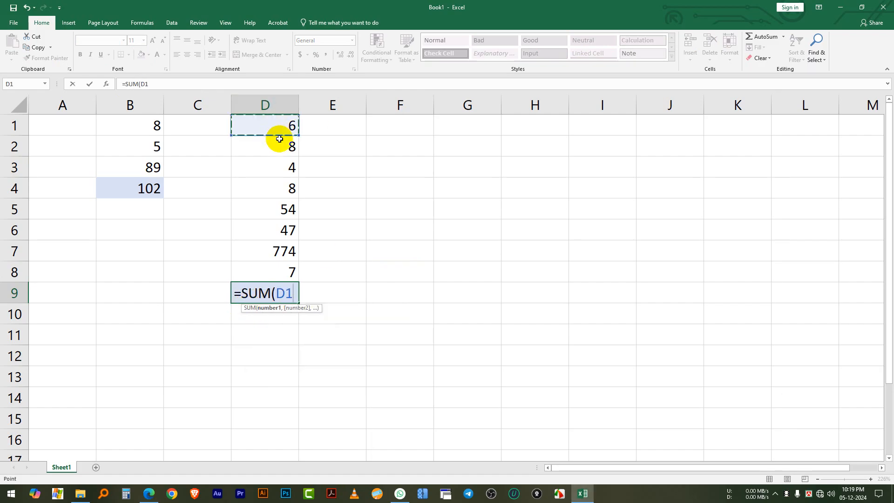
pyautogui.press('F8')
pyautogui.click(279, 274)
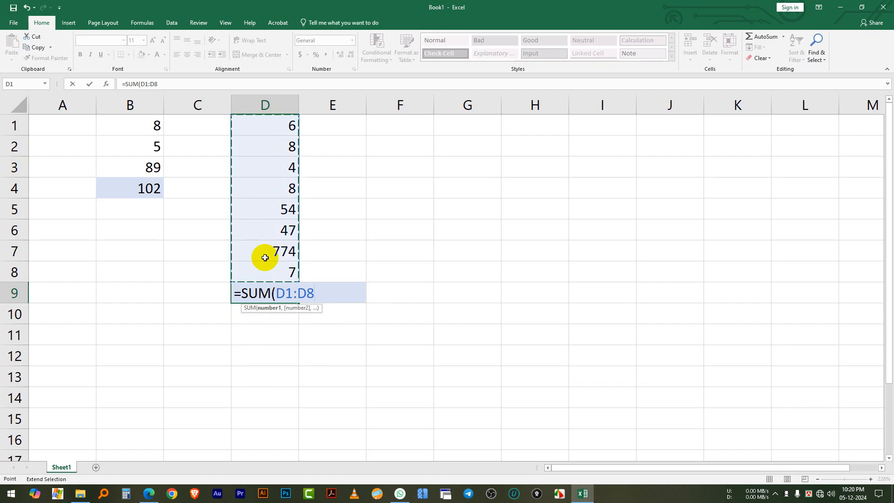
pyautogui.write(')')
pyautogui.press('Return')
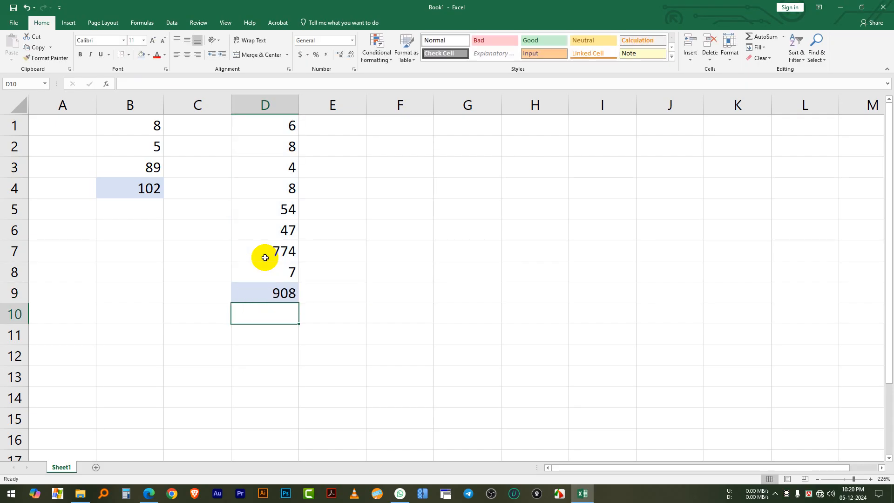
pyautogui.click(272, 291)
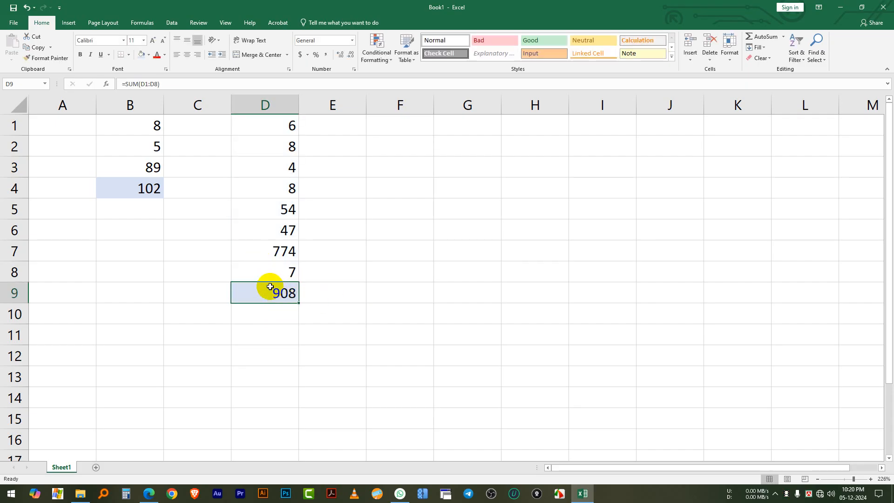
pyautogui.click(331, 285)
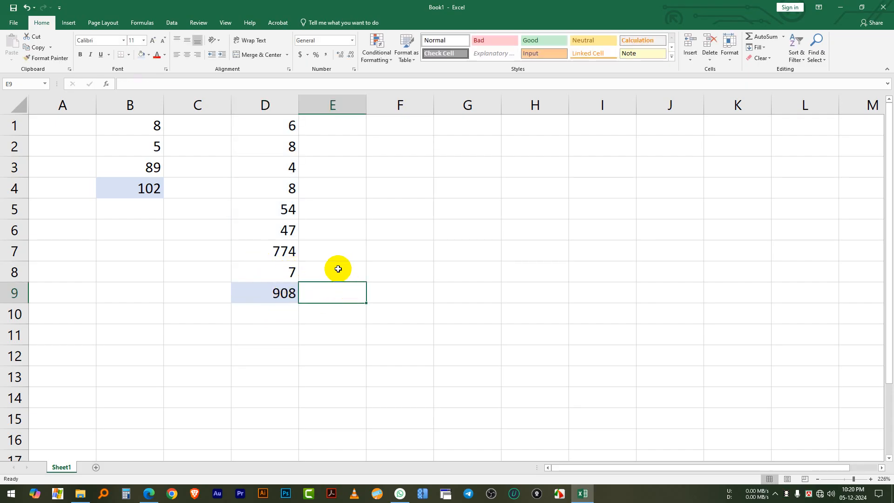
# Fill the whole of column D with a light green background
pyautogui.click(273, 104)
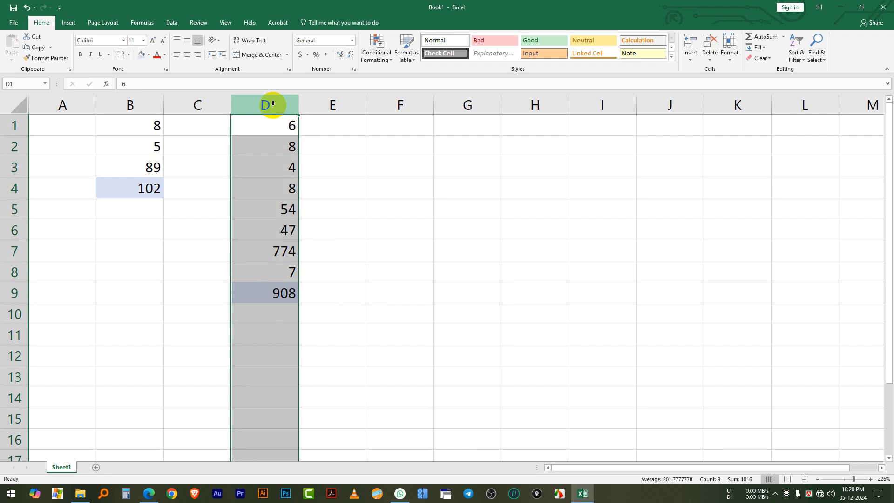
pyautogui.click(149, 55)
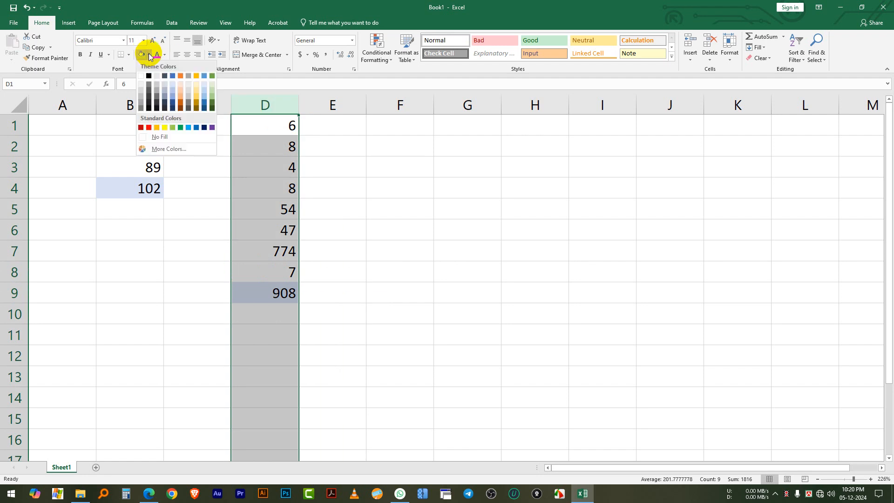
pyautogui.click(212, 86)
pyautogui.click(350, 242)
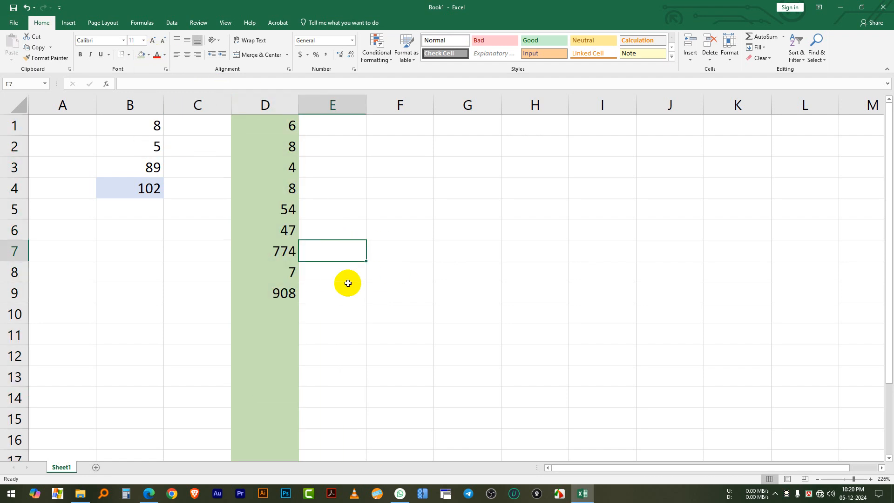
# Apply all borders to every cell of column D
pyautogui.click(266, 124)
pyautogui.click(266, 100)
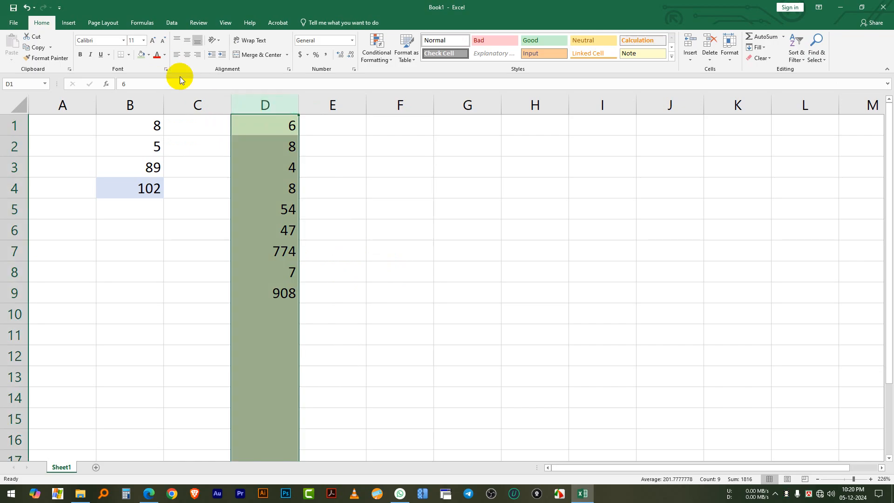
pyautogui.click(130, 58)
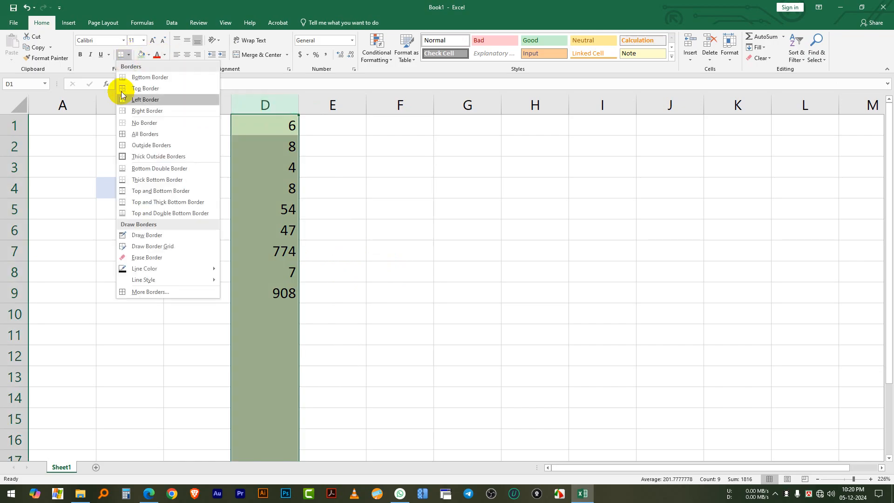
pyautogui.click(151, 133)
pyautogui.click(328, 228)
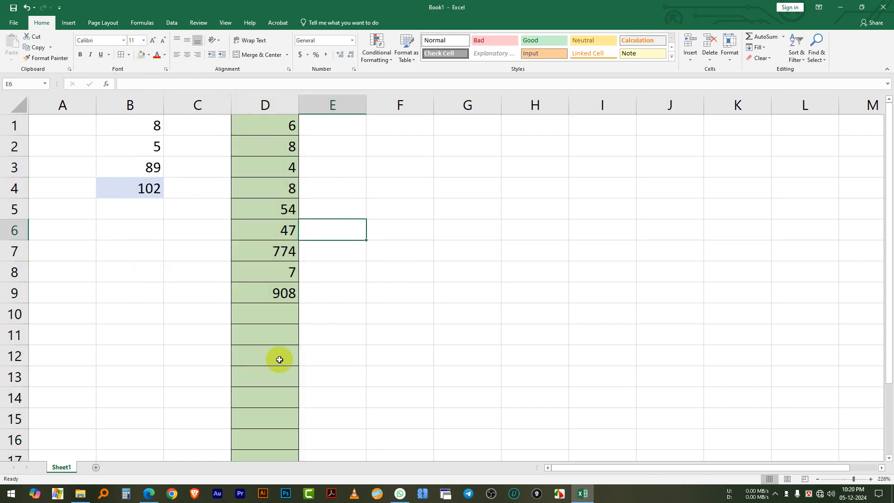
pyautogui.click(559, 356)
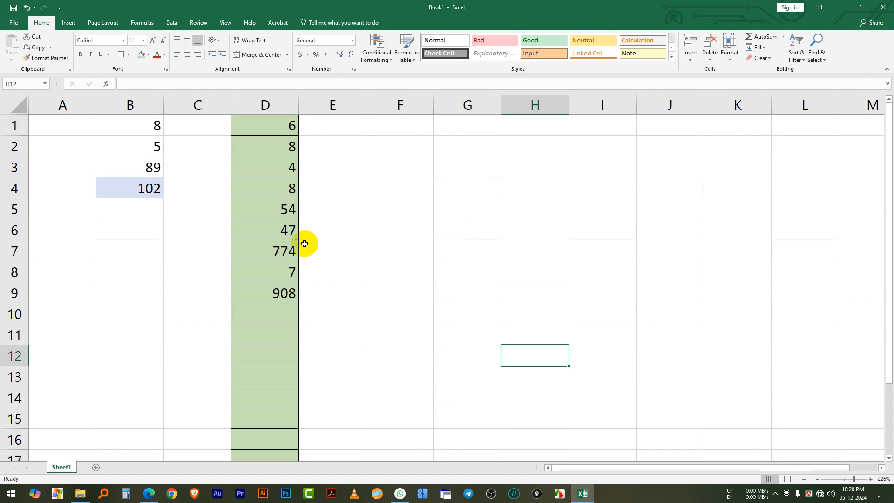
# Enter the numbers 2, 8 and 5 in cells F2 through F4
pyautogui.click(411, 143)
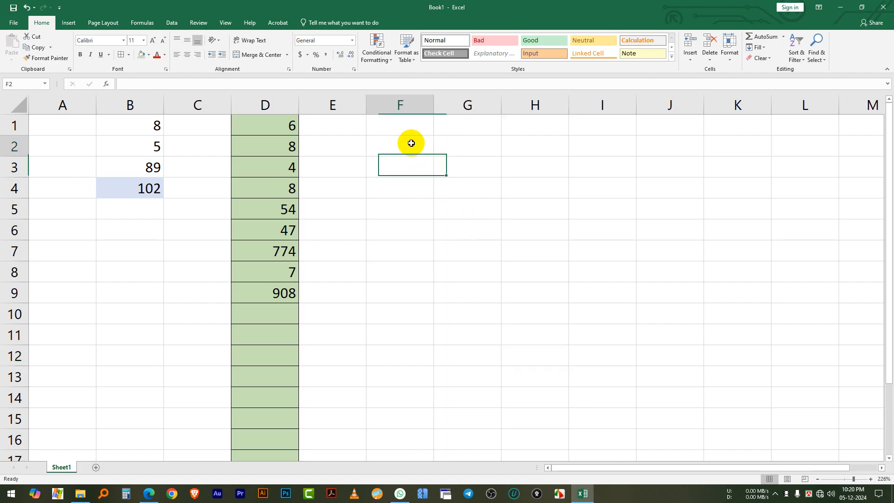
pyautogui.write('2')
pyautogui.press('Return')
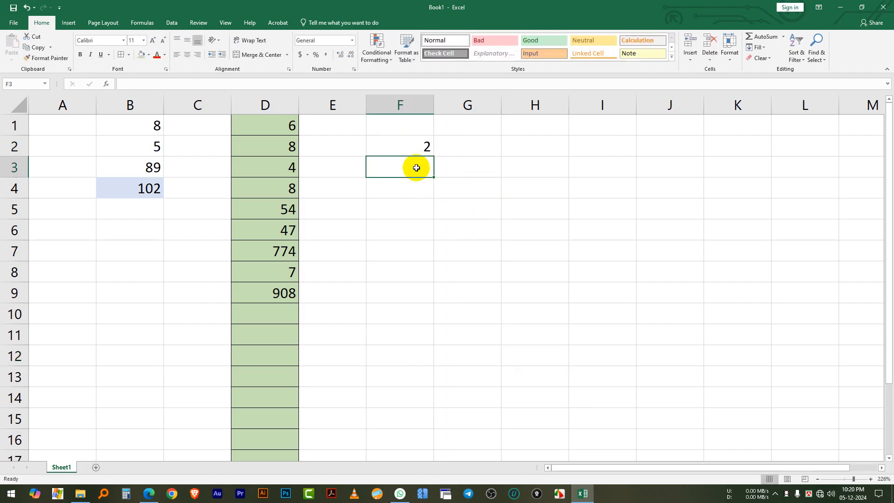
pyautogui.write('8')
pyautogui.press('Return')
pyautogui.write('5')
pyautogui.press('Return')
pyautogui.press('Return')
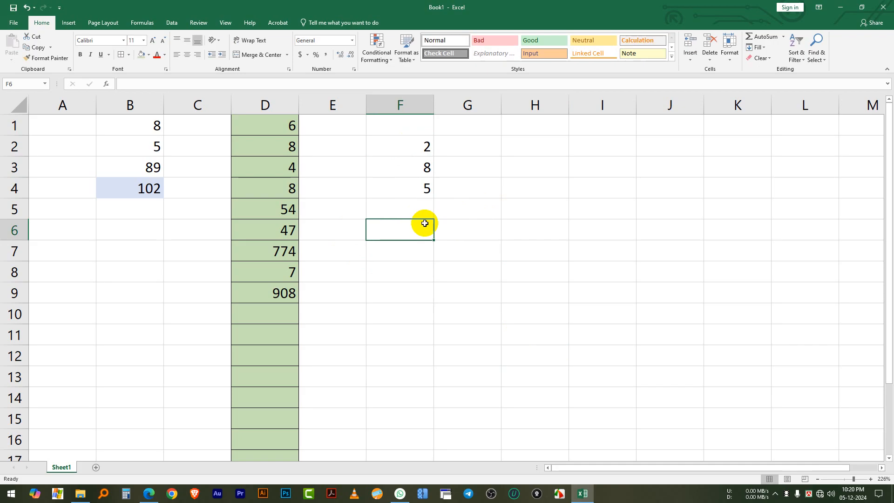
# Fill cell F5 below the new number list with the same light green as column D
pyautogui.click(415, 142)
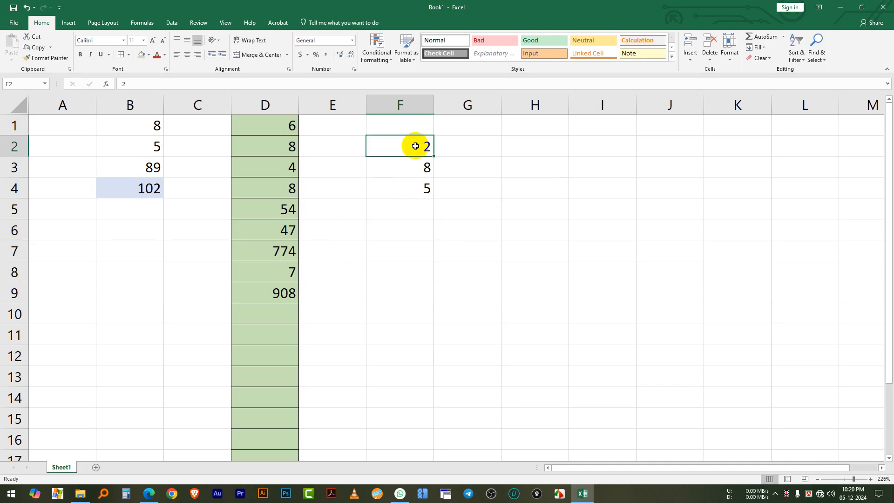
pyautogui.click(412, 204)
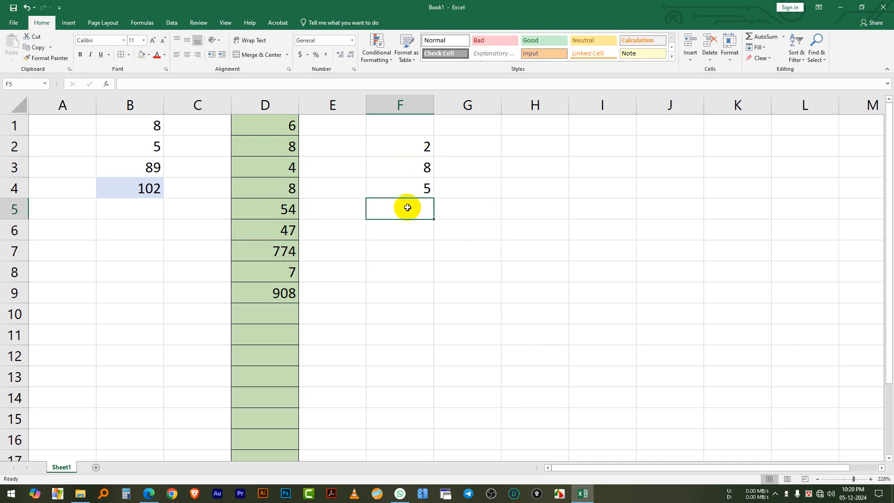
pyautogui.click(147, 56)
pyautogui.click(443, 197)
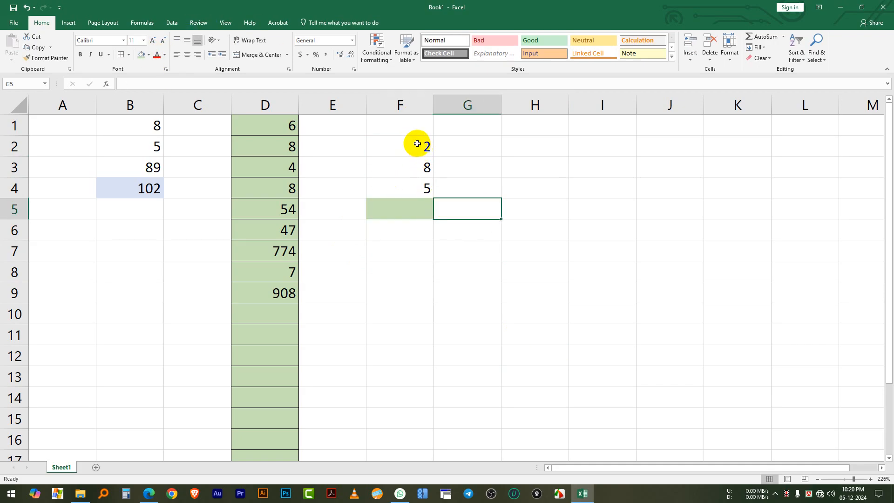
# Total F2 through F4 in cell F5 with AutoSum and check the resulting formula
pyautogui.moveTo(413, 144); pyautogui.dragTo(423, 203)
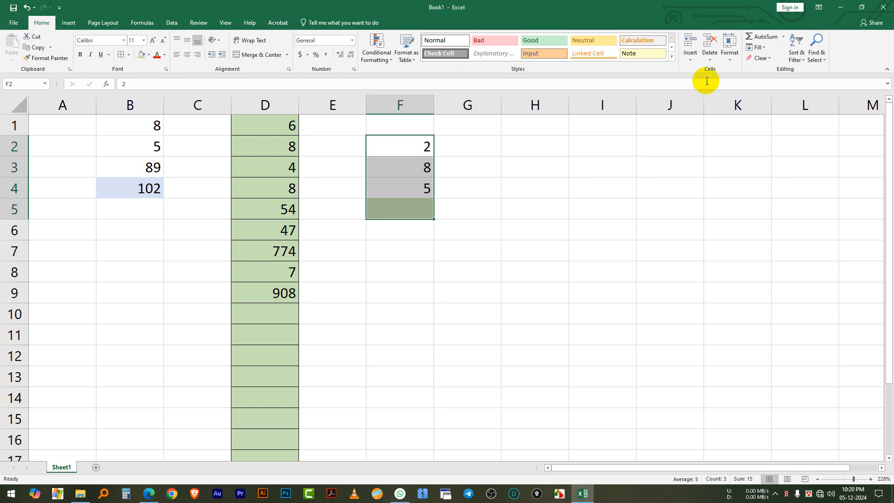
pyautogui.click(759, 37)
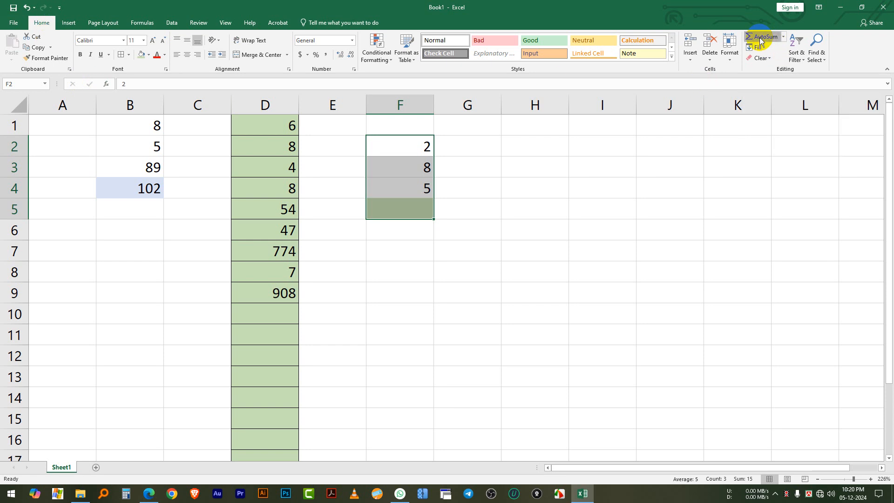
pyautogui.click(496, 221)
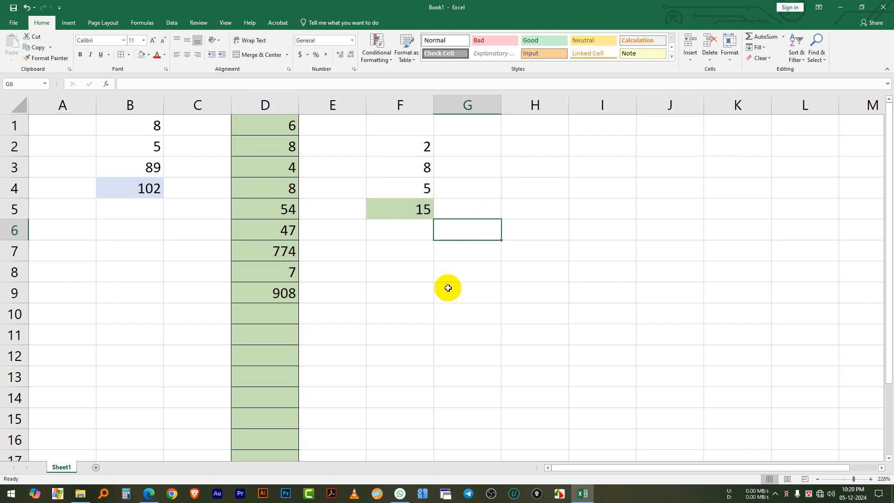
pyautogui.click(406, 208)
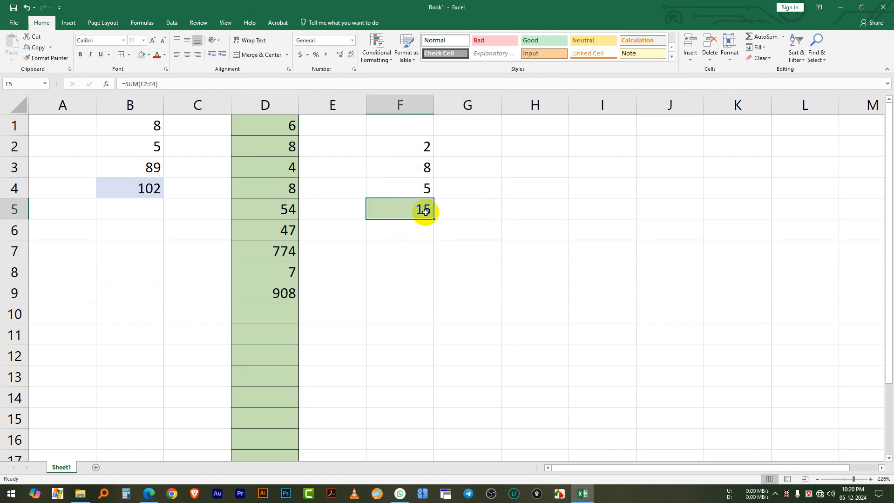
pyautogui.click(426, 287)
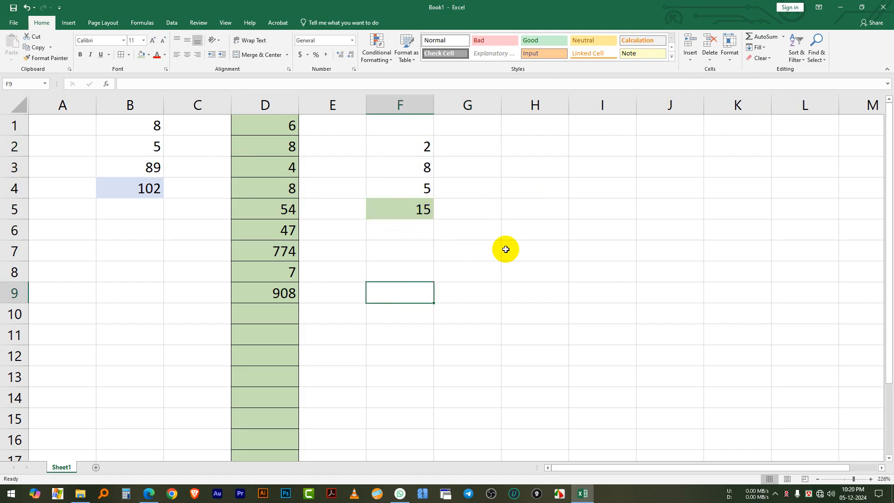
pyautogui.click(525, 232)
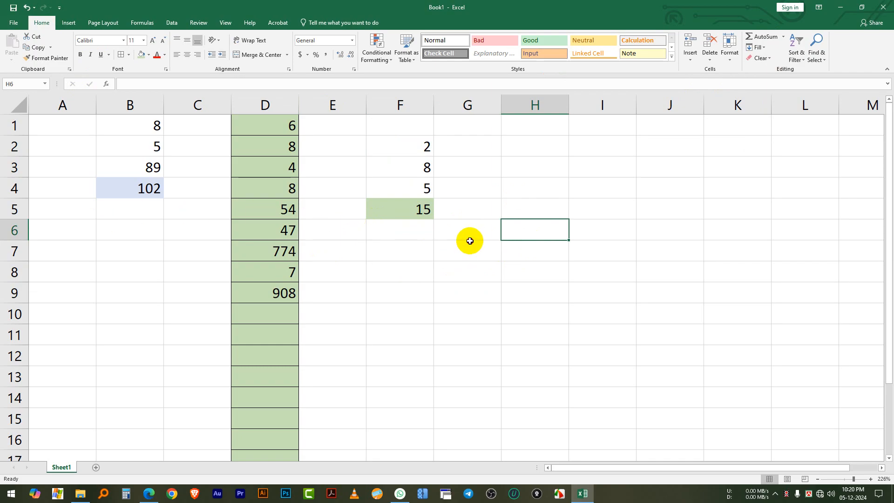
pyautogui.moveTo(469, 244); pyautogui.dragTo(472, 239)
pyautogui.click(483, 298)
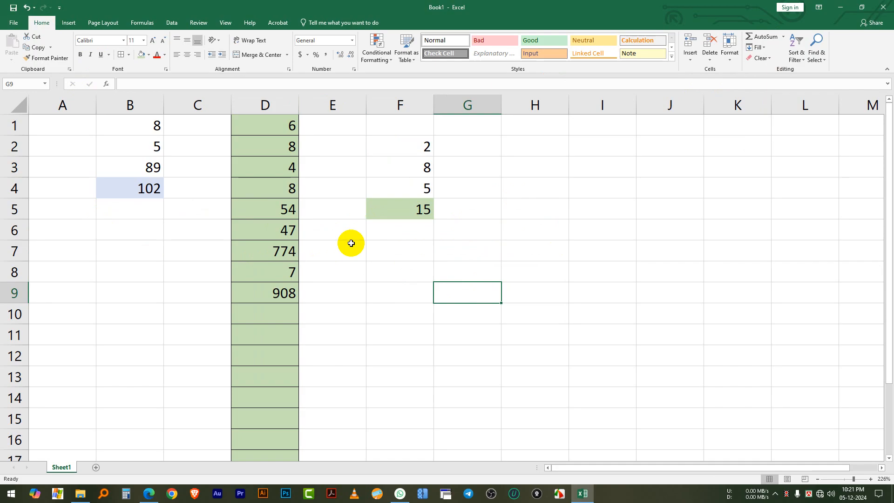
# Clear the numbers in cells F2 through F4 and the total in F5
pyautogui.moveTo(412, 145)
pyautogui.mouseDown()
pyautogui.moveTo(414, 190)
pyautogui.moveTo(405, 158)
pyautogui.moveTo(414, 148)
pyautogui.mouseUp()
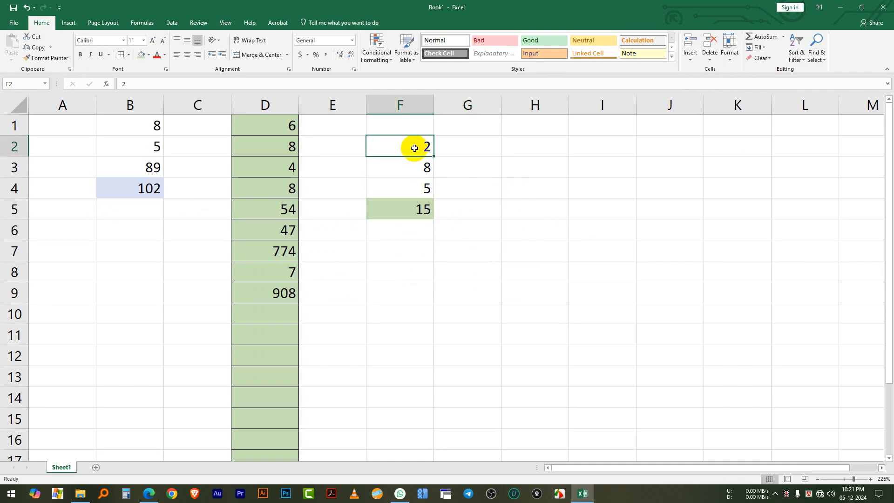
pyautogui.press('Delete')
pyautogui.click(416, 171)
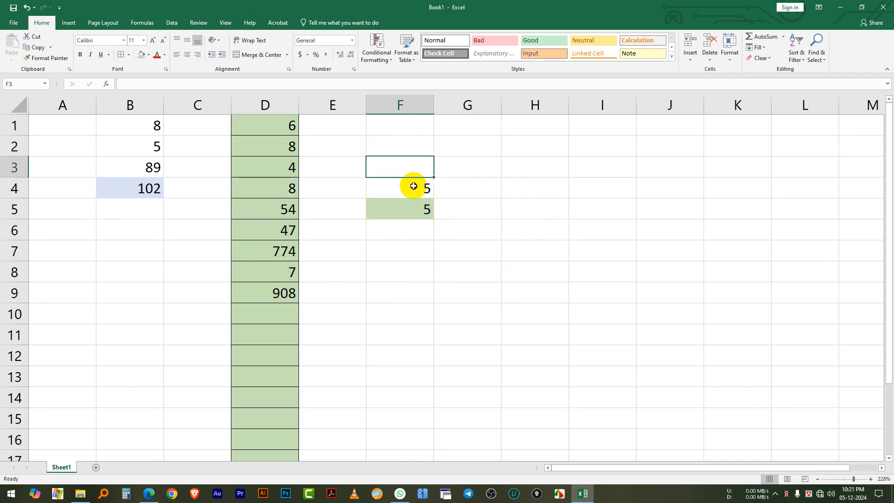
pyautogui.click(414, 186)
pyautogui.press('Delete')
pyautogui.click(412, 208)
pyautogui.click(480, 250)
pyautogui.click(410, 218)
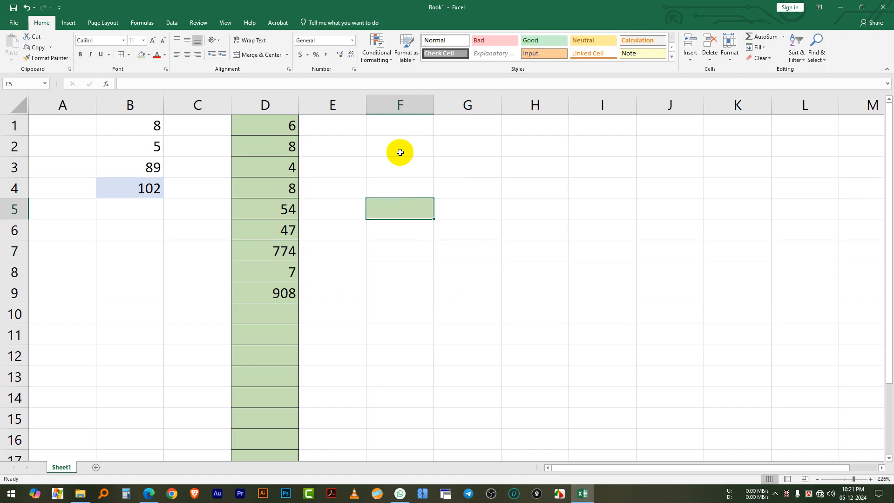
# Remove the background fill from cell F5
pyautogui.click(403, 134)
pyautogui.moveTo(396, 194); pyautogui.dragTo(399, 207)
pyautogui.click(379, 212)
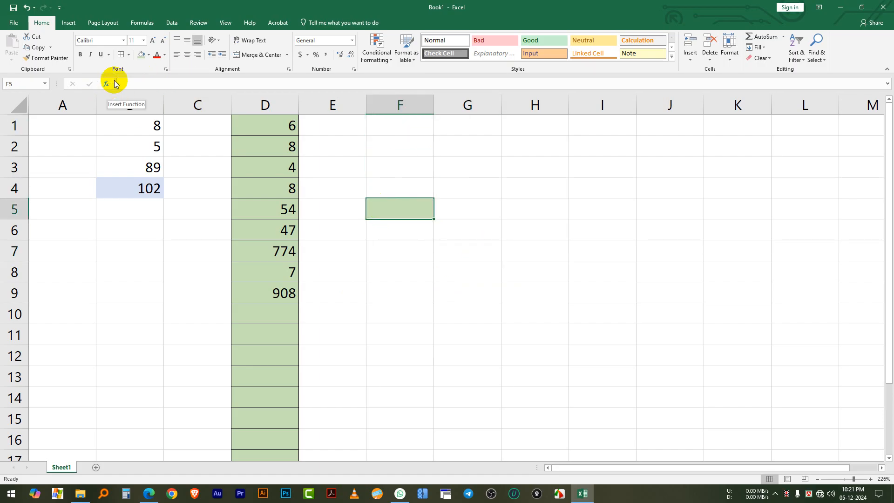
pyautogui.click(145, 57)
pyautogui.click(153, 136)
pyautogui.click(559, 251)
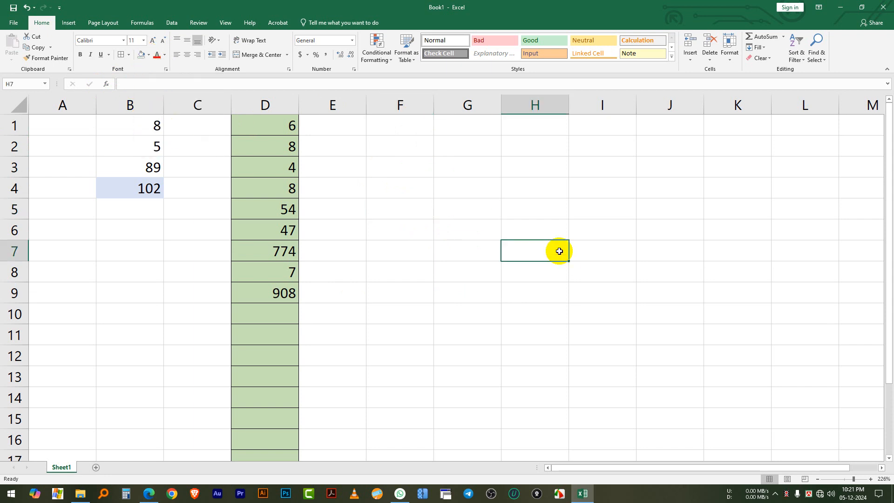
# Remove the background fill from the whole of column D, keeping its borders
pyautogui.click(357, 233)
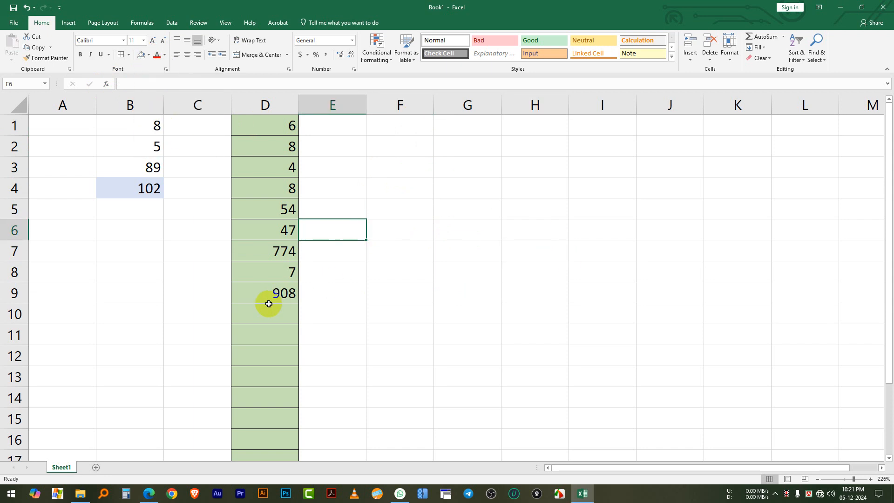
pyautogui.click(265, 105)
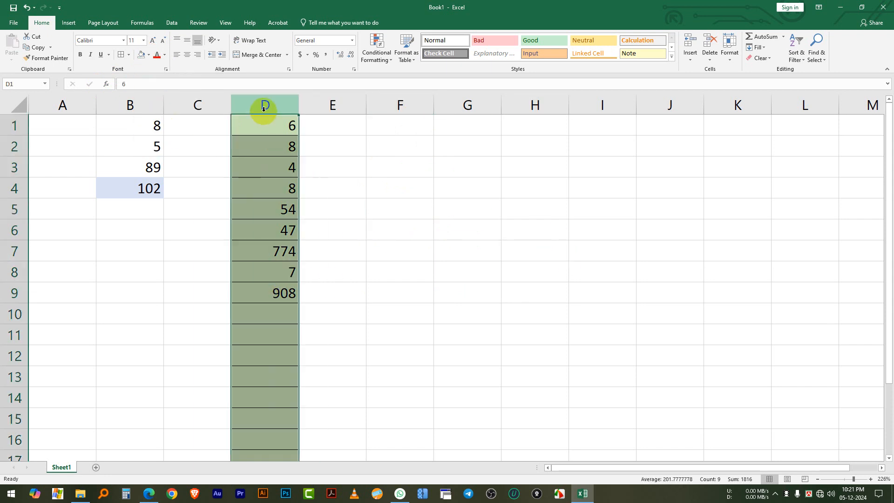
pyautogui.click(146, 56)
pyautogui.click(148, 56)
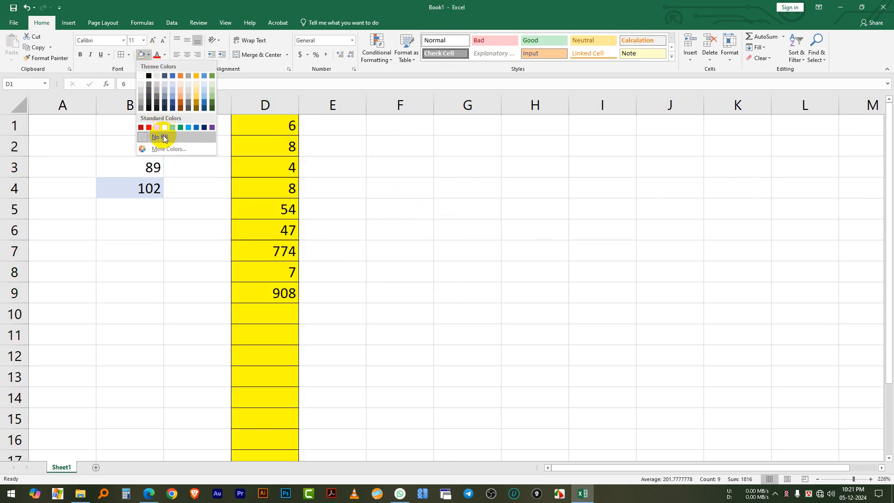
pyautogui.click(154, 136)
pyautogui.click(467, 273)
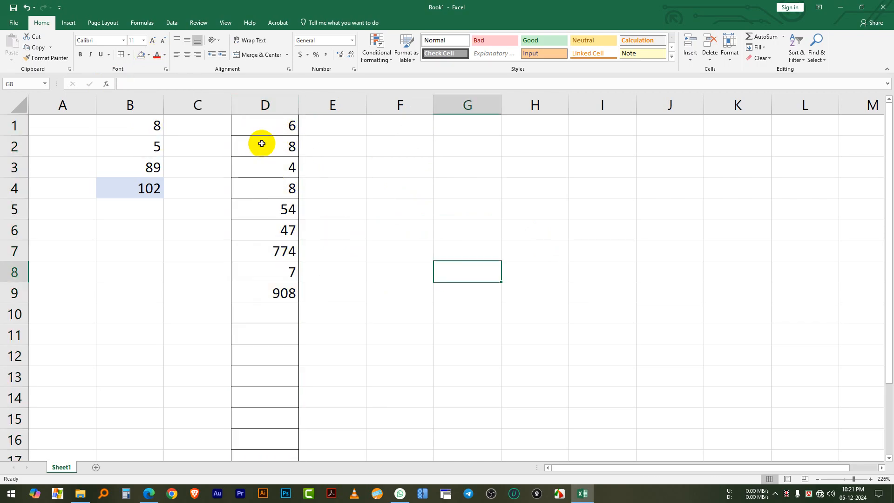
# Check the range D1 through D8 and its SUM formula in D9, and fill D9 with a medium green background
pyautogui.moveTo(260, 123); pyautogui.dragTo(257, 267)
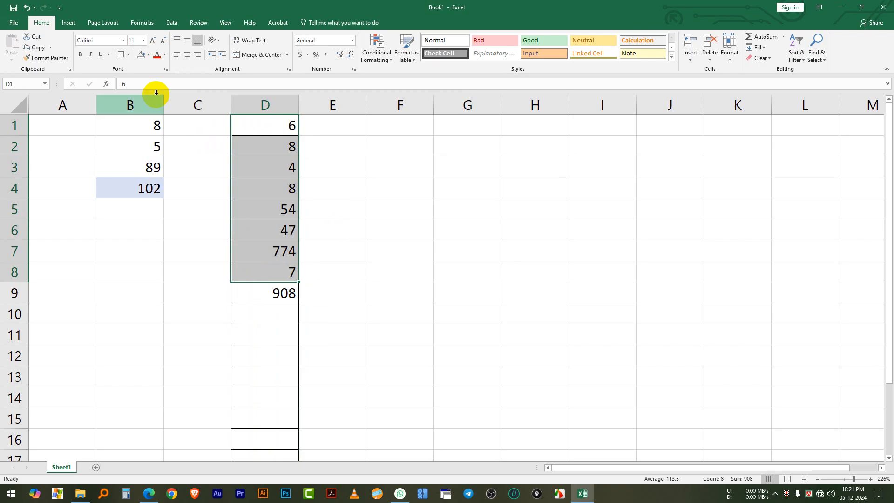
pyautogui.click(419, 297)
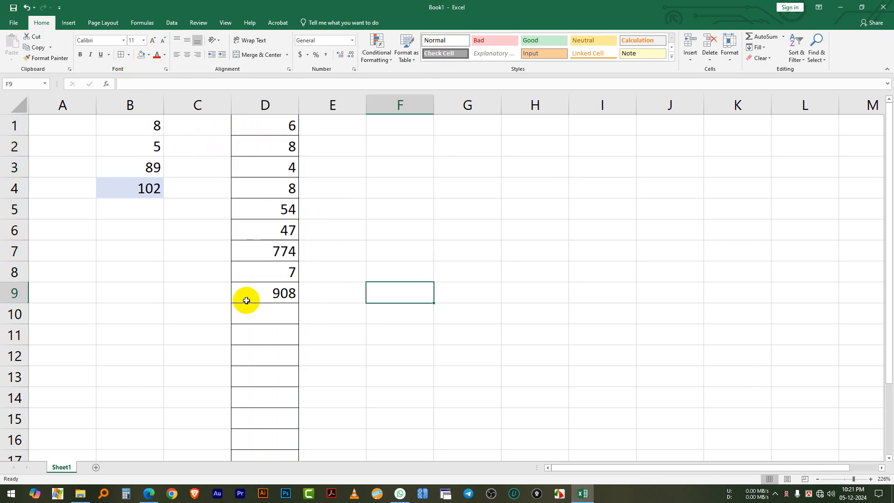
pyautogui.click(259, 293)
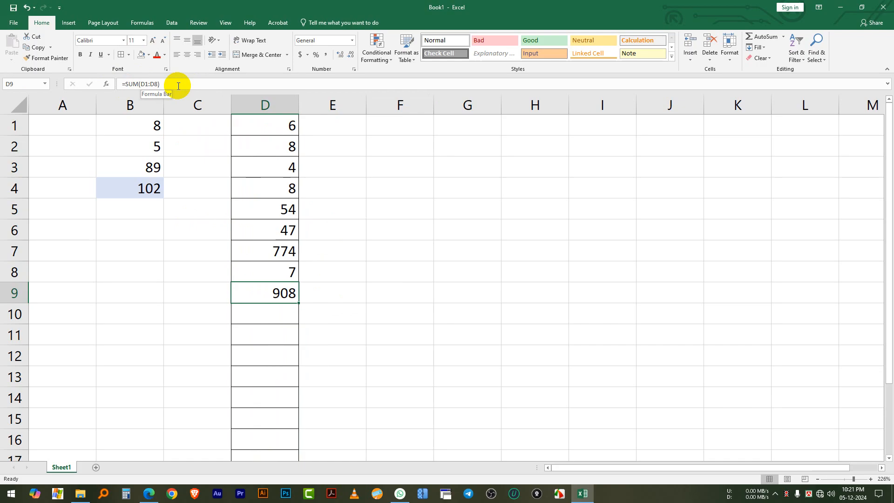
pyautogui.click(148, 54)
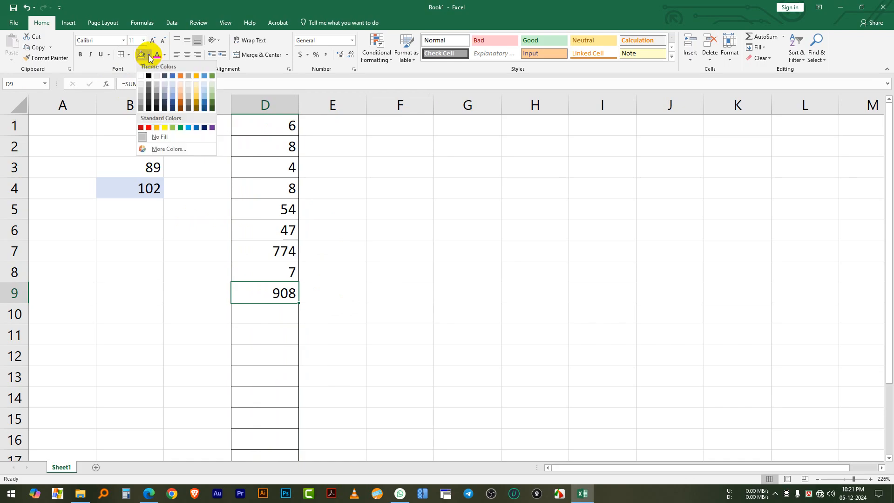
pyautogui.click(211, 96)
pyautogui.click(374, 285)
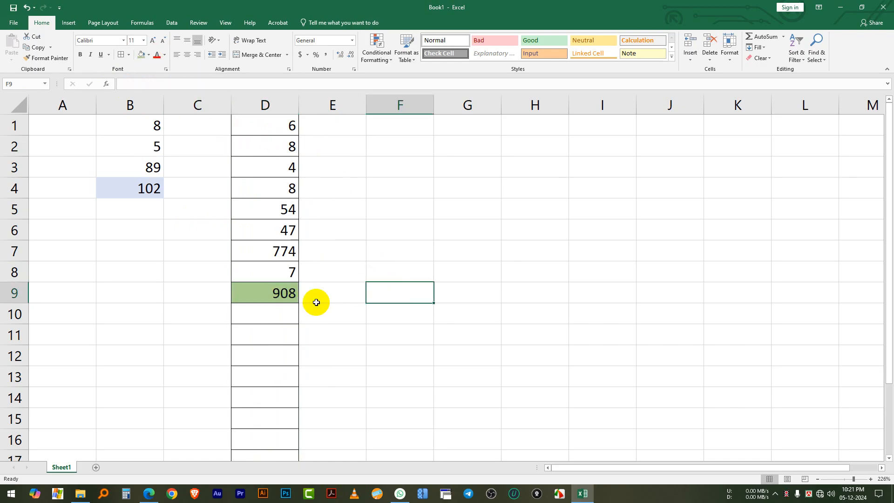
pyautogui.click(261, 297)
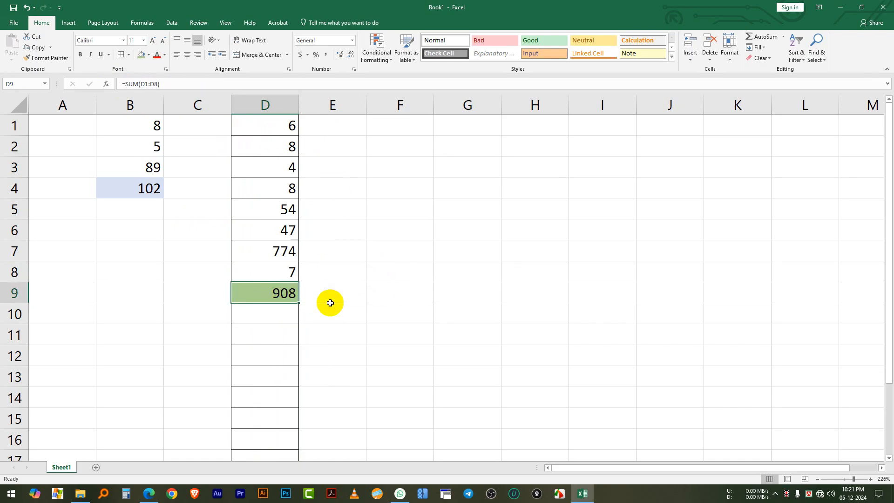
# Enter 8, 5, 4 and 4 in cells E1 through E4
pyautogui.moveTo(342, 123)
pyautogui.mouseDown()
pyautogui.moveTo(331, 283)
pyautogui.moveTo(328, 244)
pyautogui.moveTo(329, 261)
pyautogui.moveTo(345, 164)
pyautogui.moveTo(327, 122)
pyautogui.mouseUp()
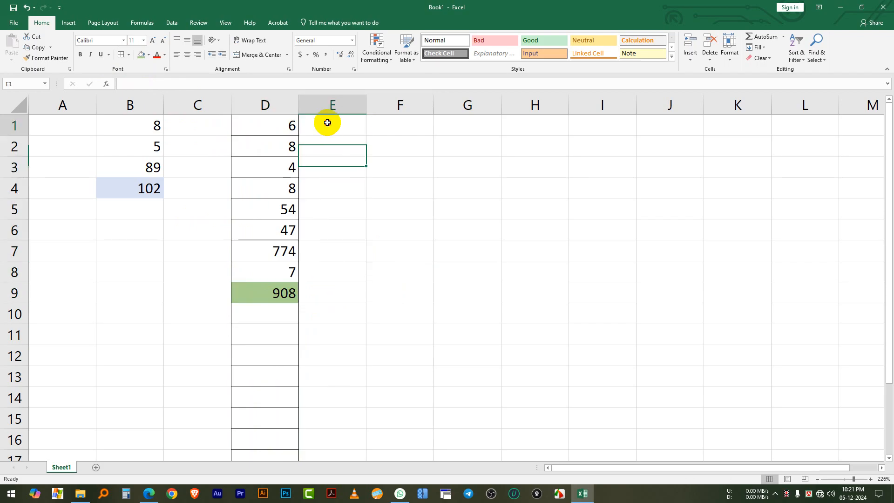
pyautogui.write('8')
pyautogui.press('Return')
pyautogui.write('5')
pyautogui.press('Return')
pyautogui.write('4')
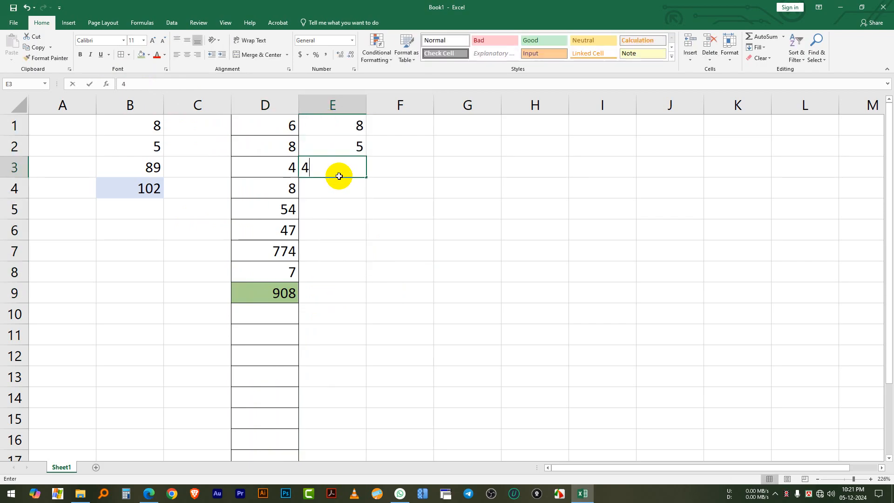
pyautogui.press('Return')
pyautogui.write('4')
# Enter 7, 47, 8 and 8 in cells E5 through E8 to complete the second column of numbers
pyautogui.click(334, 224)
pyautogui.write('47')
pyautogui.click(338, 247)
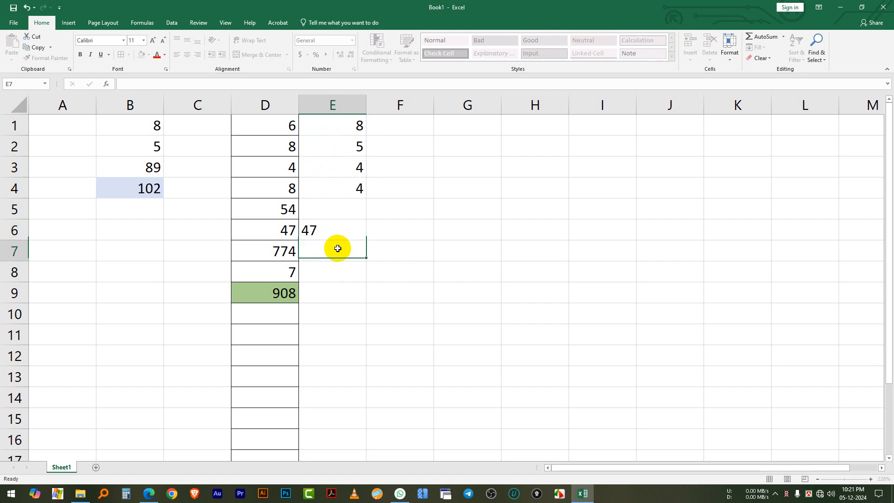
pyautogui.press('pagedown')
pyautogui.press('pageup')
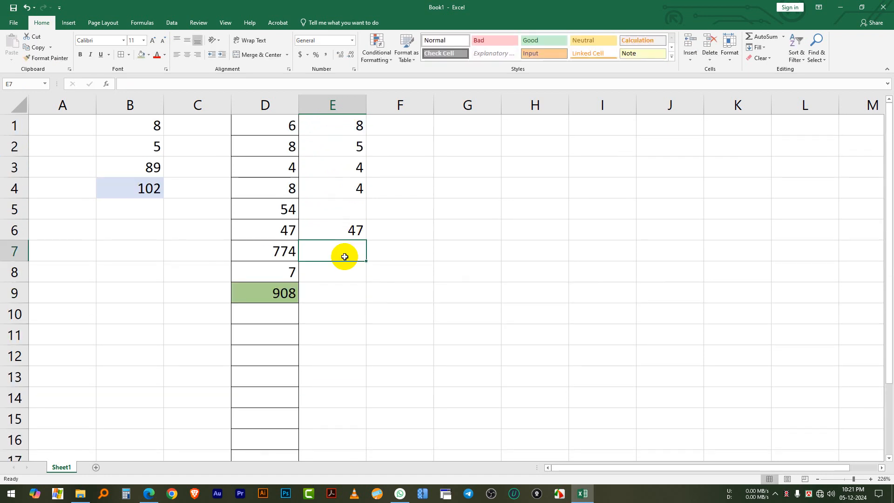
pyautogui.write('8')
pyautogui.press('Return')
pyautogui.write('8')
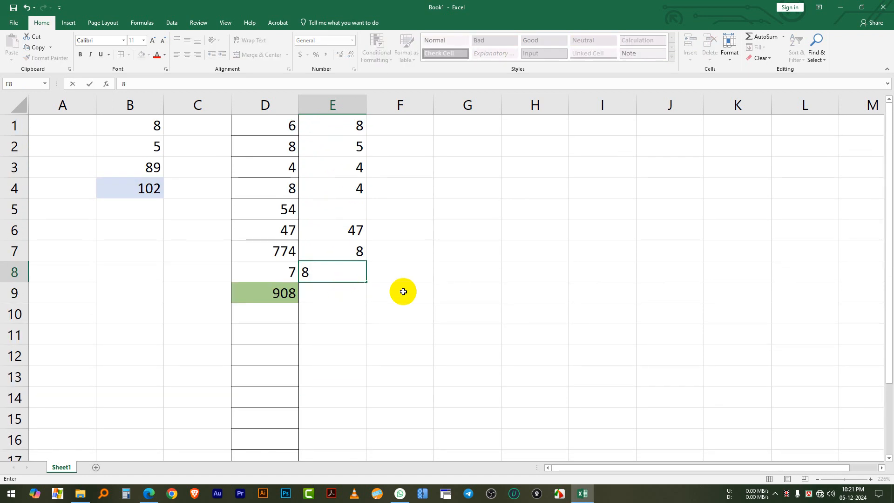
pyautogui.click(400, 292)
pyautogui.click(353, 210)
pyautogui.write('7')
pyautogui.click(440, 210)
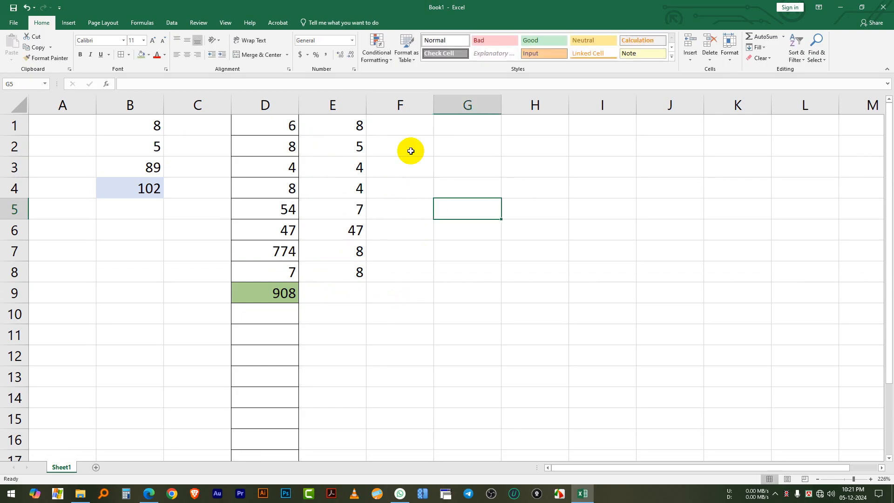
# Enter 7, 7, 755 and 4 in cells F1 through F4
pyautogui.click(407, 130)
pyautogui.write('7')
pyautogui.press('Return')
pyautogui.press('pagedown')
pyautogui.scroll(6, 411, 202)
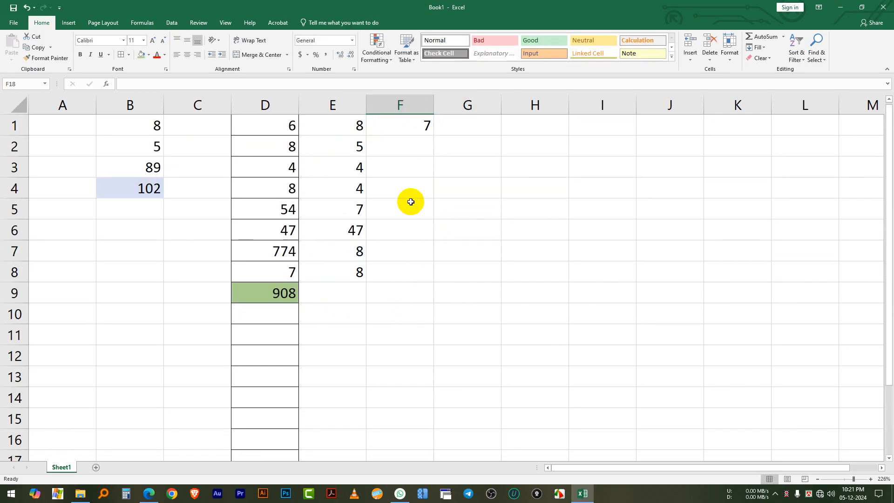
pyautogui.click(402, 144)
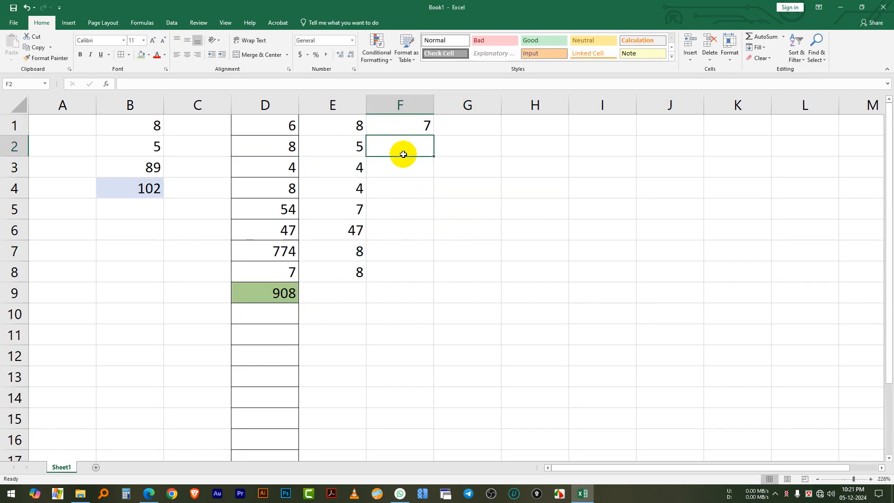
pyautogui.write('7')
pyautogui.click(403, 168)
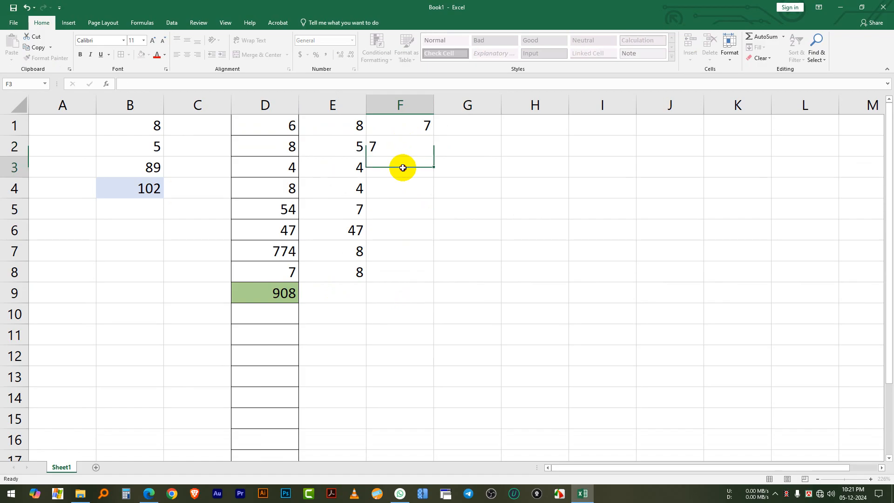
pyautogui.write('755')
pyautogui.click(414, 190)
pyautogui.write('4')
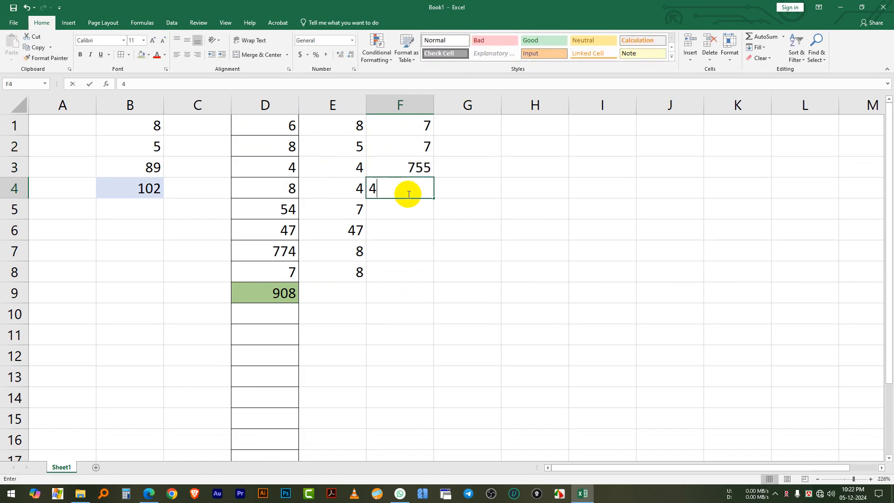
# Enter 57, 78, 5 and 5 in cells F5 through F8 to complete the third column of numbers
pyautogui.click(415, 213)
pyautogui.write('57')
pyautogui.click(413, 225)
pyautogui.write('78')
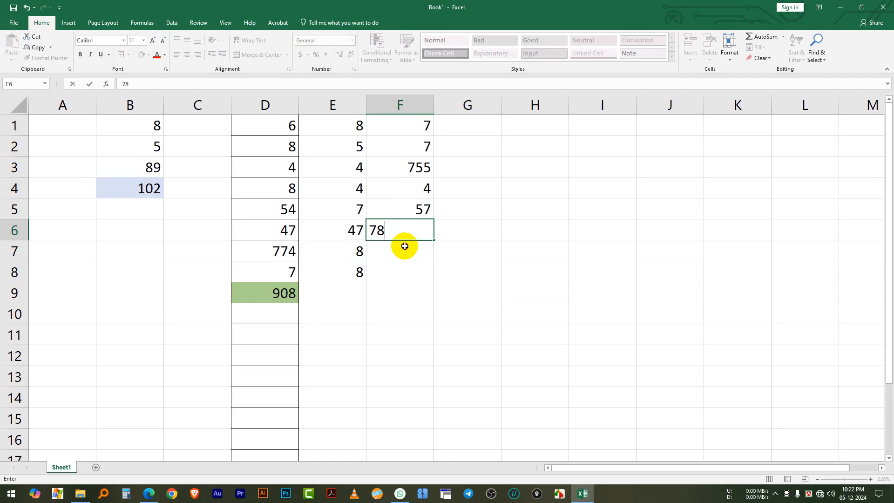
pyautogui.click(405, 247)
pyautogui.write('5')
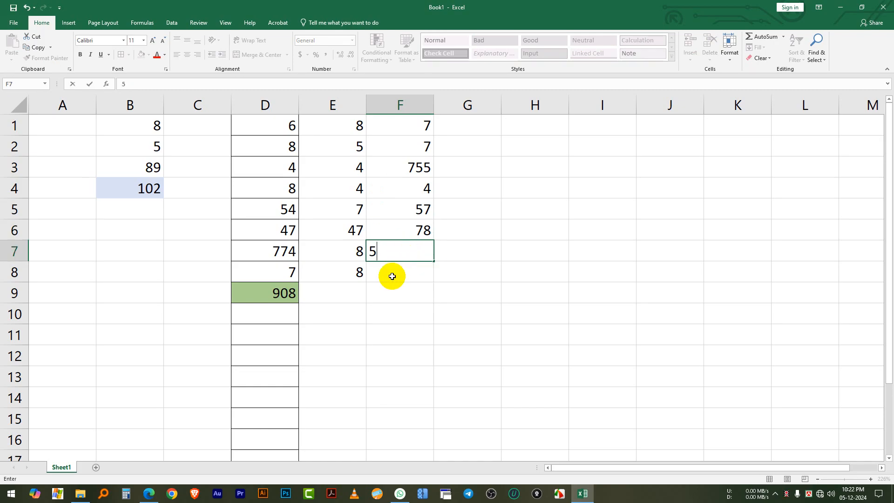
pyautogui.click(393, 274)
pyautogui.write('5')
pyautogui.click(479, 282)
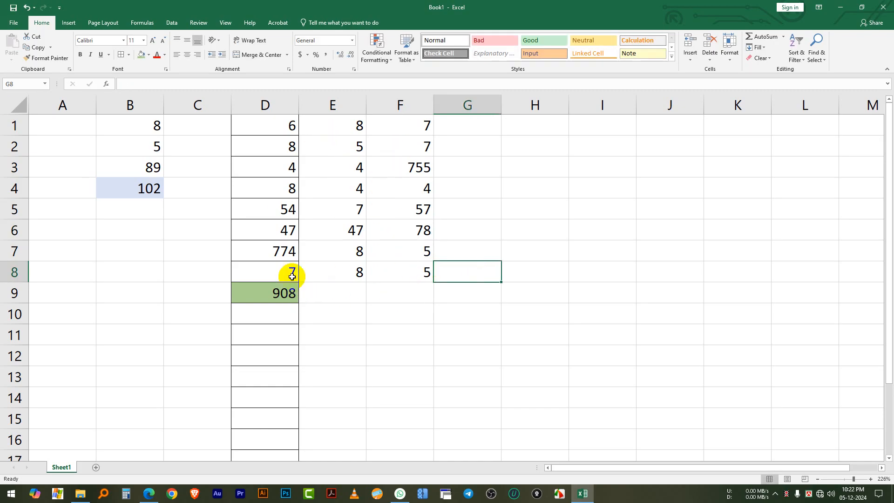
# Fill cells E9 and F9 with the same medium green background as the total in D9
pyautogui.click(332, 296)
pyautogui.click(405, 288)
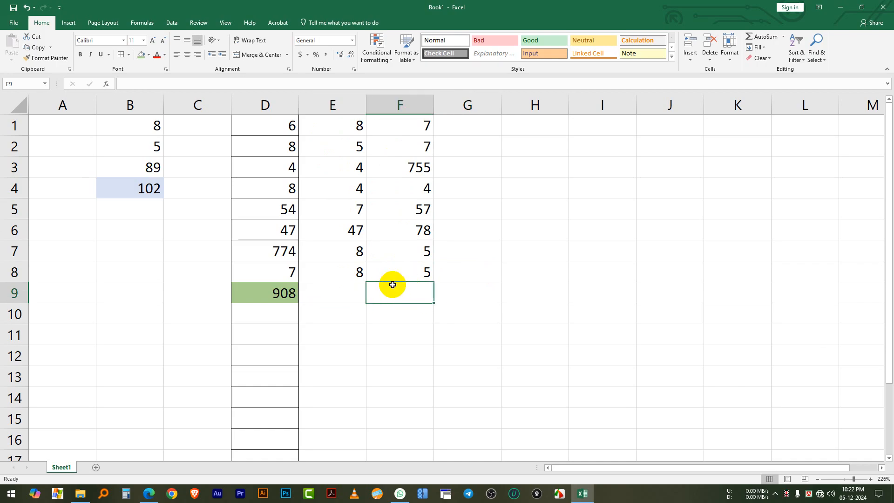
pyautogui.click(359, 289)
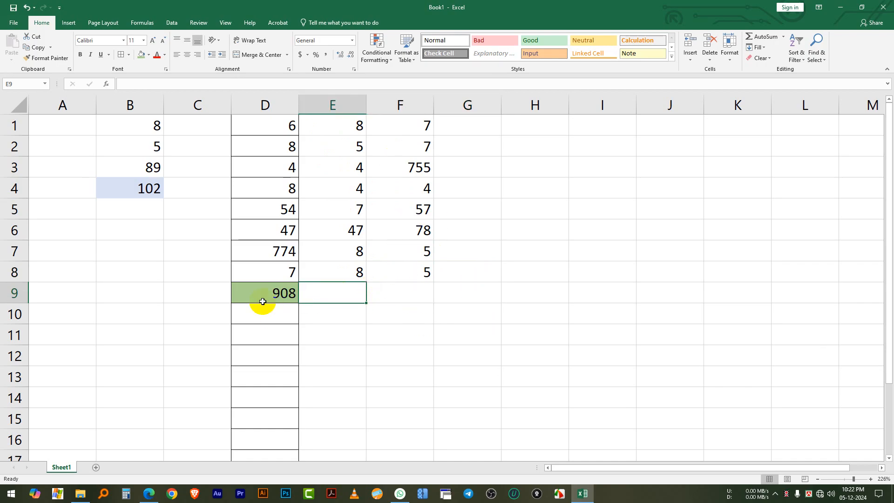
pyautogui.click(281, 299)
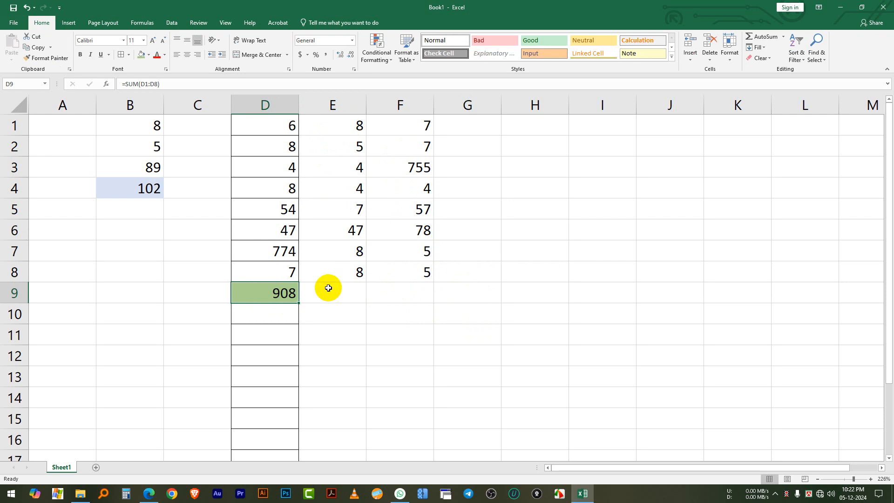
pyautogui.click(421, 296)
pyautogui.moveTo(373, 298); pyautogui.dragTo(319, 295)
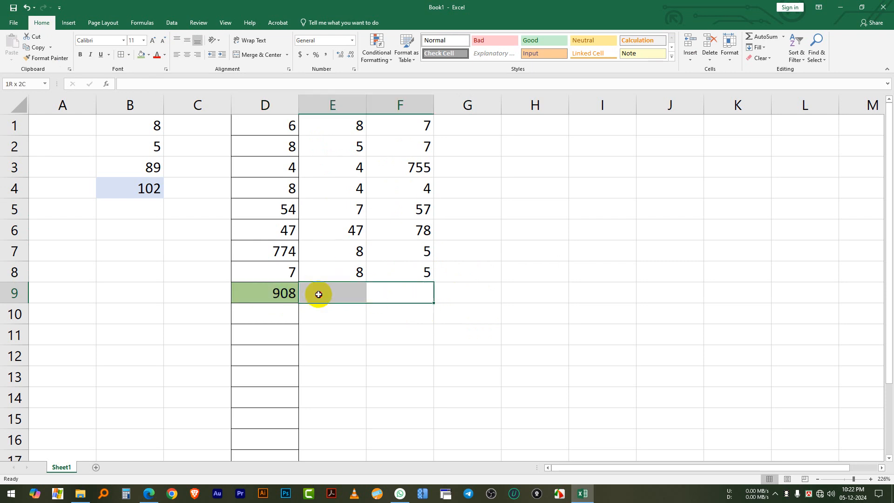
pyautogui.click(140, 54)
pyautogui.click(556, 316)
pyautogui.click(326, 293)
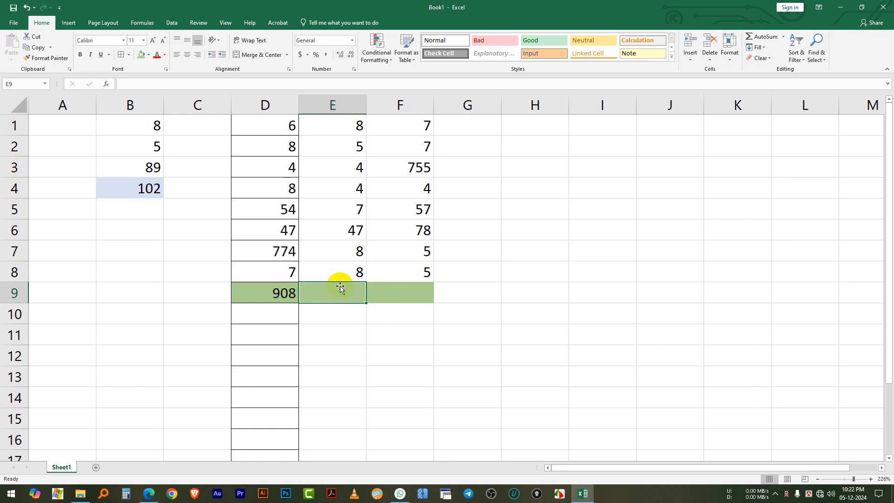
# Copy the SUM formula from D9 across to E9 and F9 with the fill handle
pyautogui.click(263, 293)
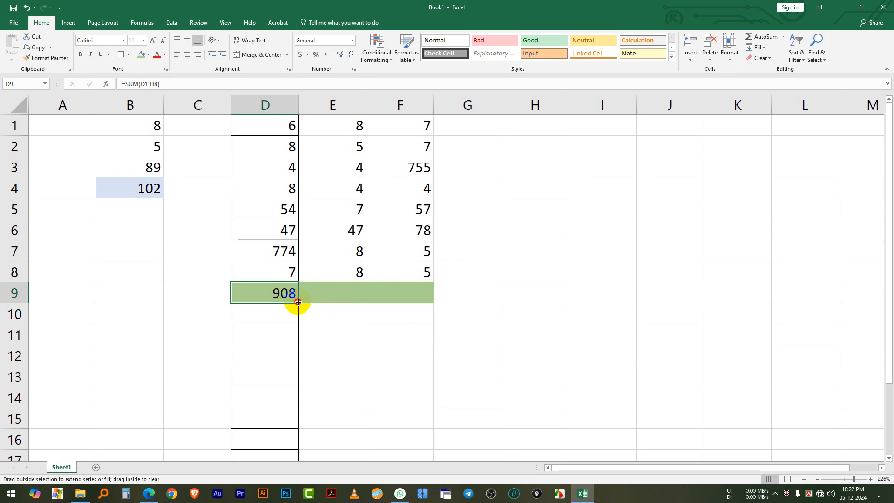
pyautogui.moveTo(298, 301); pyautogui.dragTo(420, 300)
pyautogui.click(531, 307)
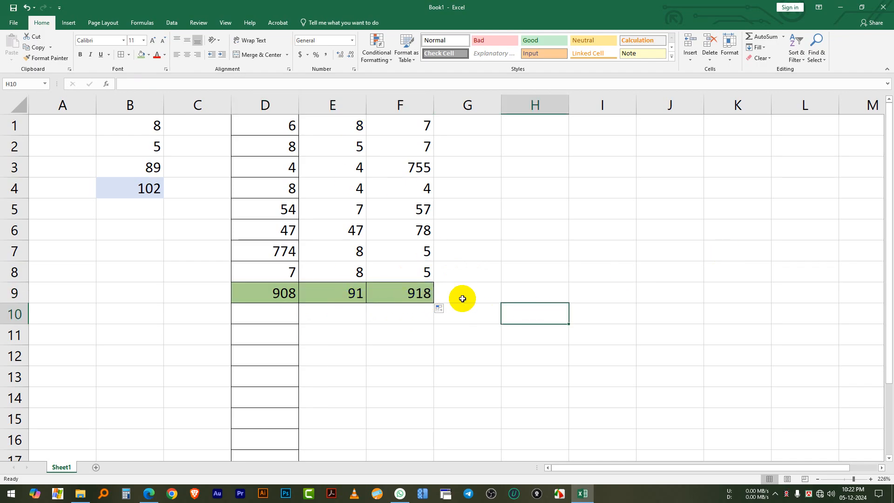
pyautogui.click(445, 320)
# Change the number in cell E6 to 88 to test the column's SUM total
pyautogui.click(339, 228)
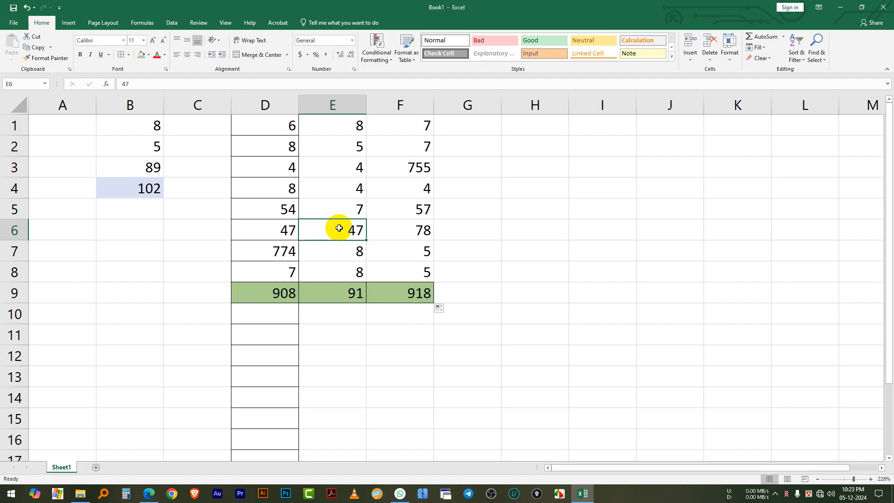
pyautogui.write('88')
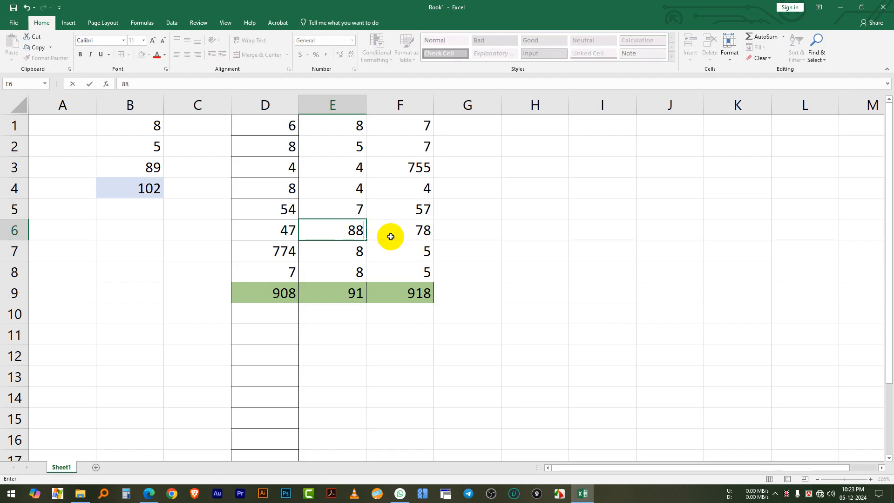
pyautogui.press('Return')
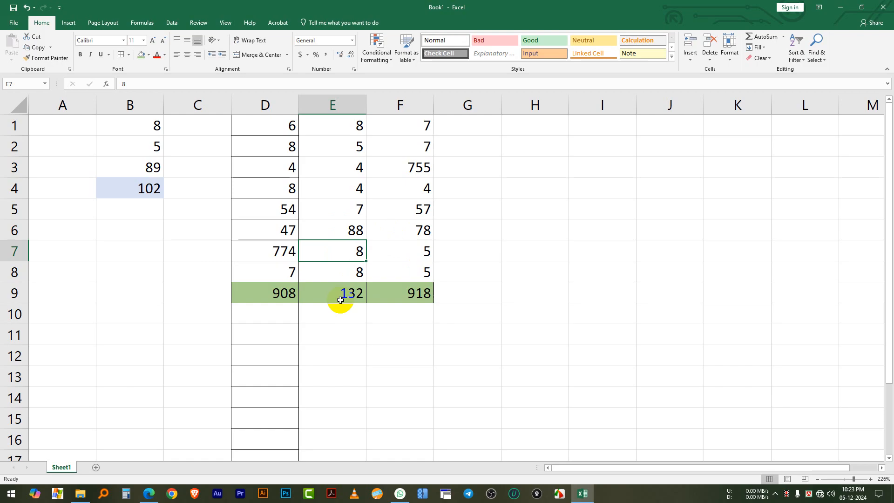
# Change the number in cell D7 to 86 and check the SUM total in D9
pyautogui.click(293, 256)
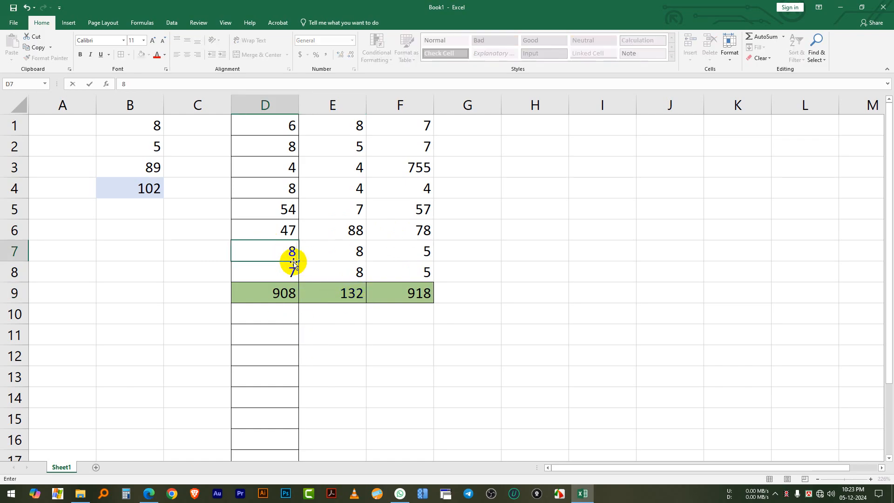
pyautogui.write('86')
pyautogui.press('Return')
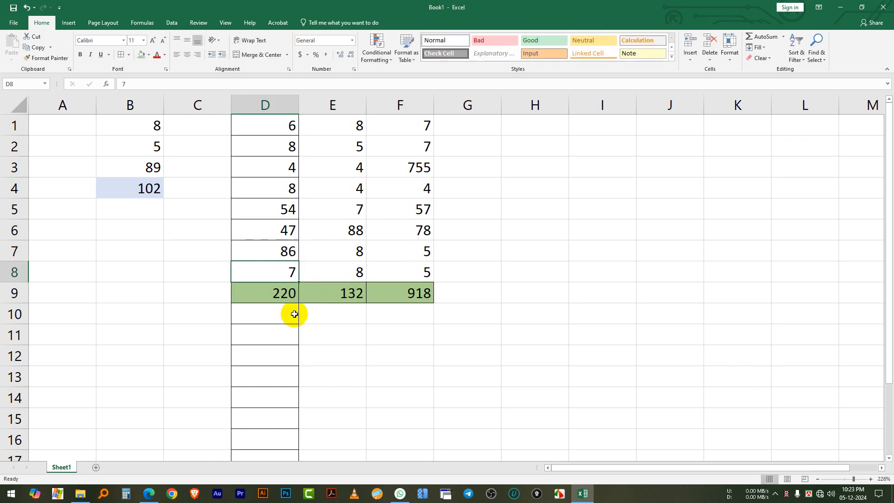
pyautogui.press('Return')
pyautogui.press('Return')
pyautogui.click(281, 293)
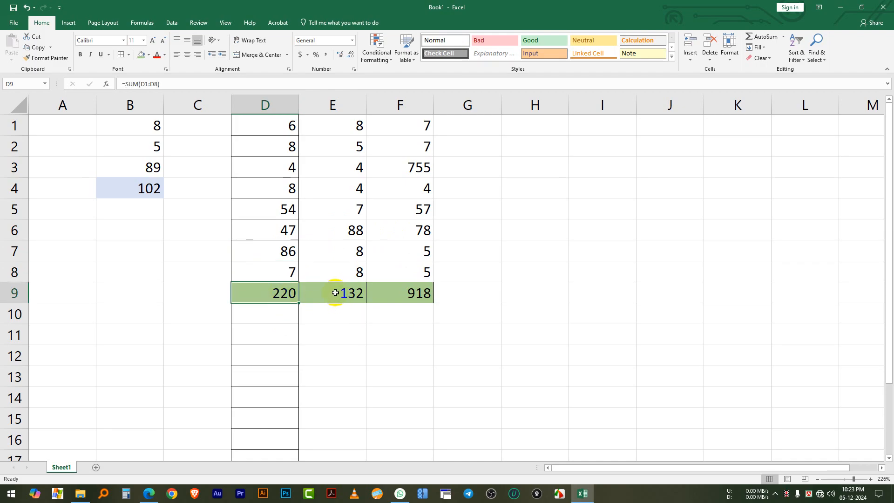
pyautogui.click(463, 270)
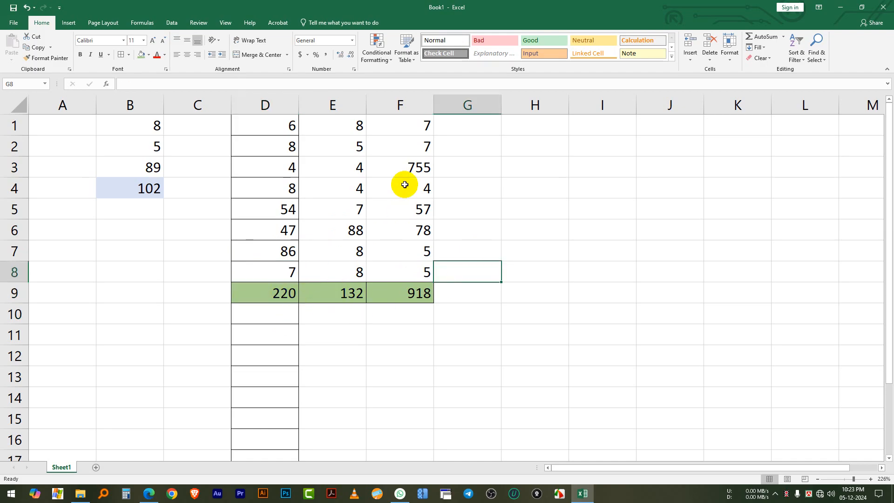
pyautogui.click(499, 255)
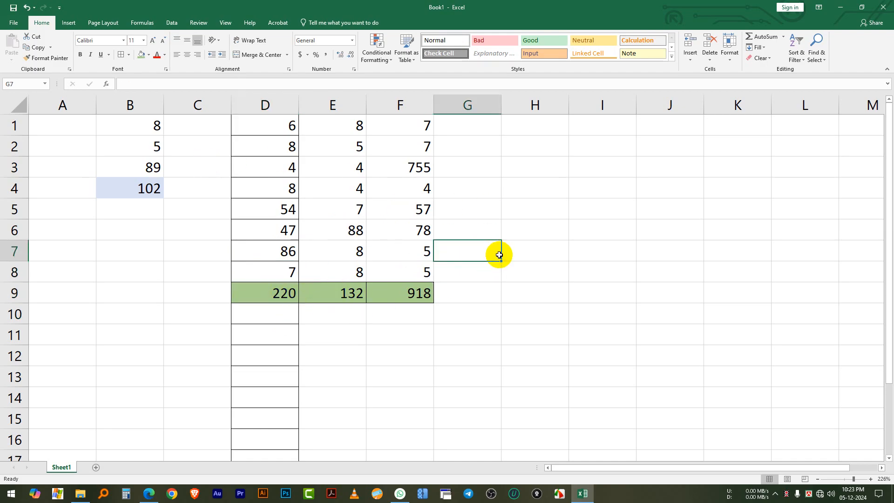
# Enter 1 in cell H1 and 2 in cell H2
pyautogui.click(622, 207)
pyautogui.click(526, 131)
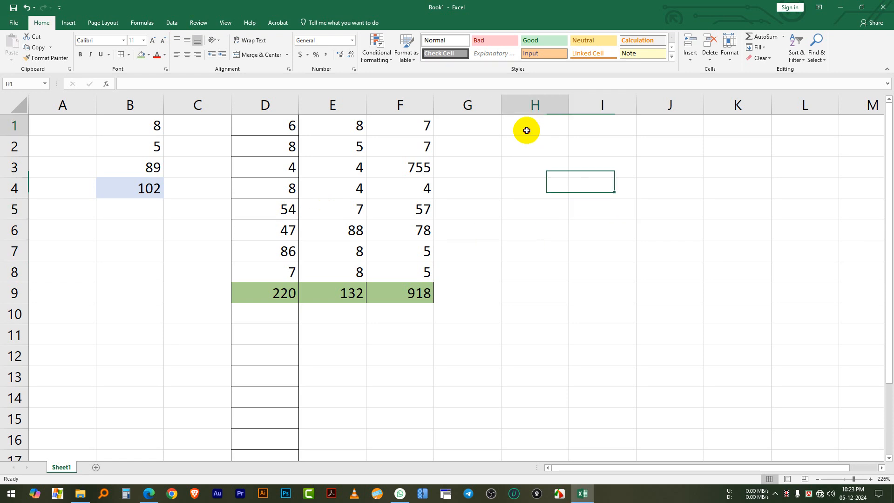
pyautogui.write('1')
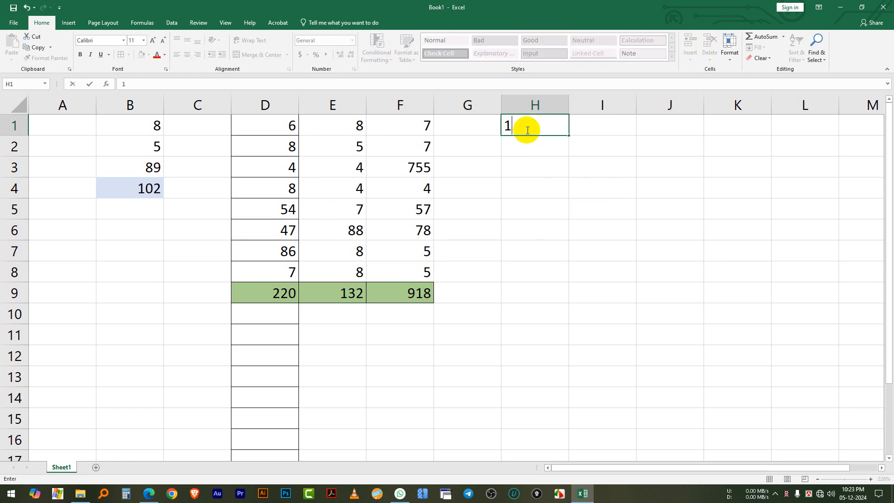
pyautogui.click(537, 153)
pyautogui.write('2')
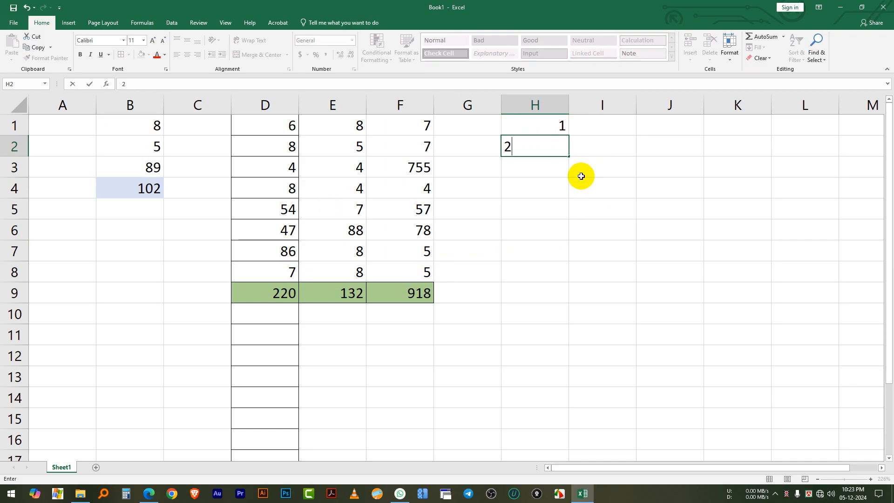
pyautogui.click(604, 165)
pyautogui.scroll(4, 566, 167)
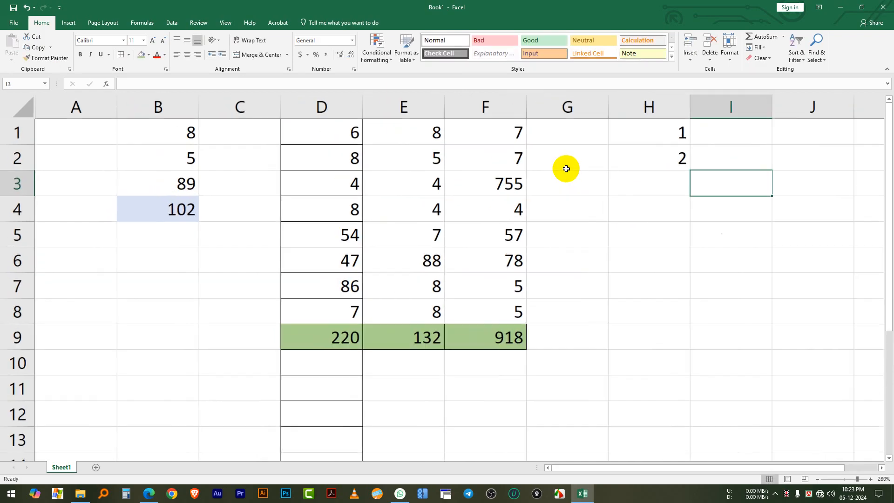
pyautogui.hscroll(2, 591, 474)
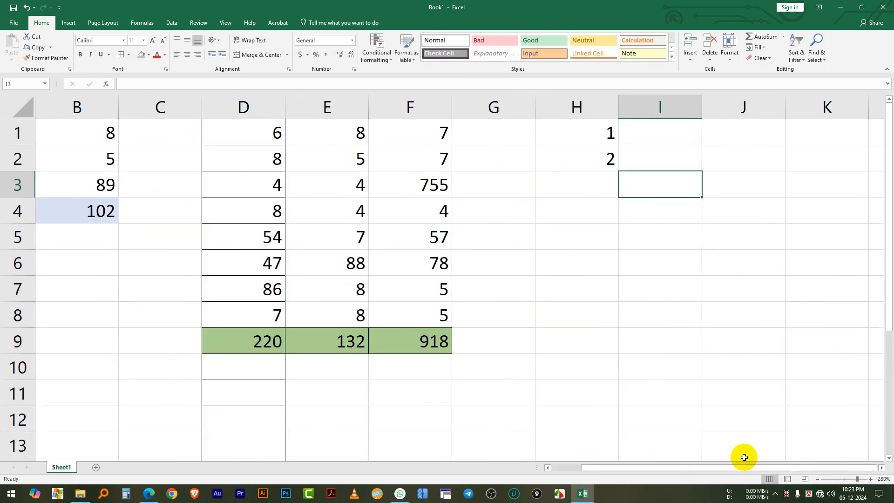
pyautogui.scroll(3, 746, 245)
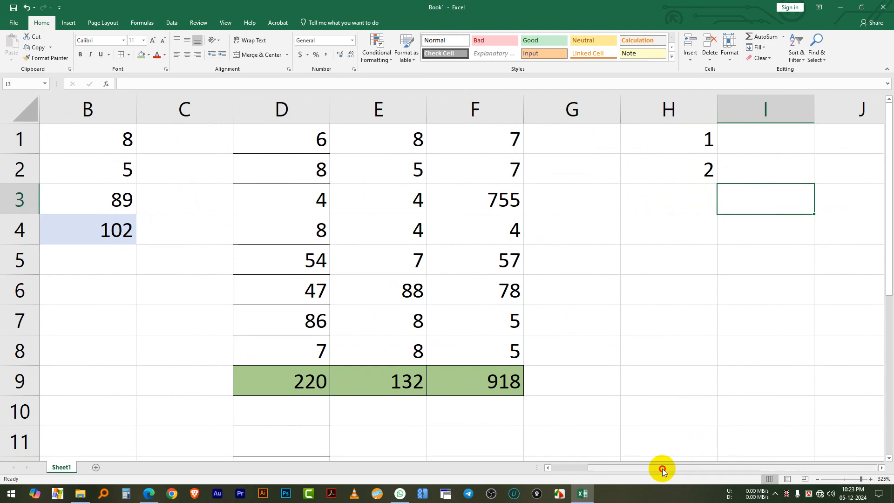
pyautogui.click(882, 468)
# Enter 3 in cell H3 to continue the number series in column H
pyautogui.click(881, 467)
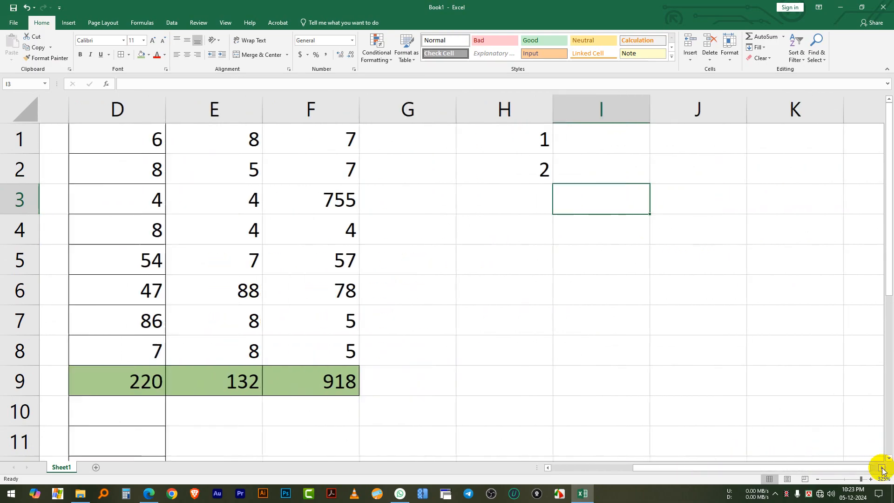
pyautogui.click(882, 468)
pyautogui.click(881, 468)
pyautogui.click(299, 135)
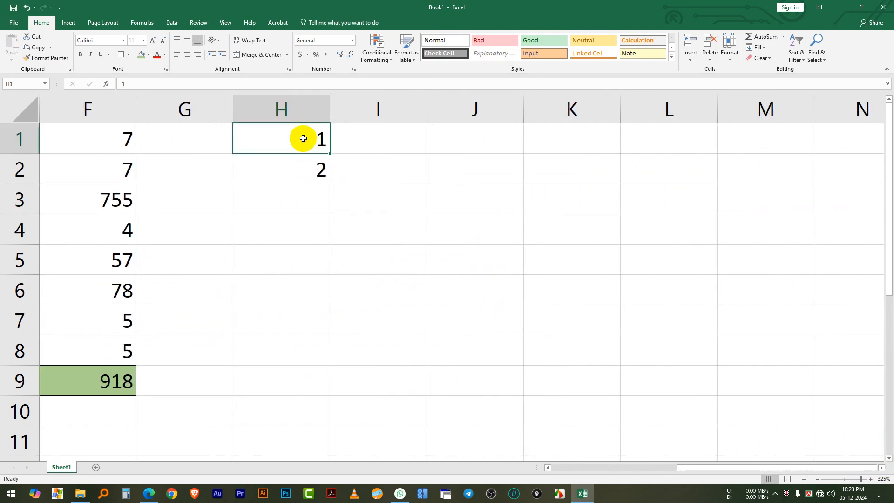
pyautogui.click(292, 178)
pyautogui.click(293, 189)
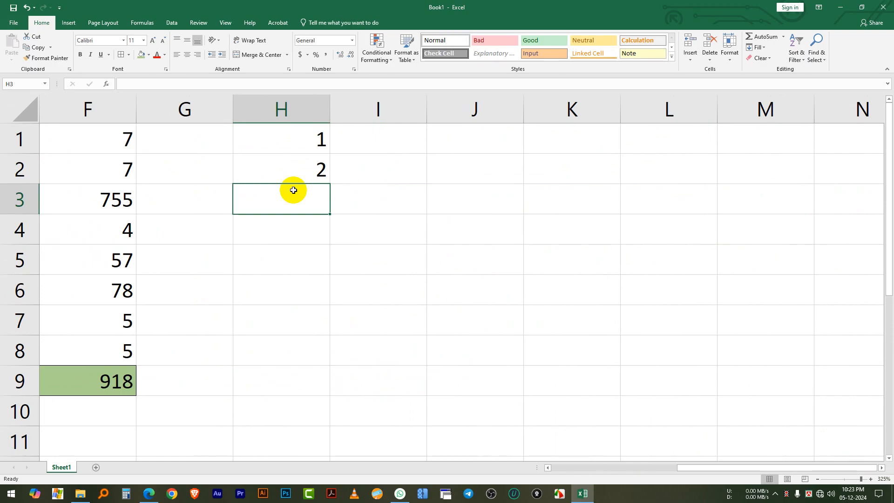
pyautogui.write('3')
pyautogui.click(375, 236)
# Extend the number series in H1:H3 down to H11 with the fill handle
pyautogui.scroll(-1, 335, 240)
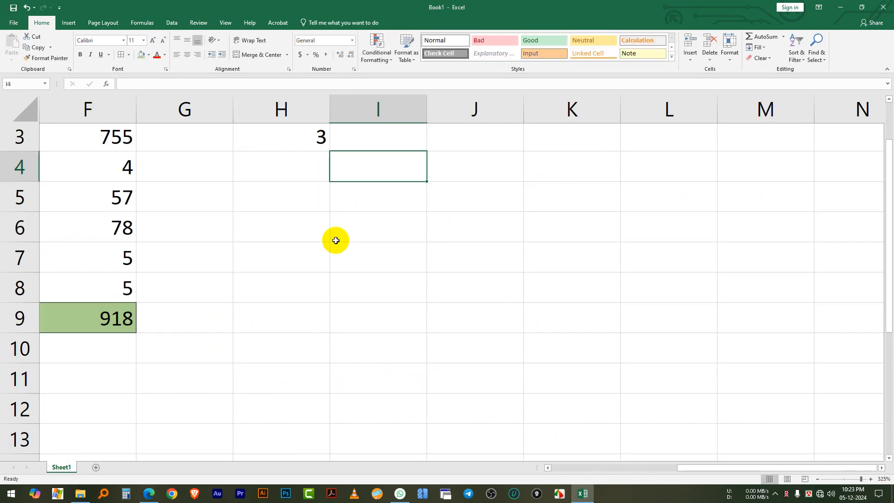
pyautogui.scroll(1, 336, 240)
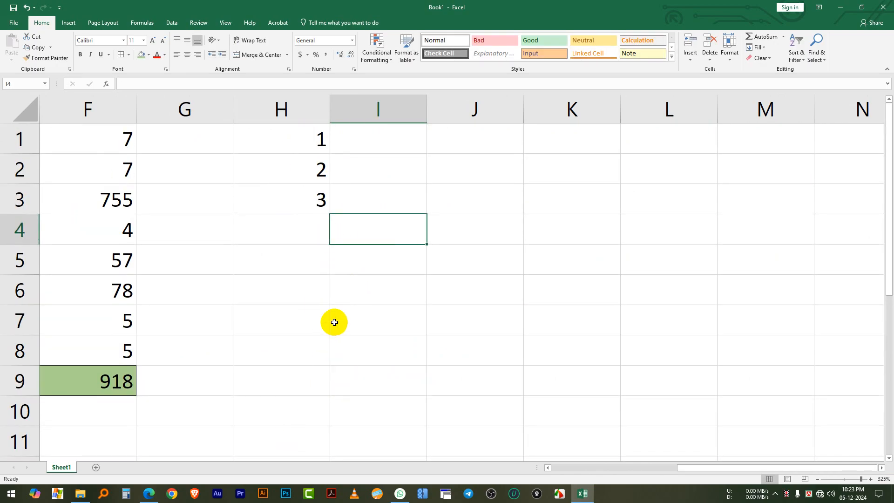
pyautogui.click(290, 143)
pyautogui.click(305, 205)
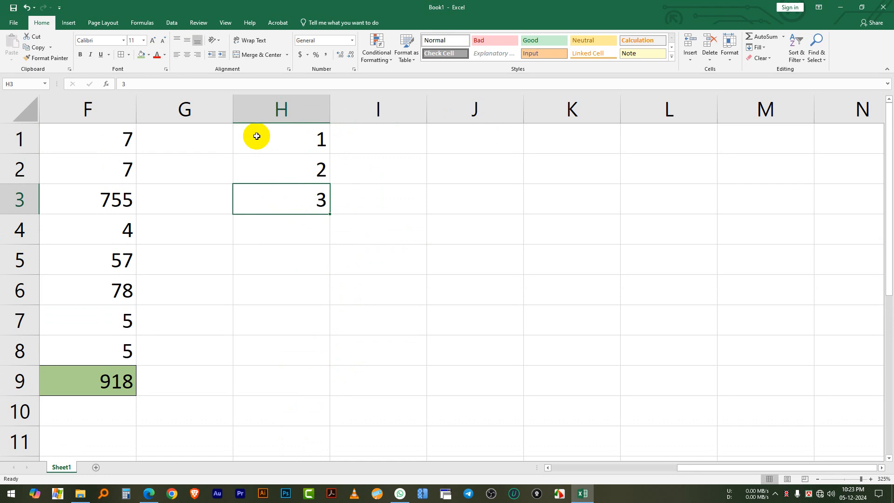
pyautogui.moveTo(256, 136); pyautogui.dragTo(257, 198)
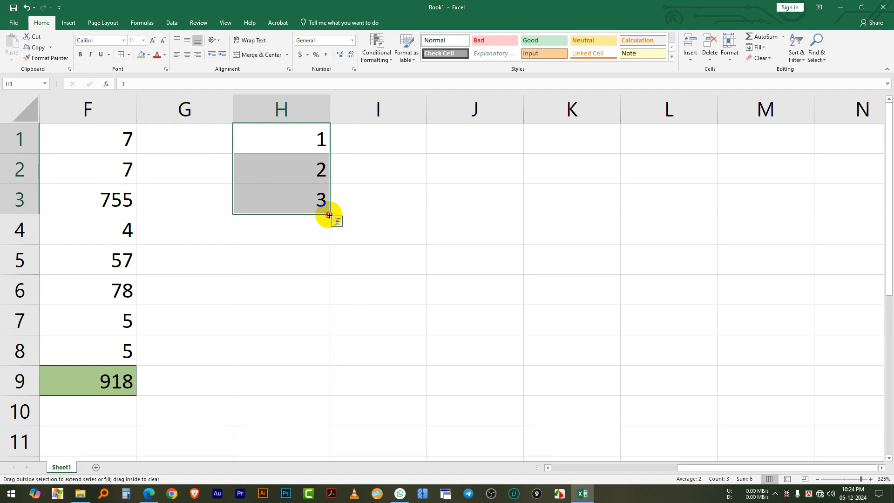
pyautogui.moveTo(329, 216); pyautogui.dragTo(325, 445)
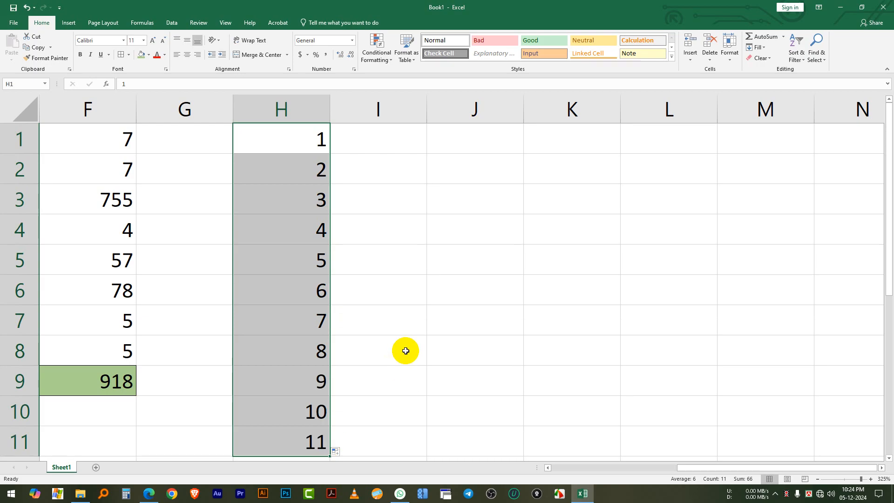
pyautogui.click(350, 243)
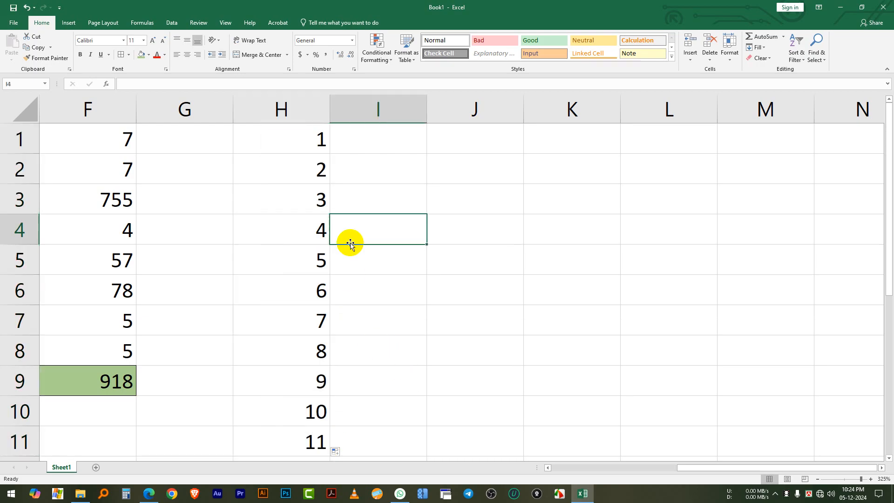
# Continue the column H series from H7:H11 down to row 19 with the fill handle
pyautogui.click(312, 144)
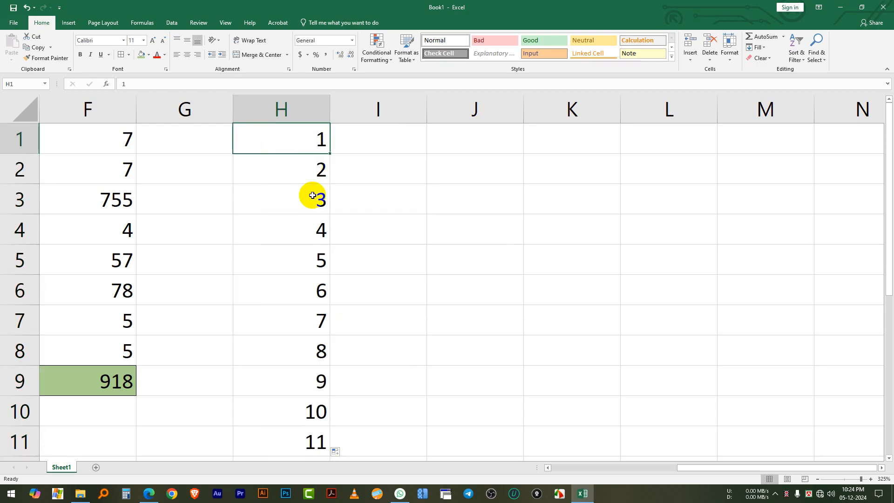
pyautogui.scroll(-2, 311, 229)
pyautogui.click(313, 266)
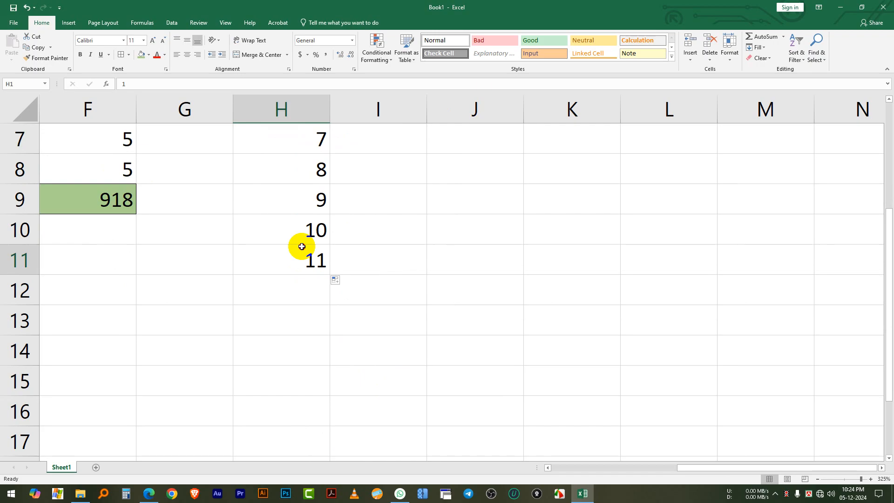
pyautogui.scroll(1, 305, 259)
pyautogui.moveTo(304, 233); pyautogui.dragTo(325, 351)
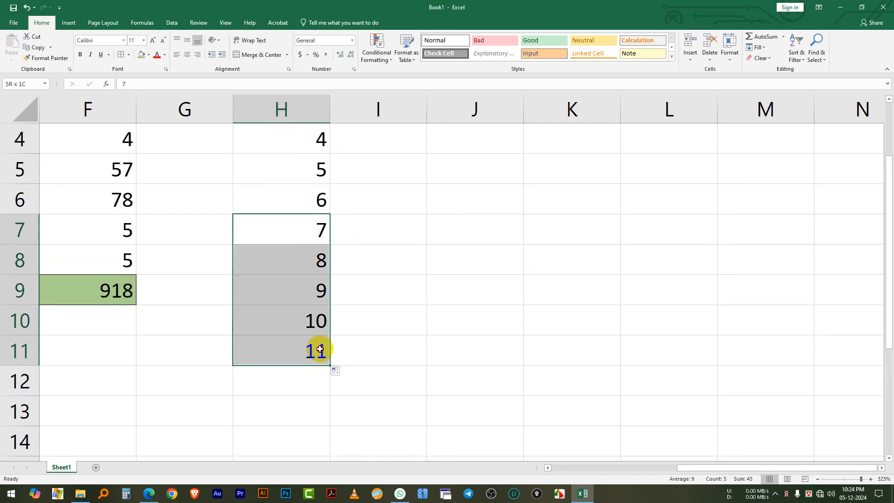
pyautogui.scroll(-2, 346, 312)
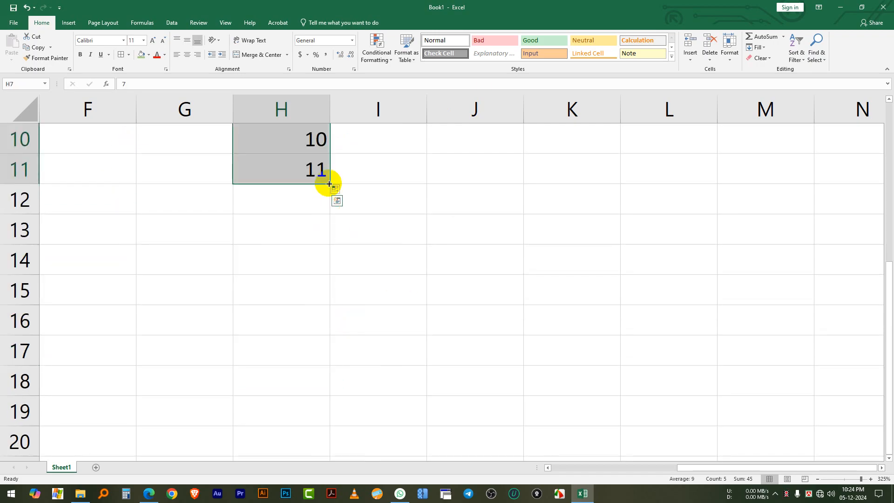
pyautogui.moveTo(329, 184); pyautogui.dragTo(335, 422)
pyautogui.scroll(2, 357, 280)
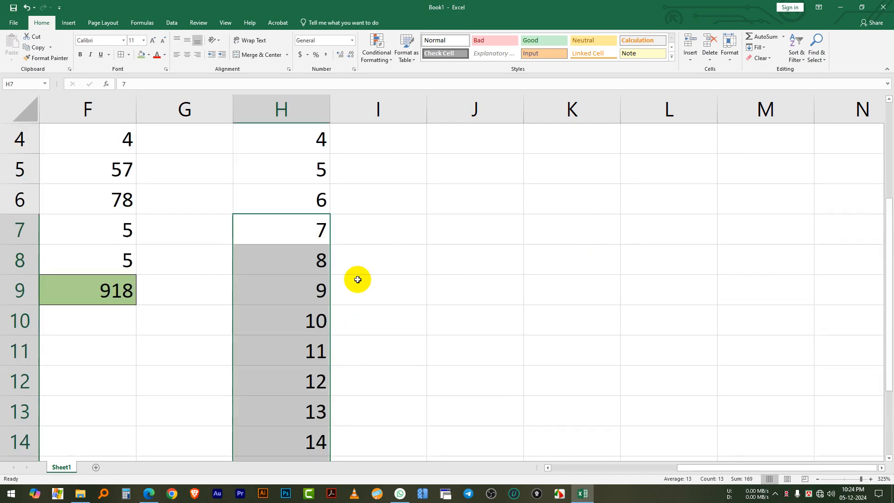
pyautogui.scroll(1, 349, 275)
pyautogui.click(305, 261)
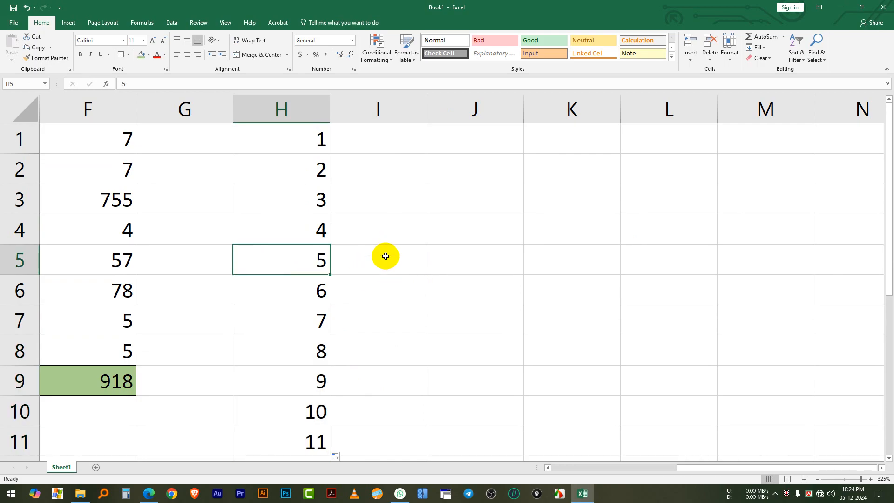
# Enter 895 in cell K4 and 500 in cell K5 in the empty area beyond column H
pyautogui.scroll(-4, 385, 241)
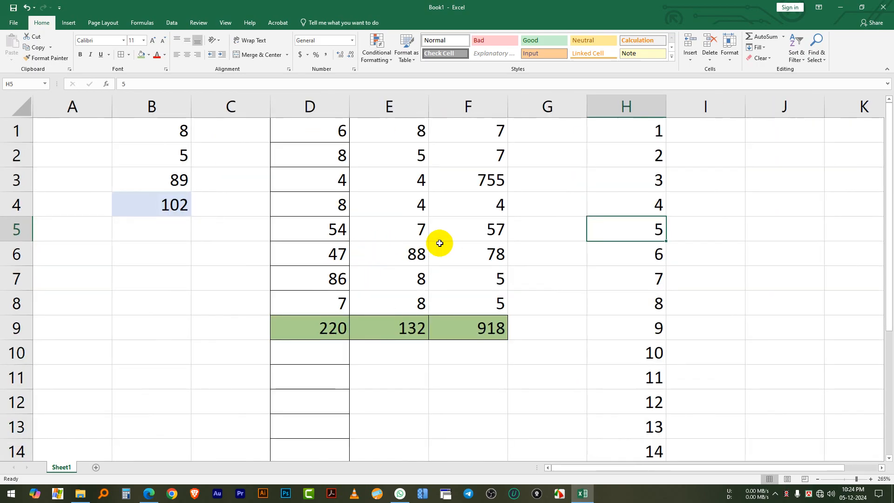
pyautogui.scroll(-3, 440, 243)
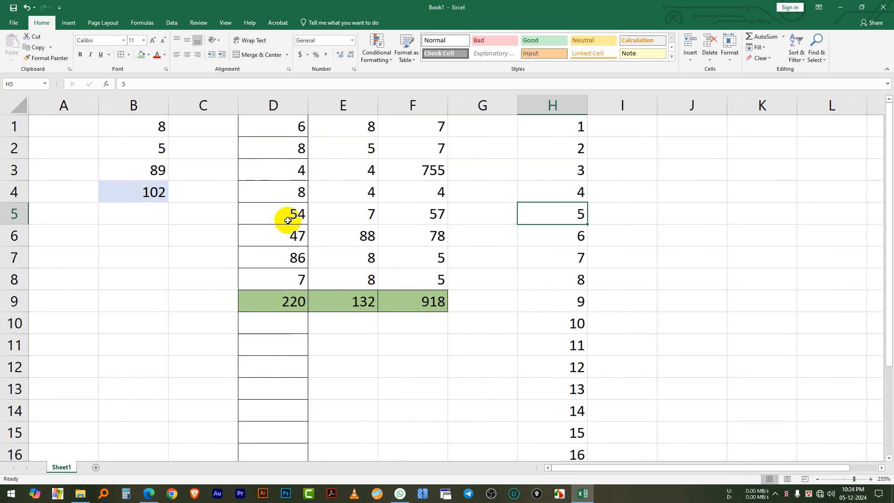
pyautogui.moveTo(576, 469); pyautogui.dragTo(682, 470)
pyautogui.scroll(6, 792, 270)
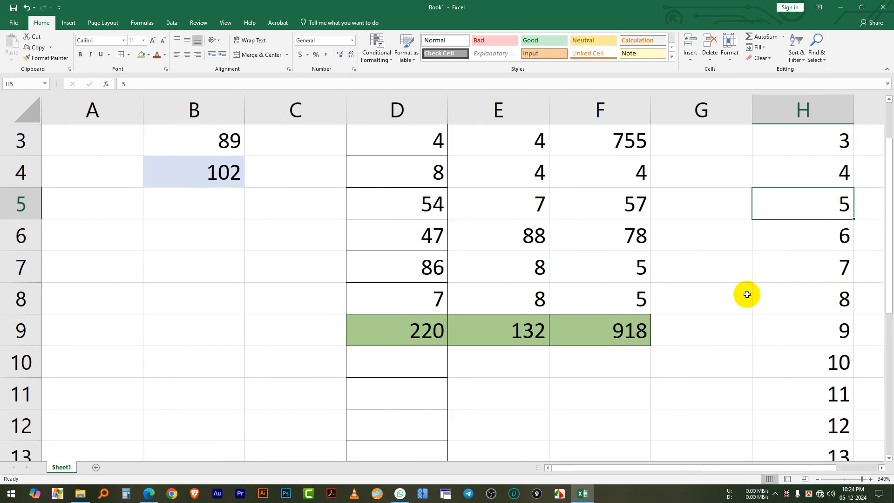
pyautogui.moveTo(703, 468); pyautogui.dragTo(880, 466)
pyautogui.click(320, 329)
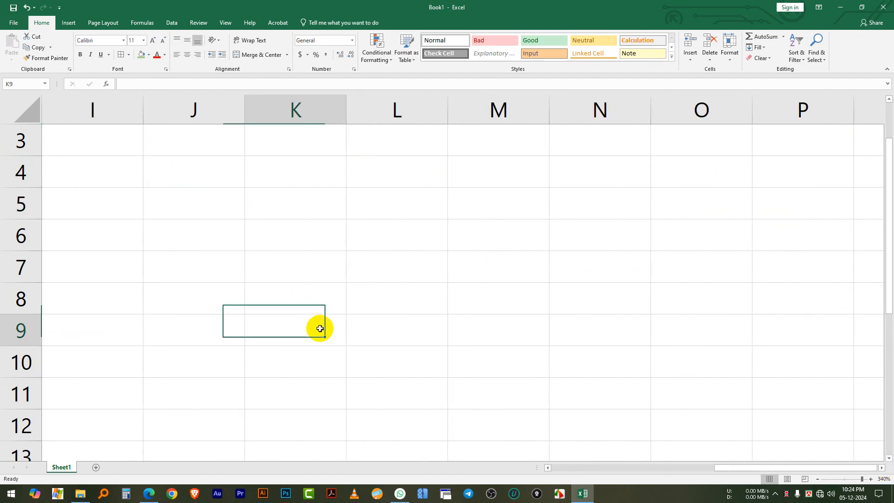
pyautogui.click(321, 230)
pyautogui.click(295, 175)
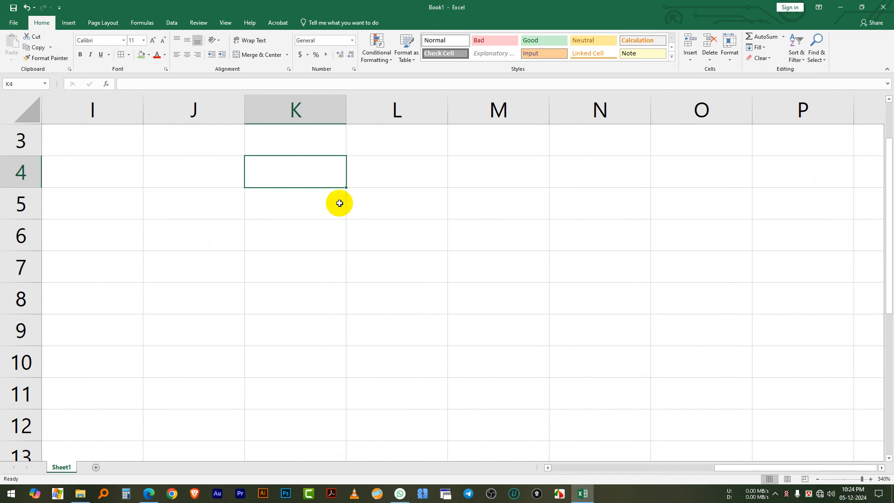
pyautogui.write('895')
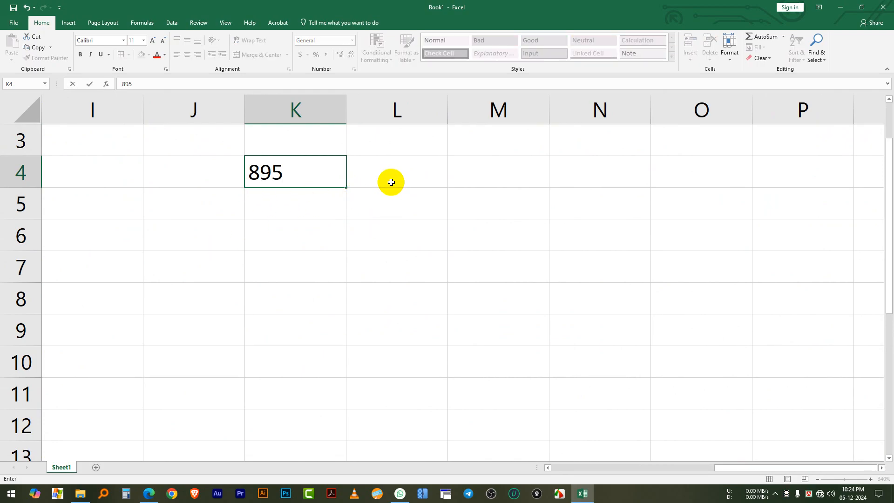
pyautogui.click(285, 200)
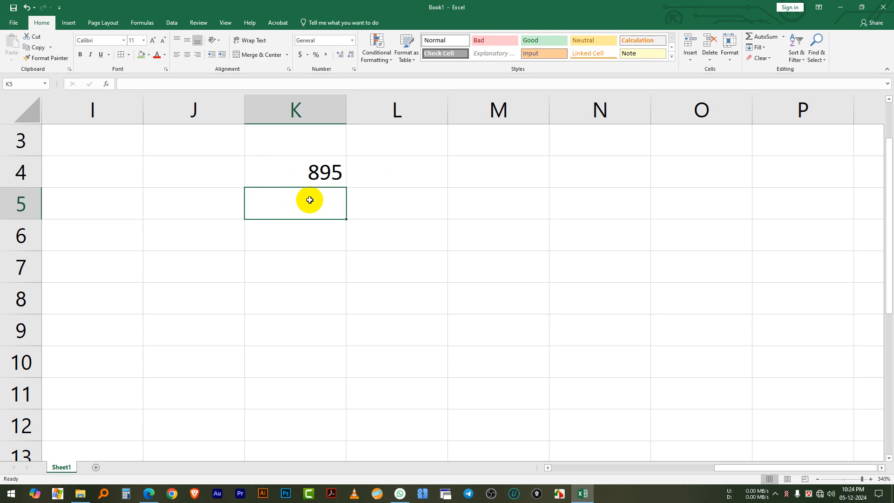
pyautogui.write('8')
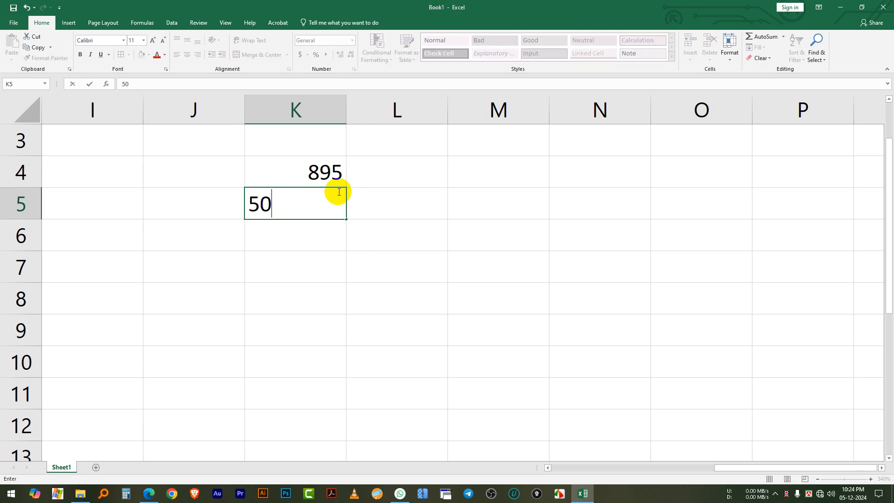
pyautogui.click(309, 231)
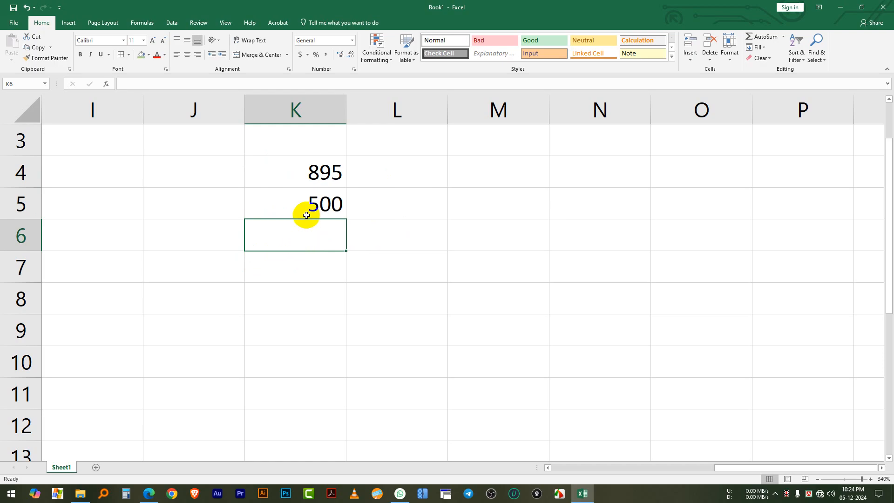
# Subtract K5 from K4 in cell K6 with the formula =K4-K5
pyautogui.write('=')
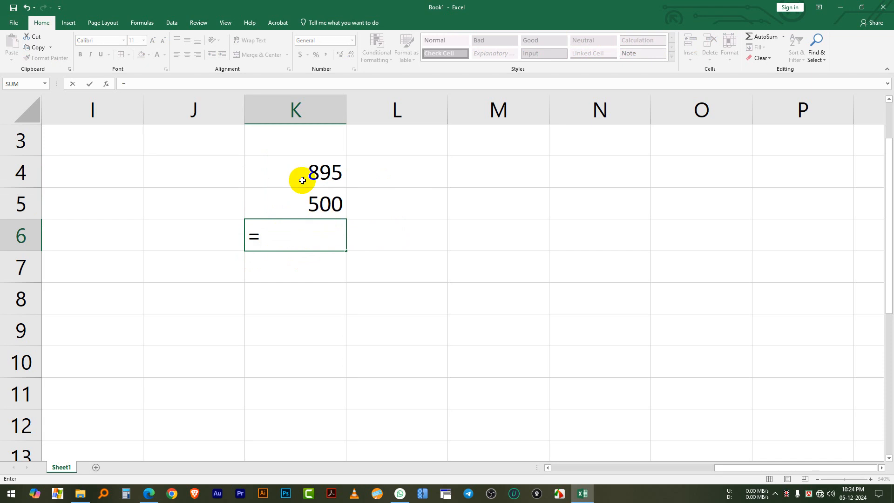
pyautogui.click(319, 173)
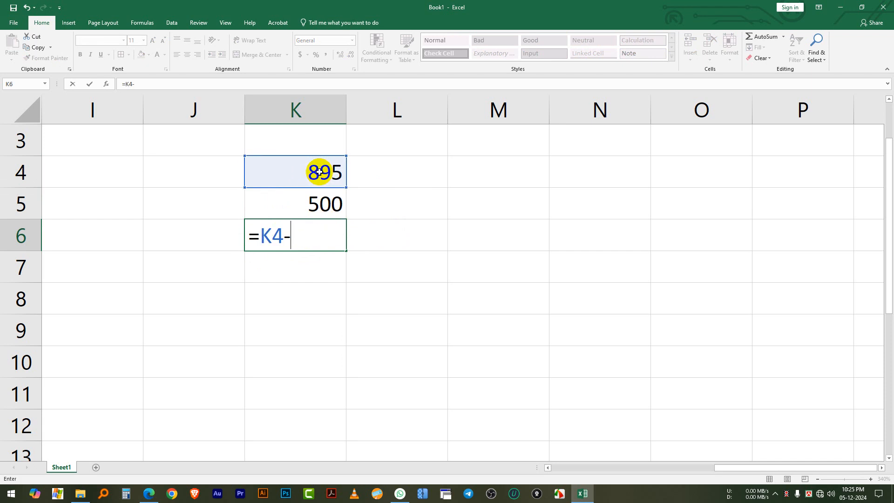
pyautogui.click(315, 200)
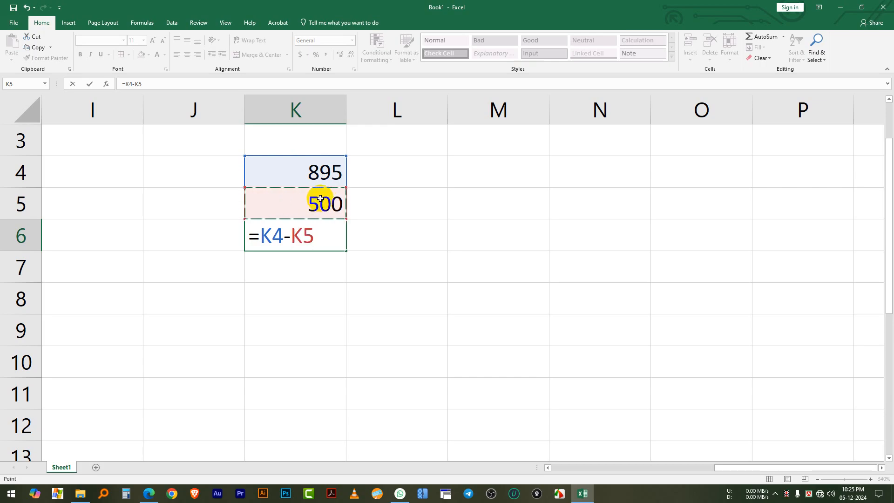
pyautogui.press('Return')
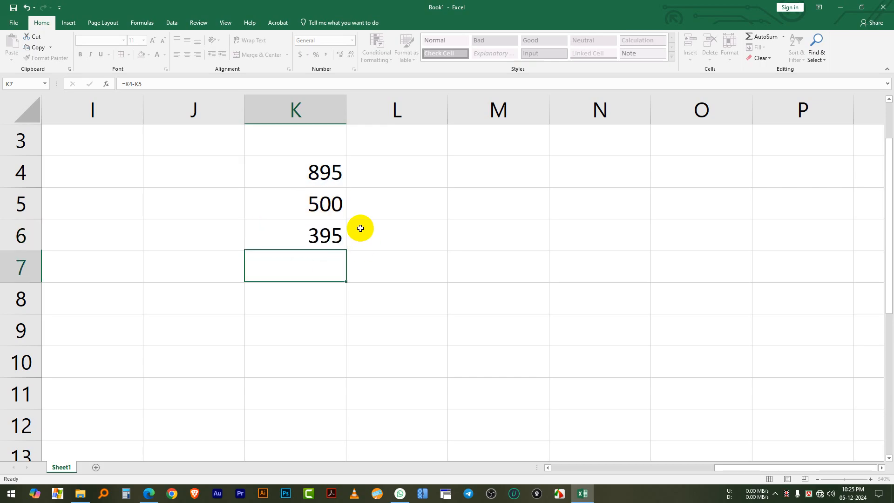
# Highlight the subtraction result in cell K6 with the green fill color
pyautogui.click(317, 229)
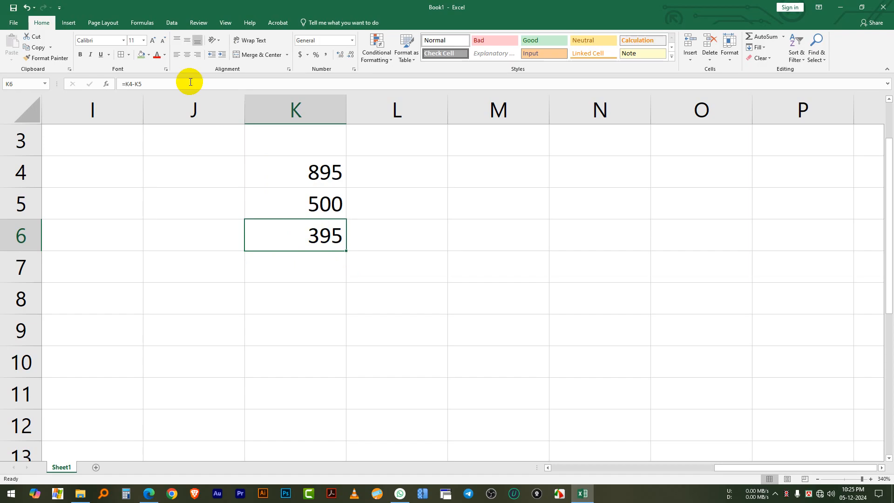
pyautogui.click(141, 54)
pyautogui.click(399, 268)
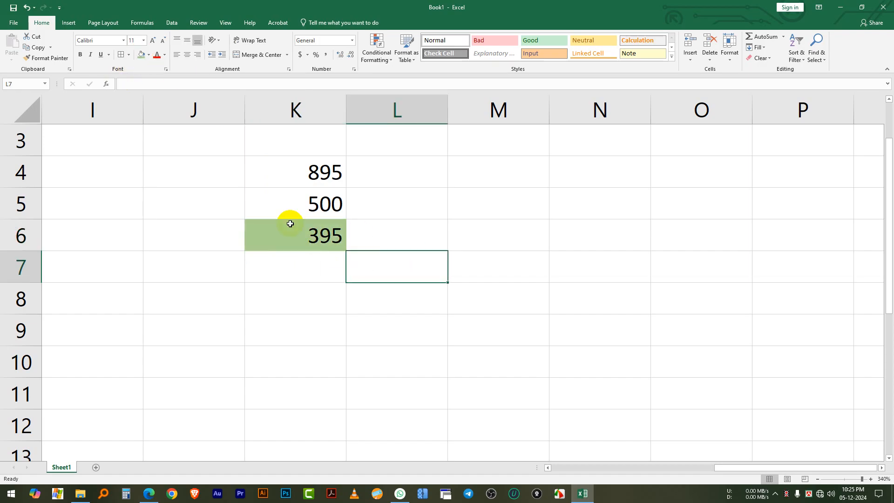
pyautogui.click(305, 237)
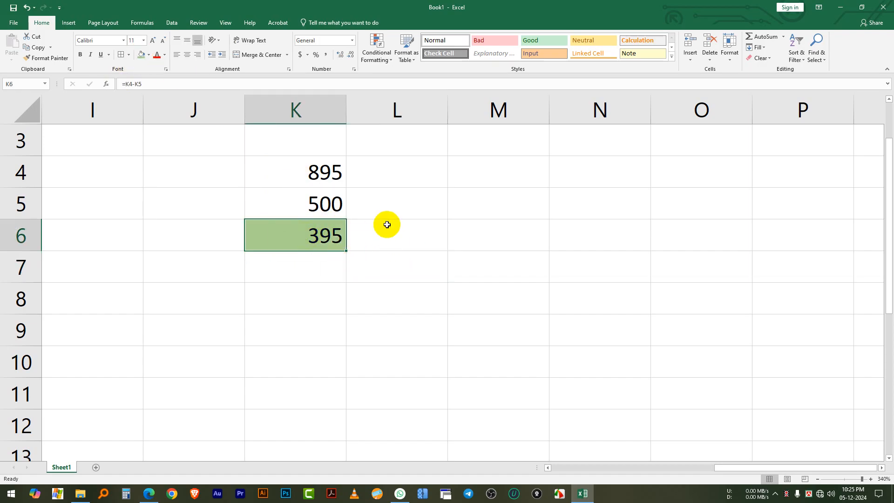
# Enter 89 in cell L4 and 55 in cell L5
pyautogui.click(388, 173)
pyautogui.write('89')
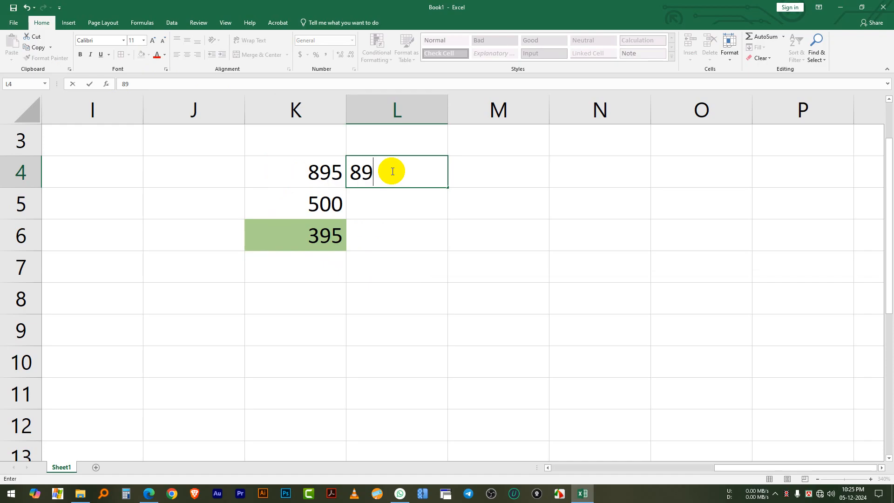
pyautogui.click(383, 196)
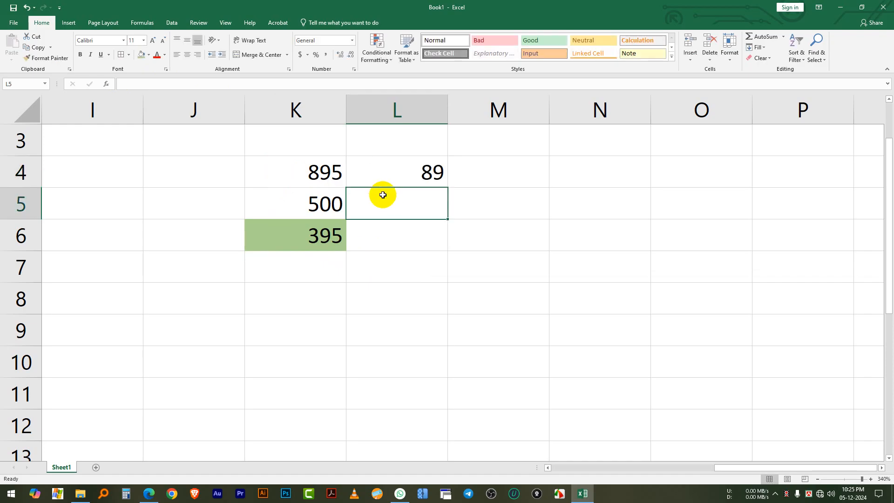
pyautogui.write('55')
pyautogui.click(393, 235)
# Copy the subtraction formula and fill from K6 across to L6 with the fill handle
pyautogui.click(338, 240)
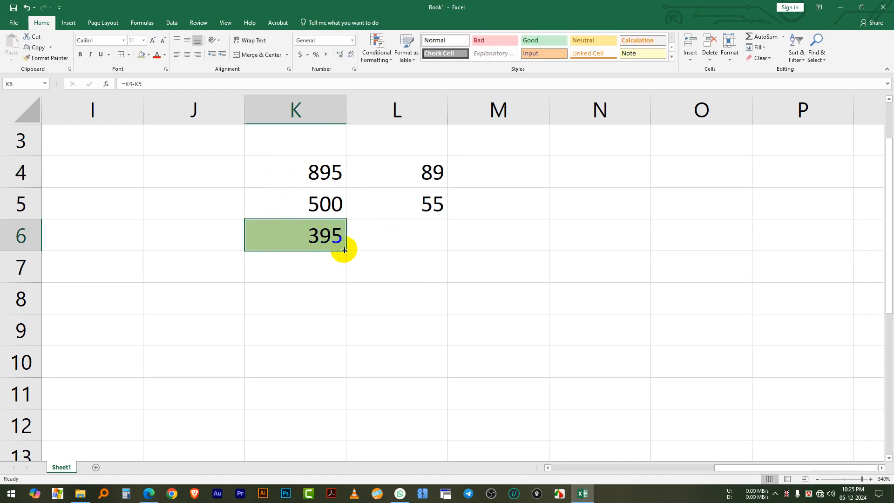
pyautogui.moveTo(346, 251); pyautogui.dragTo(425, 247)
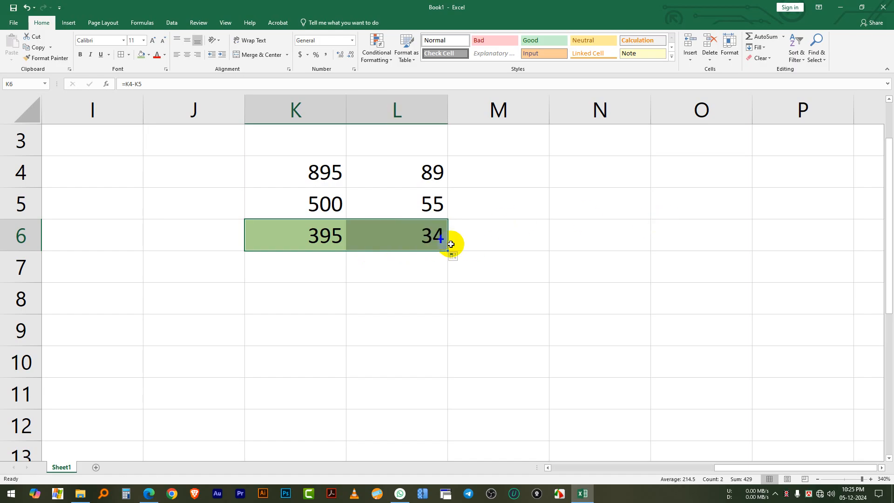
pyautogui.click(533, 263)
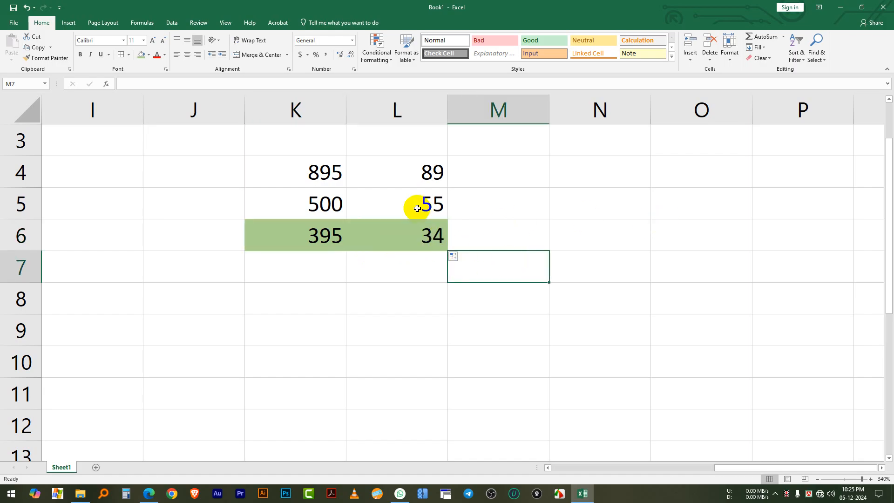
pyautogui.click(432, 235)
pyautogui.click(594, 242)
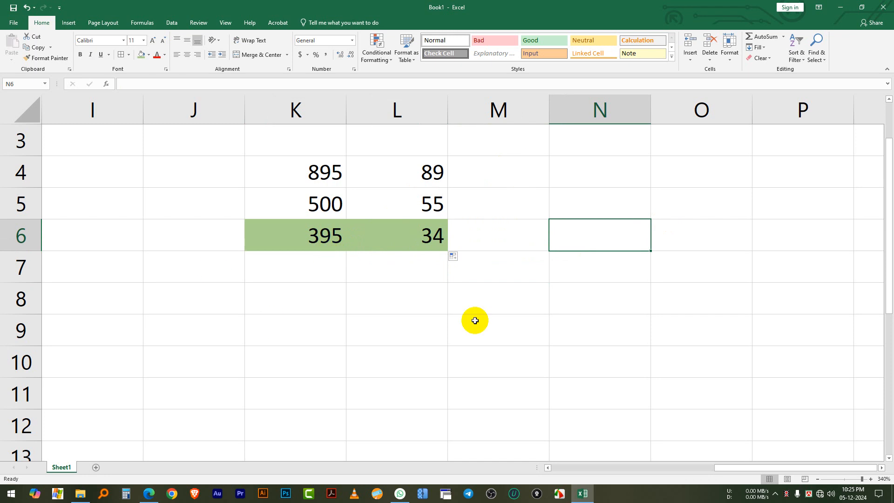
pyautogui.click(514, 315)
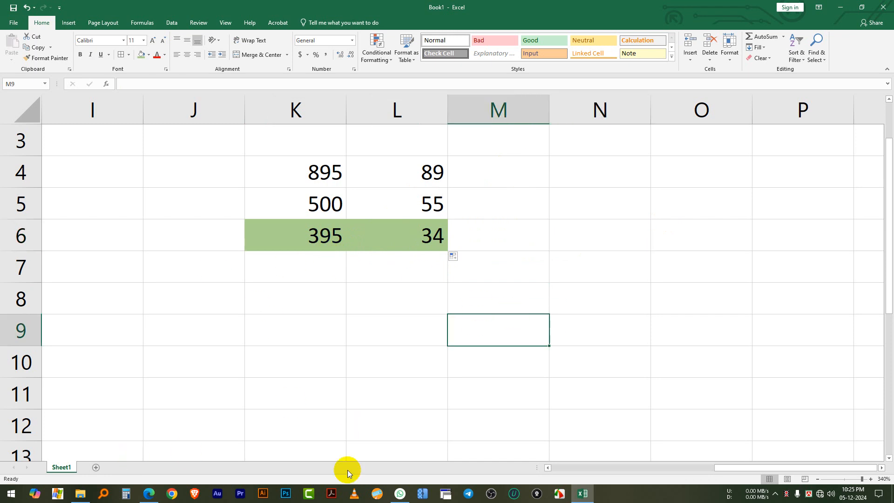
pyautogui.click(753, 468)
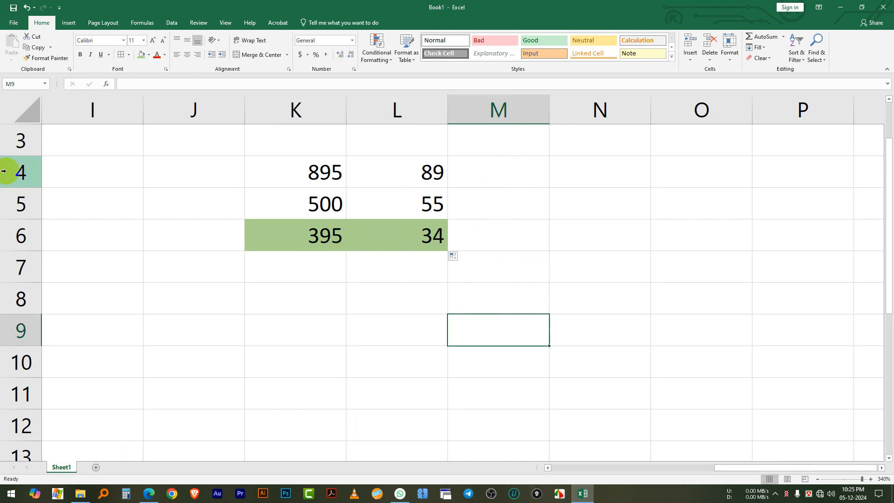
pyautogui.click(411, 343)
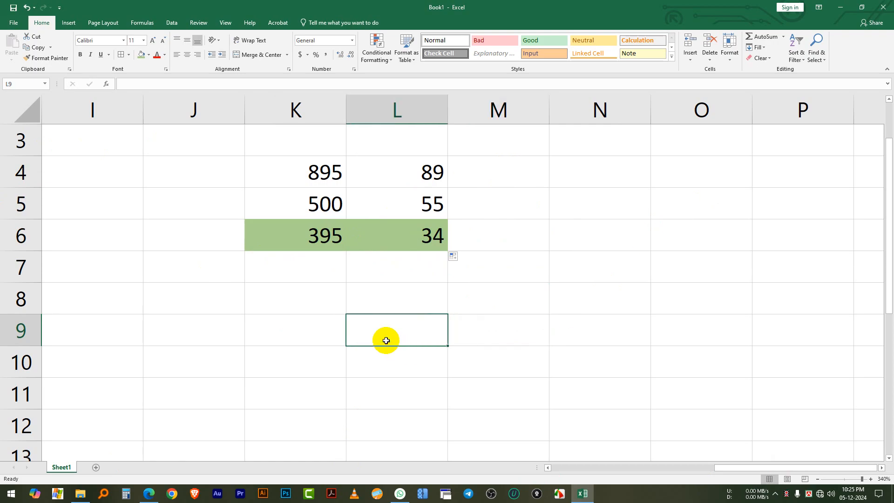
# Enter 56 in cell K9 and 88 in cell L9
pyautogui.click(293, 331)
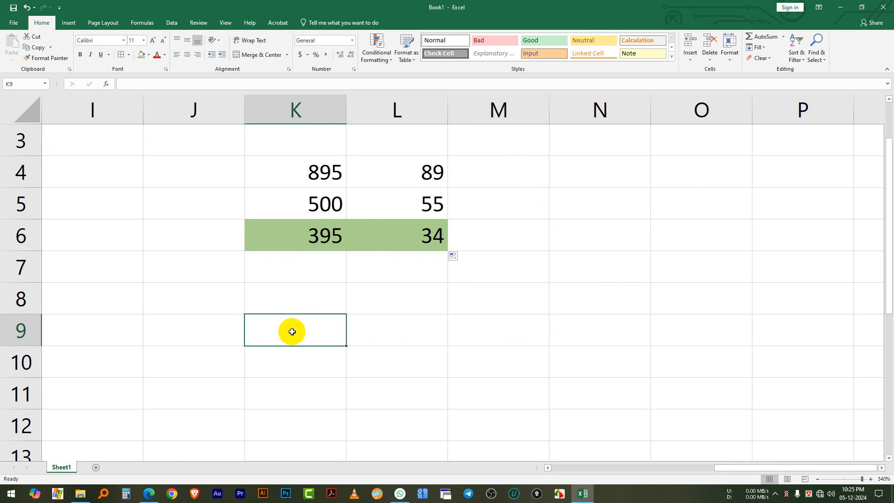
pyautogui.write('56')
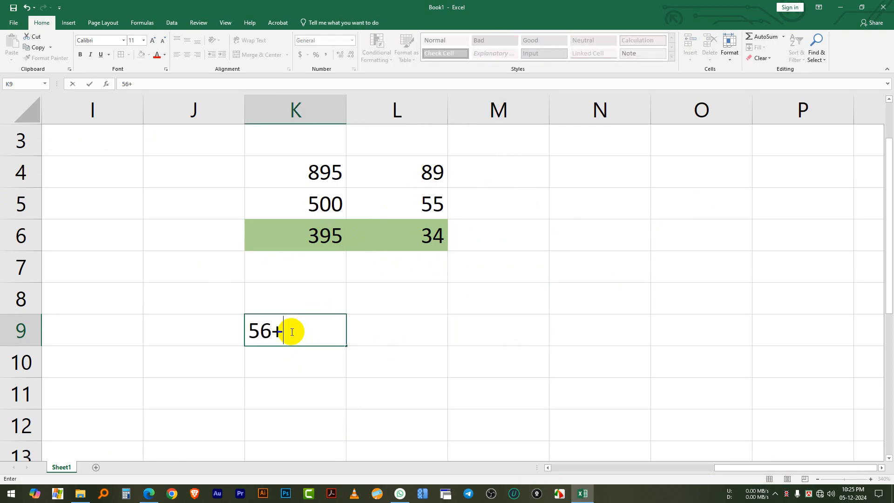
pyautogui.click(379, 333)
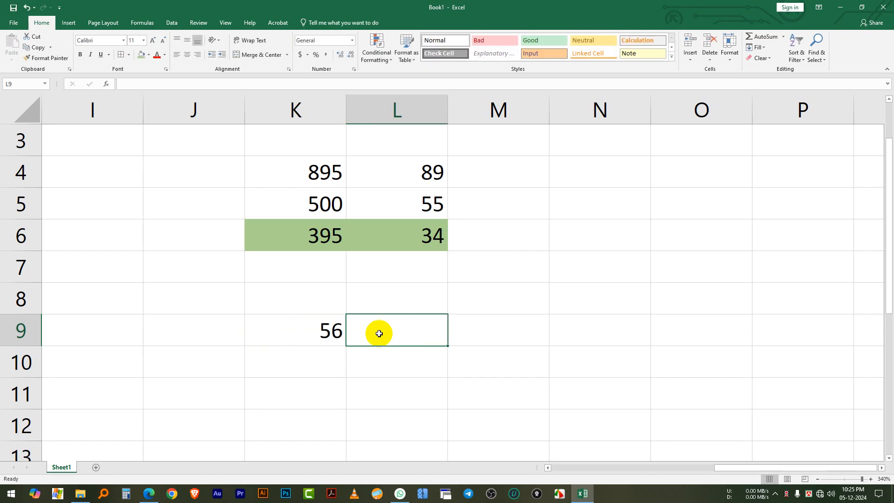
pyautogui.write('88')
pyautogui.click(482, 327)
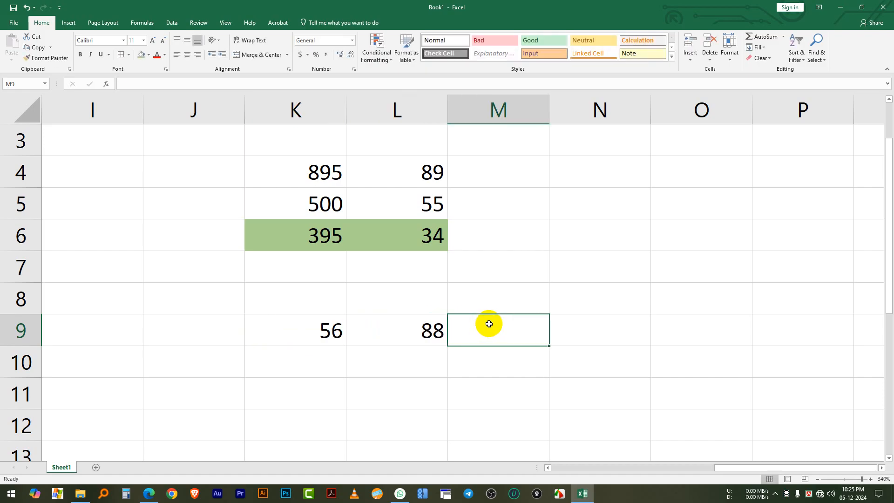
# Add the two numbers in row 9 in cell M9 with the formula =SUM(K9:L9)
pyautogui.moveTo(303, 335); pyautogui.dragTo(425, 340)
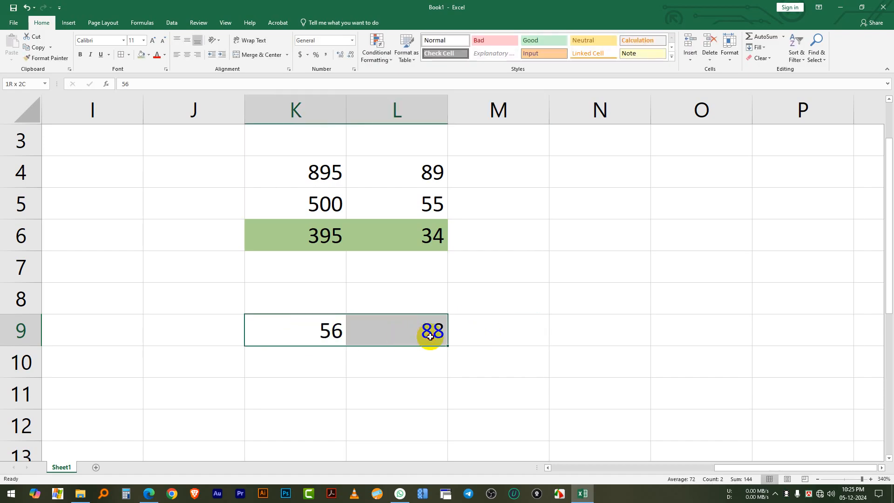
pyautogui.click(489, 339)
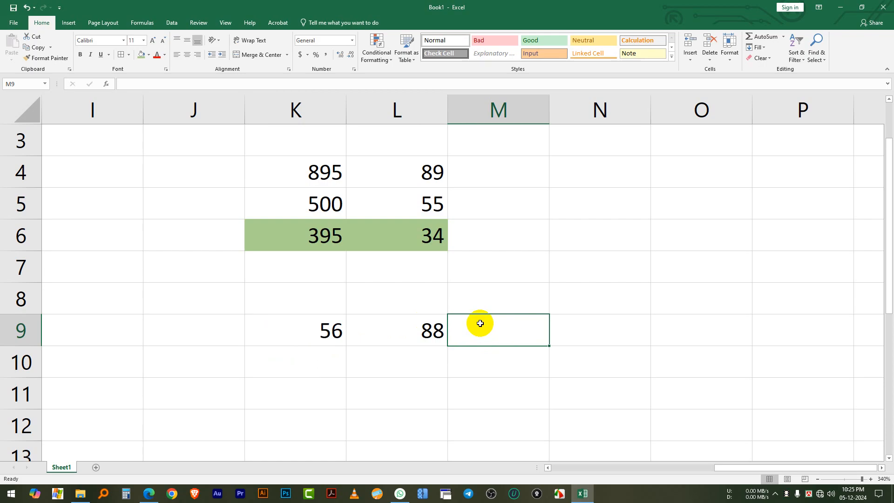
pyautogui.write('=su')
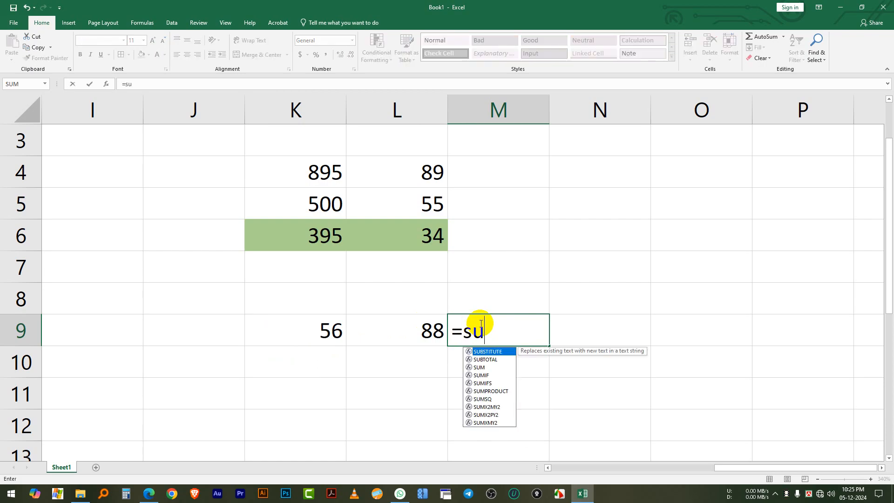
pyautogui.doubleClick(480, 367)
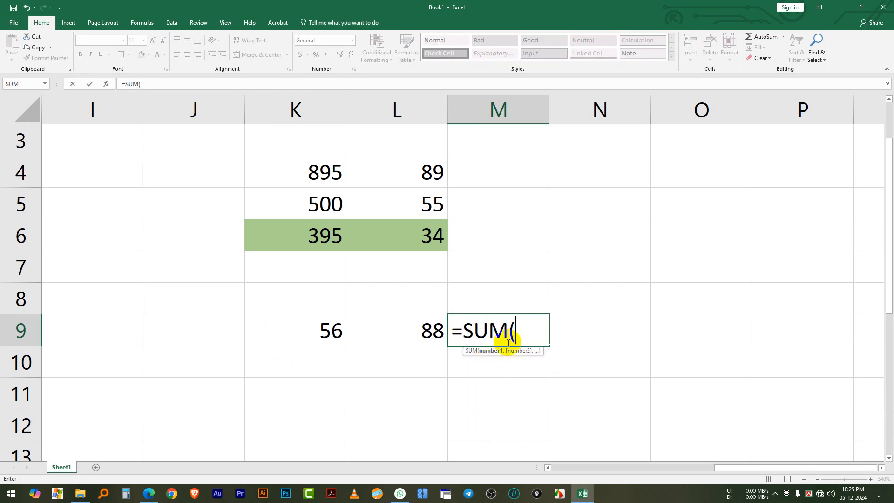
pyautogui.click(326, 322)
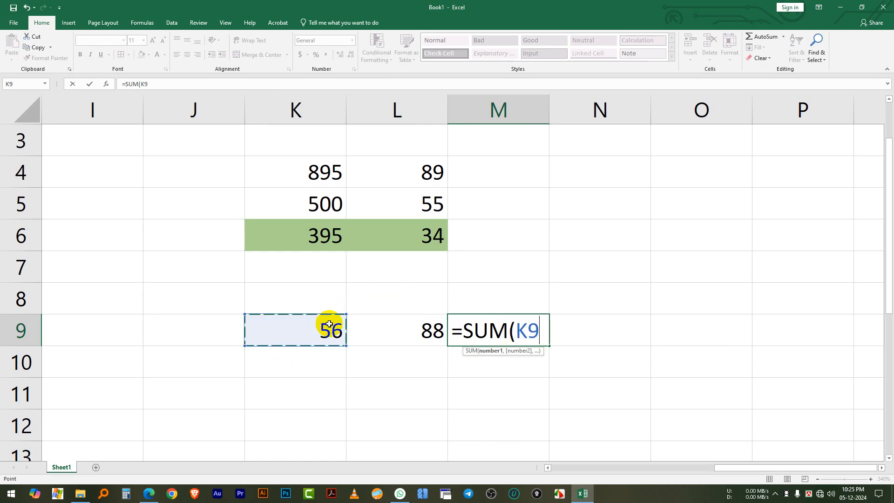
pyautogui.moveTo(333, 326); pyautogui.dragTo(409, 331)
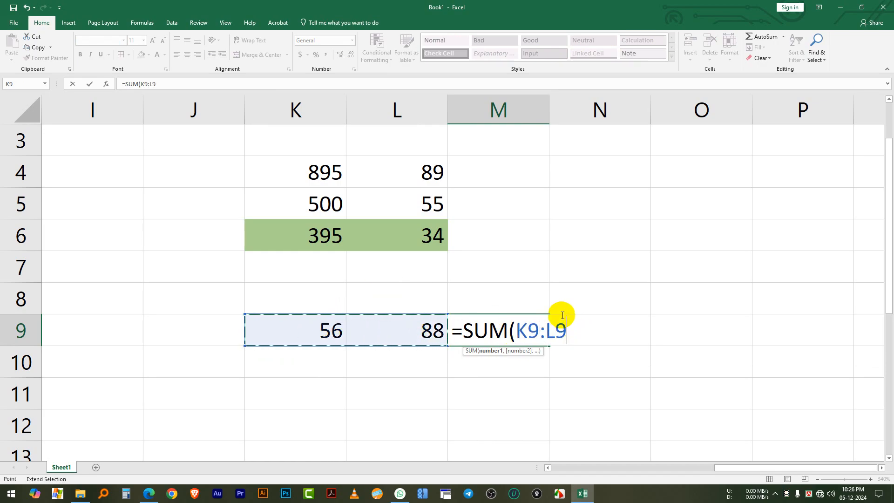
pyautogui.write(')')
pyautogui.press('Return')
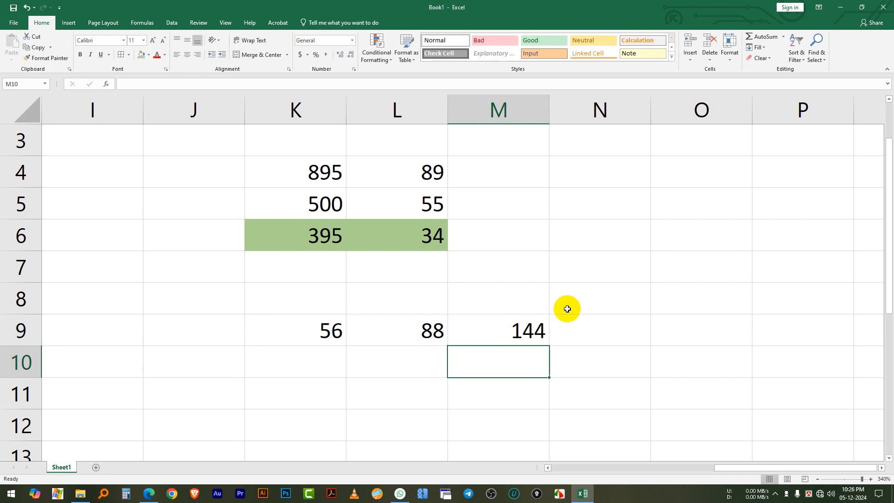
pyautogui.click(509, 326)
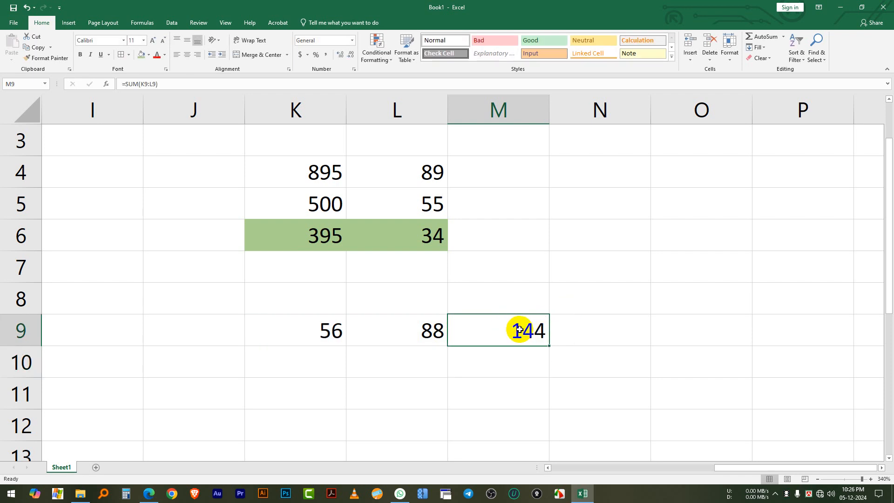
# Enter 12 and 25 in cells K10 and L10, and 44 and 56 in cells K11 and L11
pyautogui.scroll(-1, 519, 330)
pyautogui.click(312, 262)
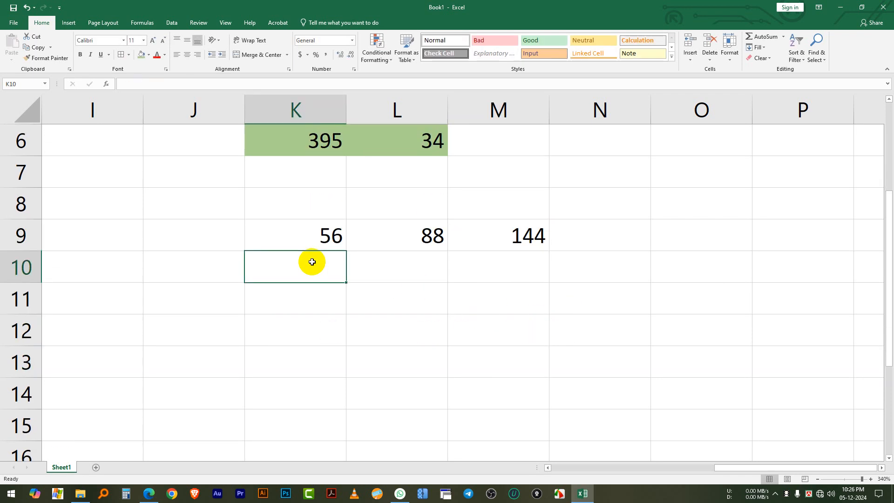
pyautogui.write('12')
pyautogui.click(400, 273)
pyautogui.write('25')
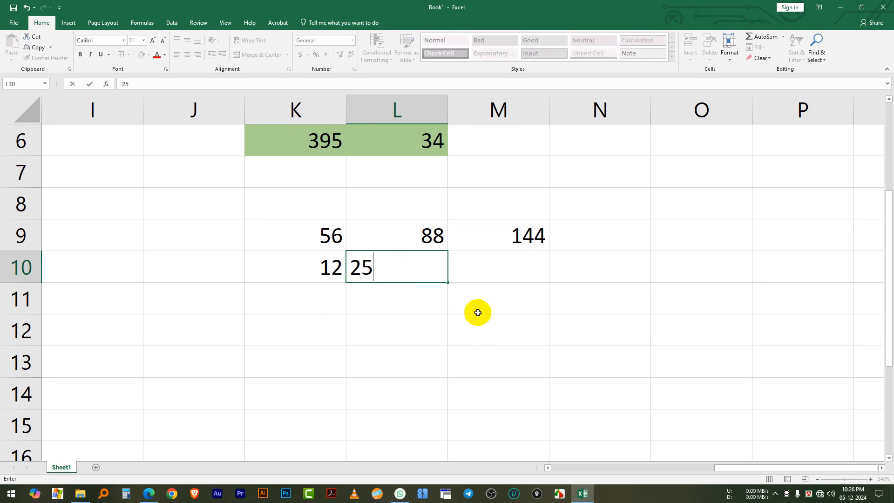
pyautogui.click(304, 300)
pyautogui.write('44')
pyautogui.click(381, 301)
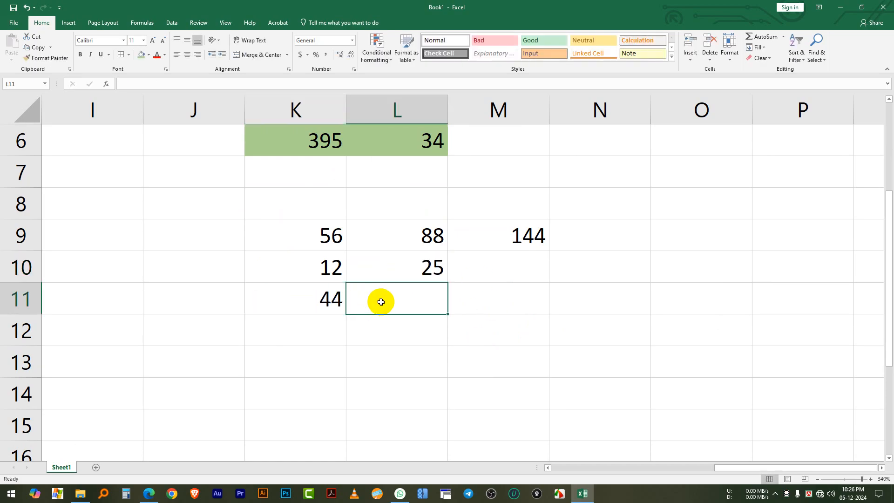
pyautogui.write('56')
pyautogui.click(423, 324)
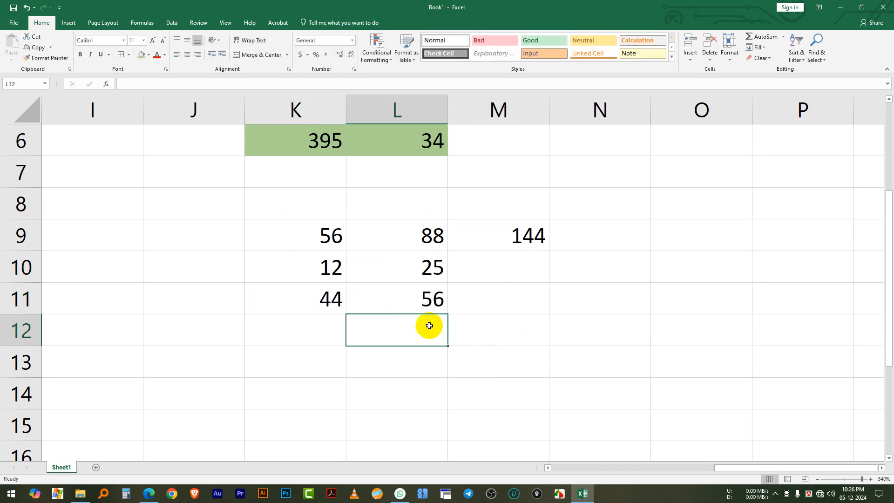
# Fill the SUM formula from M9 down to M11 and check the copied formulas in M10 and M11
pyautogui.click(414, 270)
pyautogui.click(523, 236)
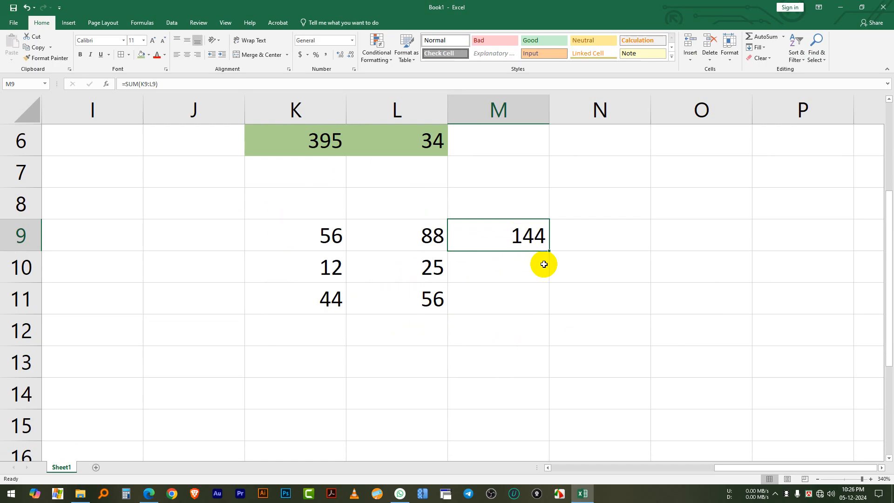
pyautogui.moveTo(548, 250); pyautogui.dragTo(540, 302)
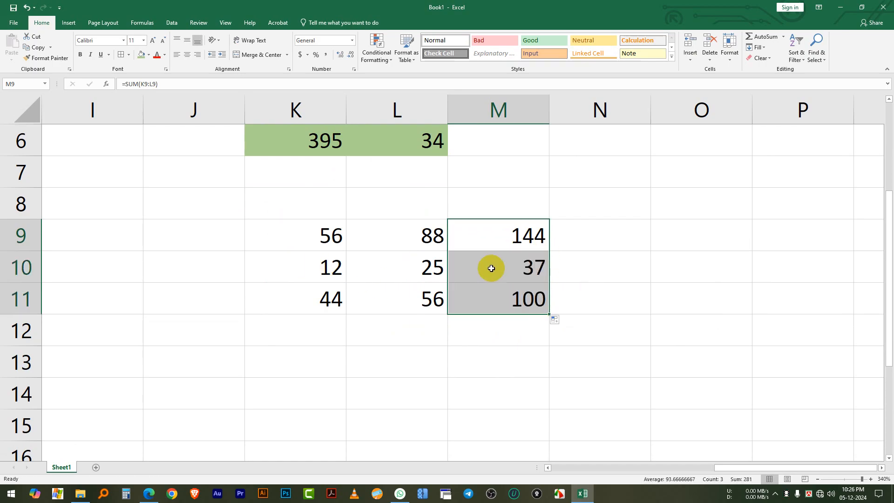
pyautogui.click(526, 268)
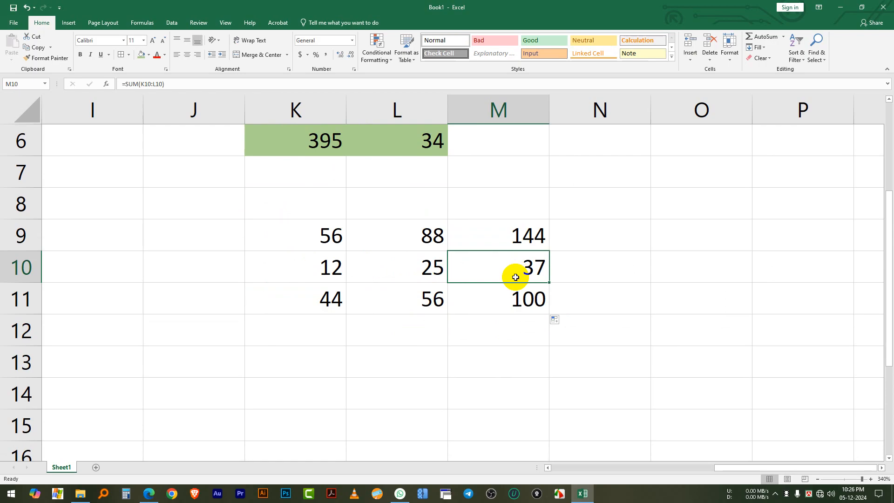
pyautogui.click(505, 299)
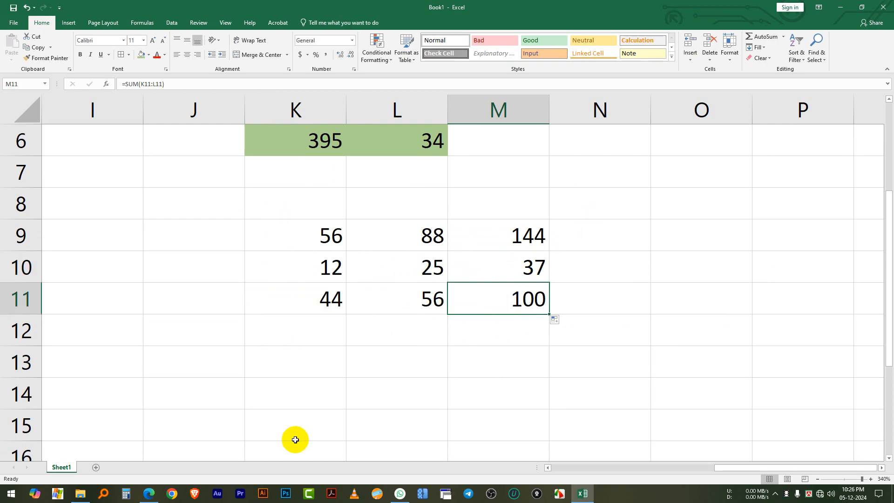
# Enter 88 in cell N4 and 60 in cell O4 for a horizontal subtraction example
pyautogui.scroll(2, 438, 249)
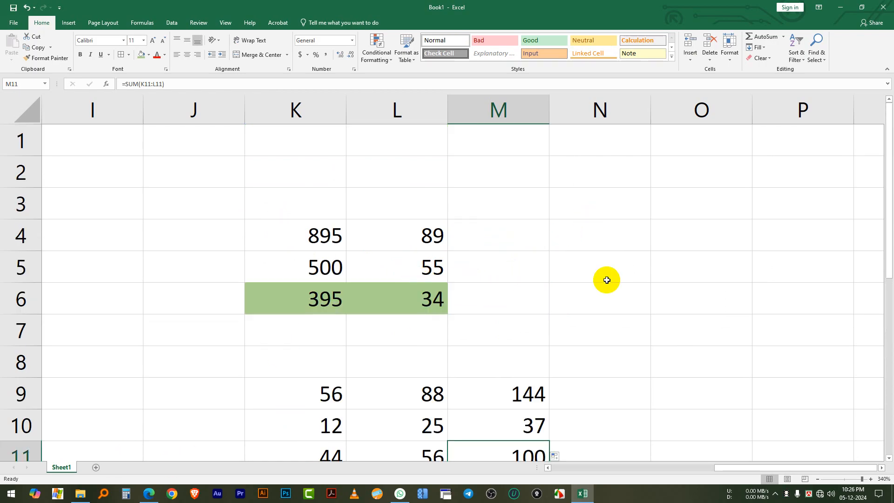
pyautogui.click(882, 468)
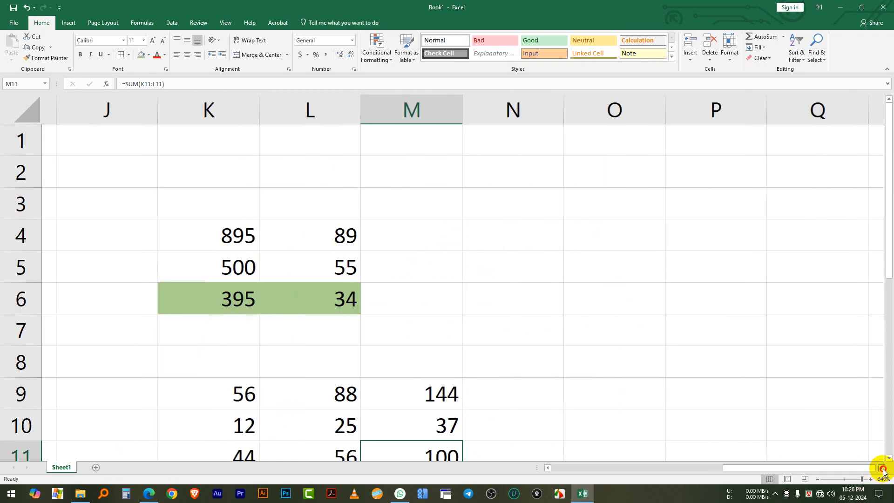
pyautogui.doubleClick(882, 467)
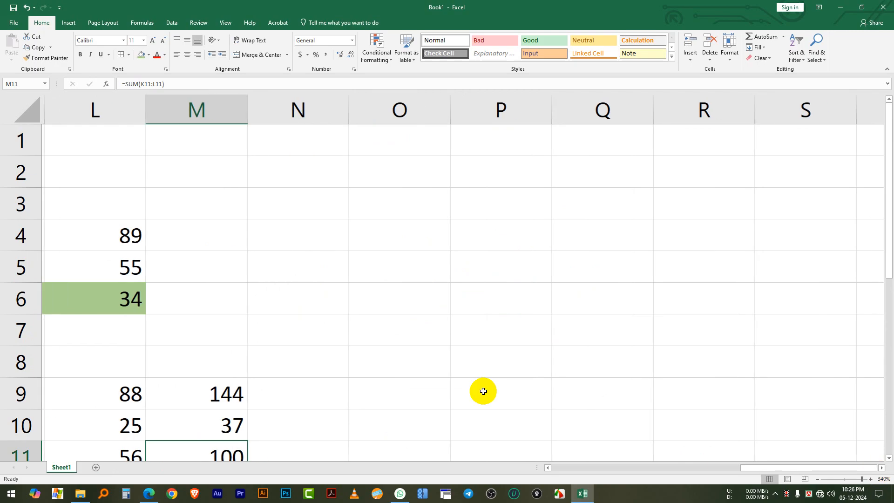
pyautogui.click(818, 480)
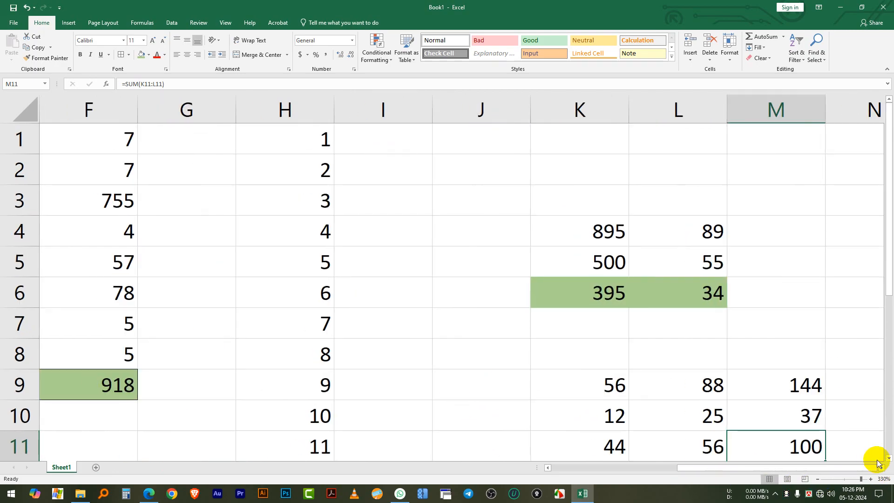
pyautogui.moveTo(885, 471); pyautogui.dragTo(873, 471)
pyautogui.click(400, 241)
pyautogui.write('8')
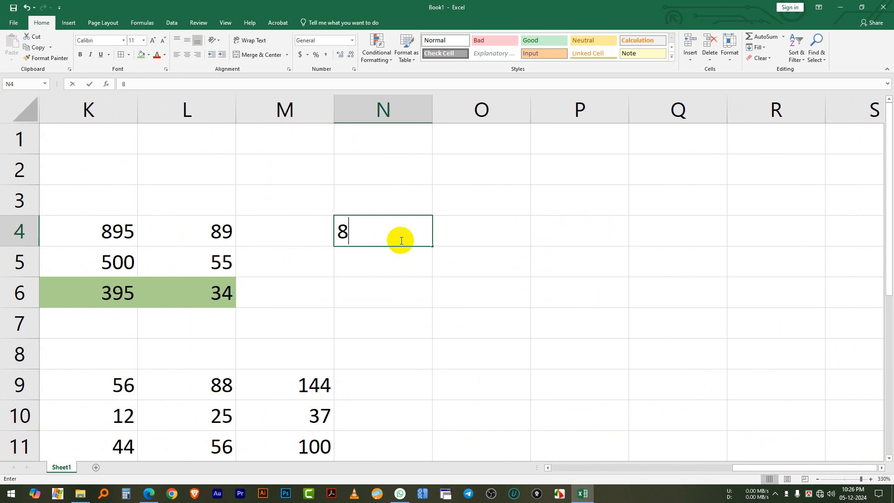
pyautogui.write('8')
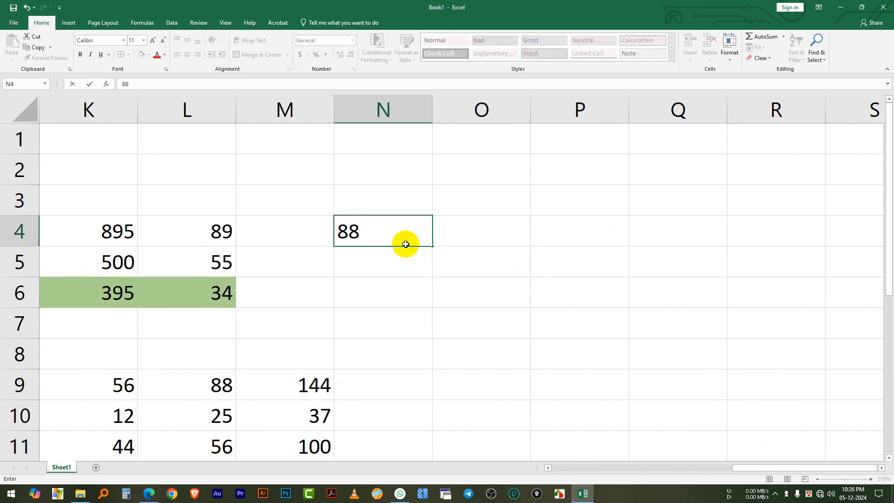
pyautogui.click(461, 233)
pyautogui.write('6')
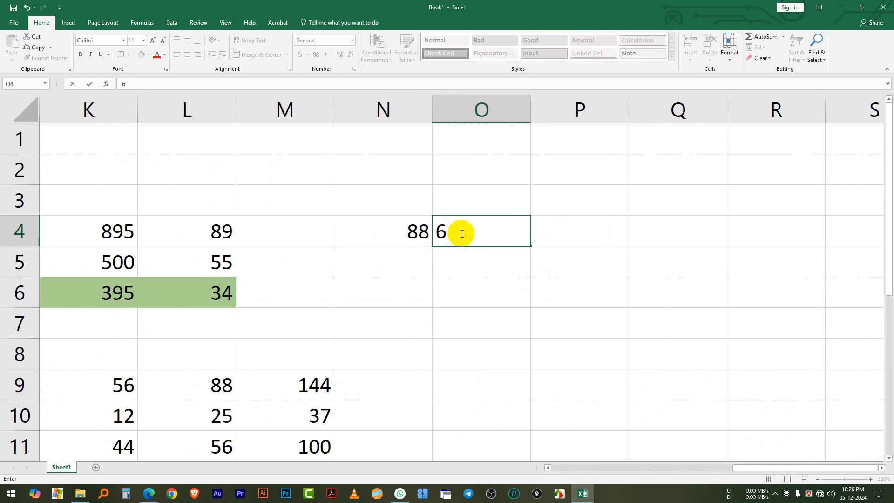
pyautogui.write('0')
pyautogui.click(571, 229)
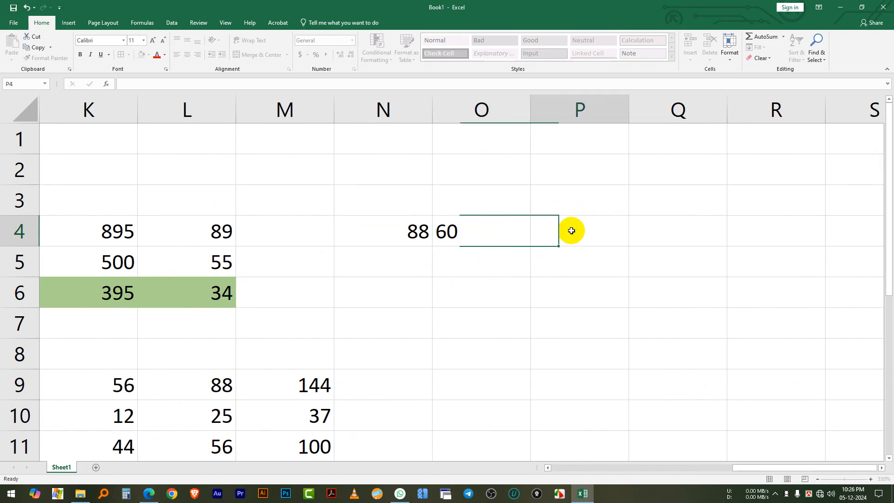
pyautogui.click(512, 230)
# Subtract the second number from the first in row 4 with the formula =N4-O4 in cell P4
pyautogui.click(602, 230)
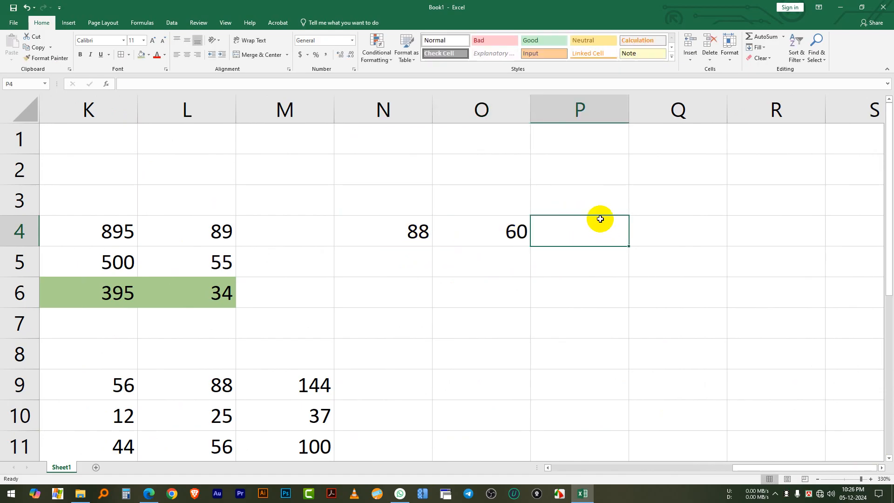
pyautogui.write('=')
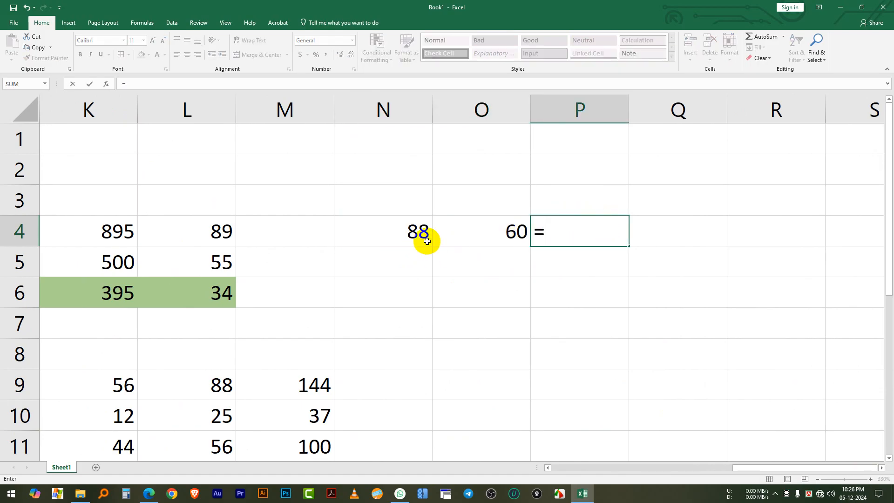
pyautogui.click(401, 222)
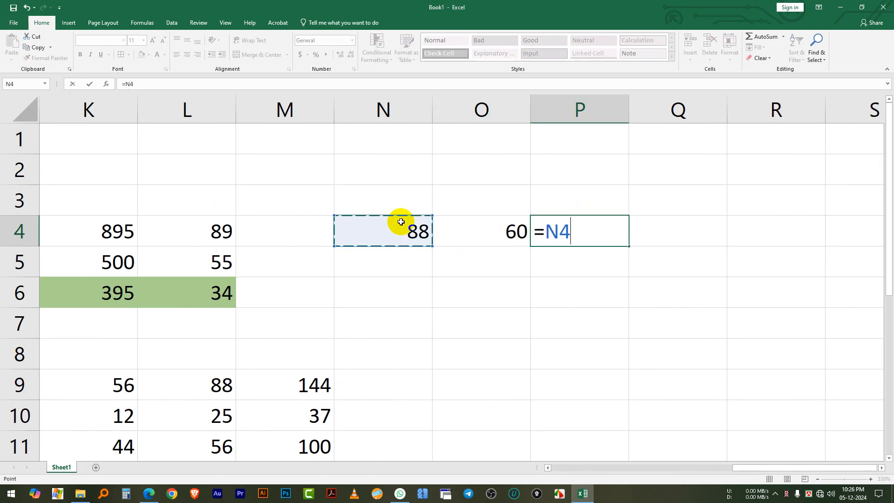
pyautogui.click(505, 234)
pyautogui.press('Return')
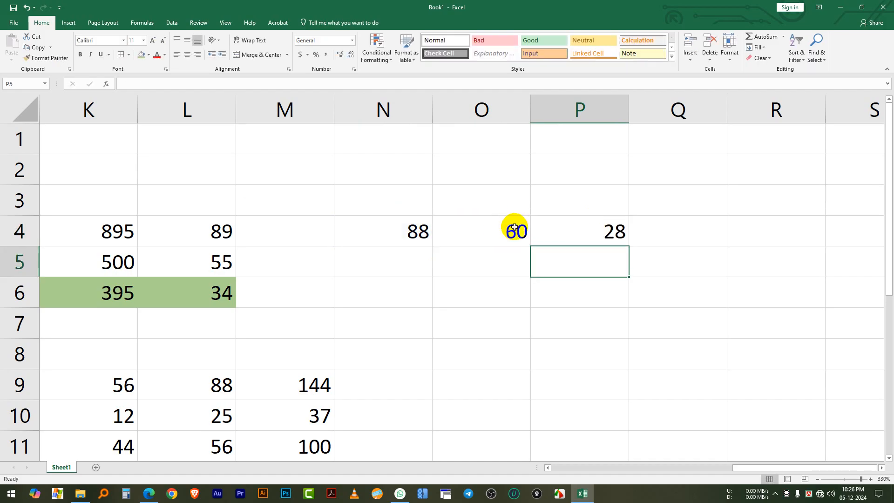
# Enter 8 in cell O9 and 5 in cell P9 for a horizontal multiplication example
pyautogui.scroll(-1, 512, 256)
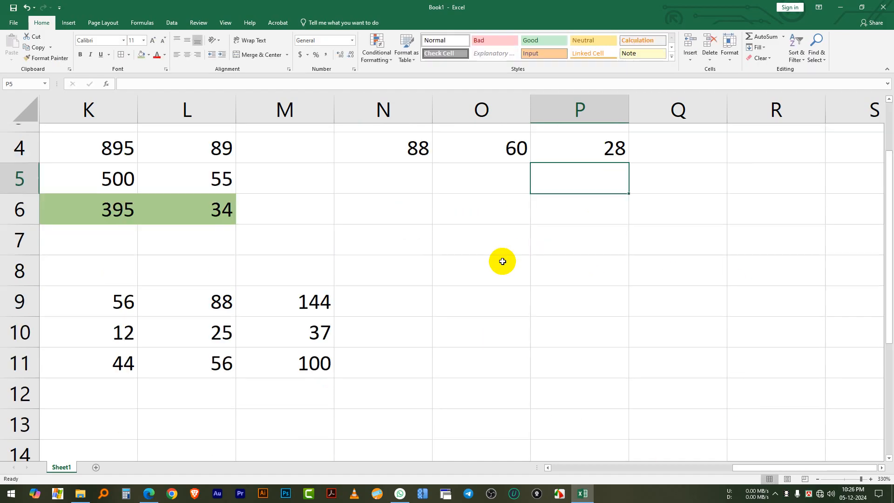
pyautogui.scroll(-1, 499, 261)
pyautogui.click(459, 208)
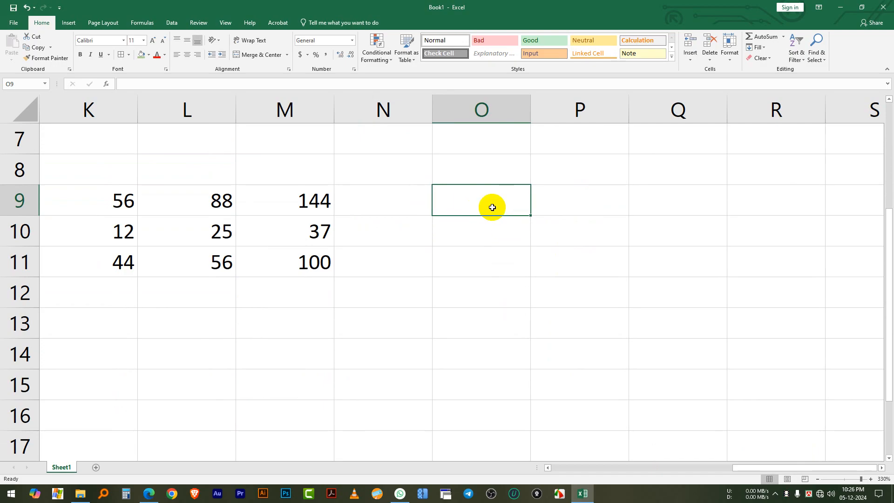
pyautogui.write('8')
pyautogui.click(572, 193)
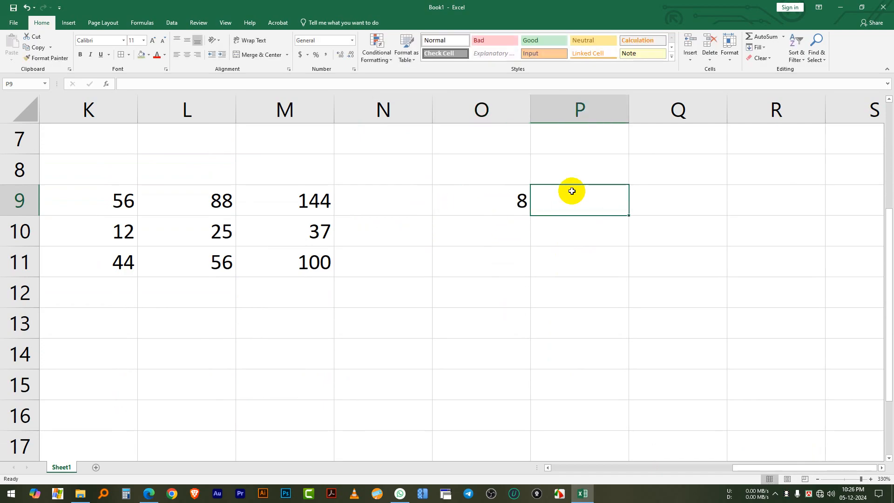
pyautogui.write('5')
pyautogui.click(664, 193)
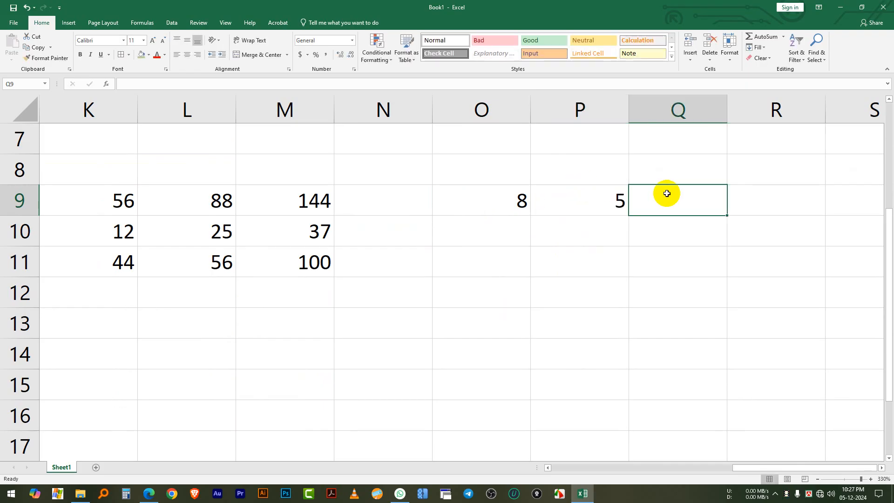
# Multiply the two numbers in row 9 with the formula =O9*P9 in cell Q9
pyautogui.click(513, 201)
pyautogui.click(581, 201)
pyautogui.click(663, 199)
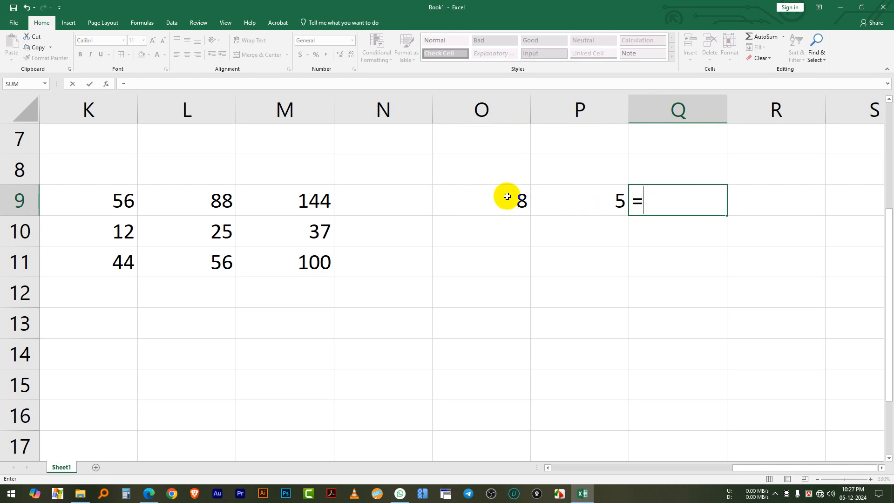
pyautogui.click(507, 196)
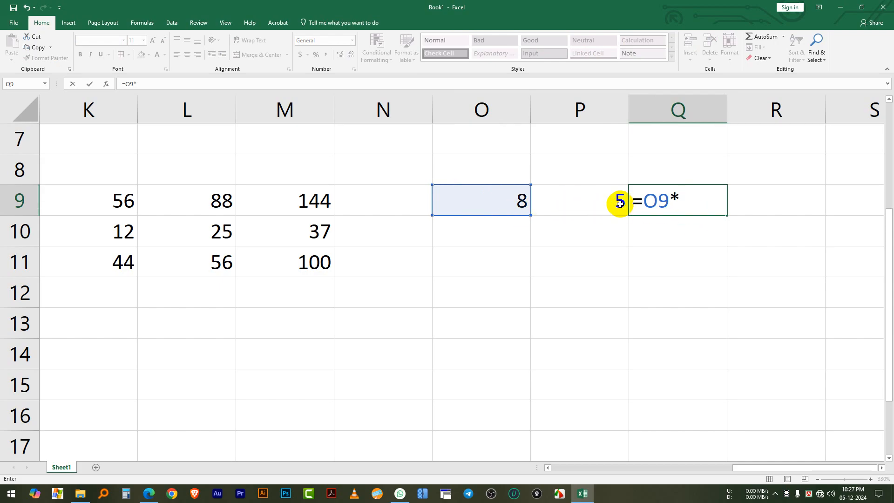
pyautogui.click(599, 192)
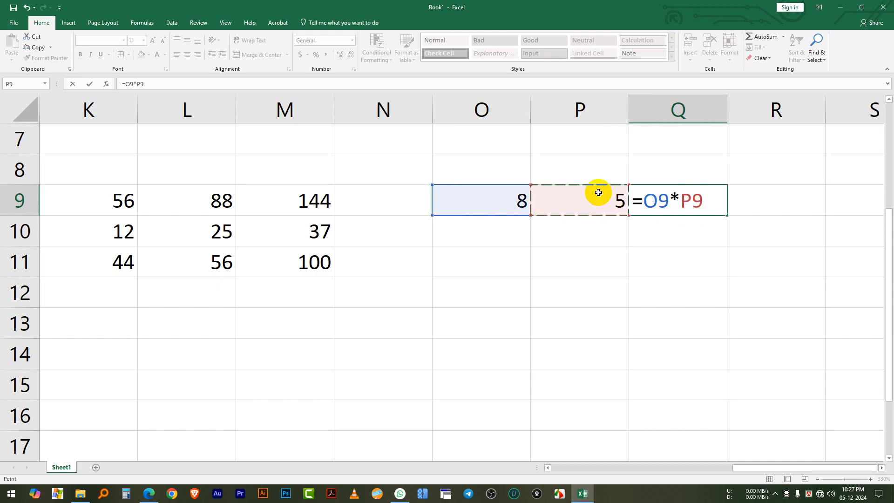
pyautogui.press('Return')
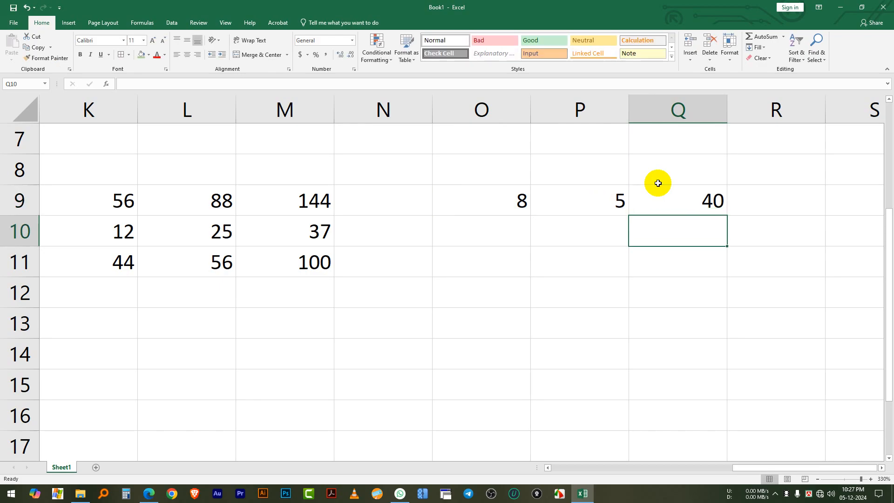
pyautogui.click(684, 193)
# Enter 23 in cell O10 and 5 in cell P10 as a second pair of numbers to multiply
pyautogui.click(526, 224)
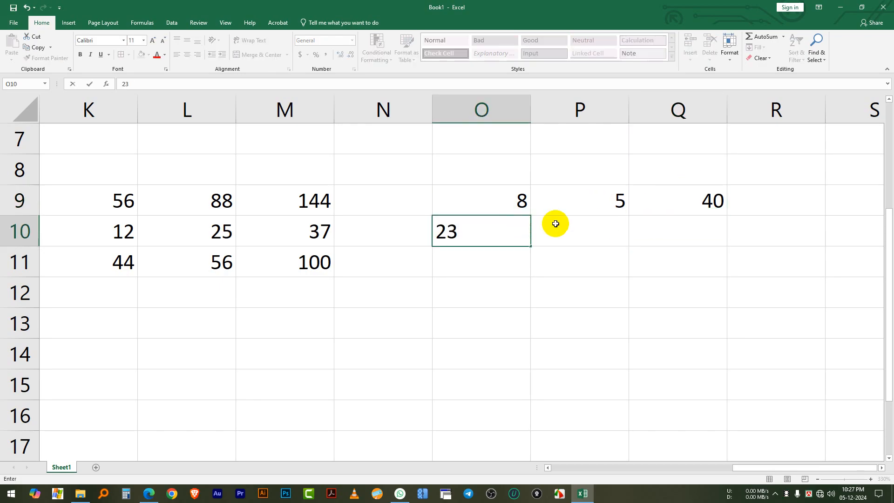
pyautogui.click(562, 236)
pyautogui.write('5')
pyautogui.click(652, 235)
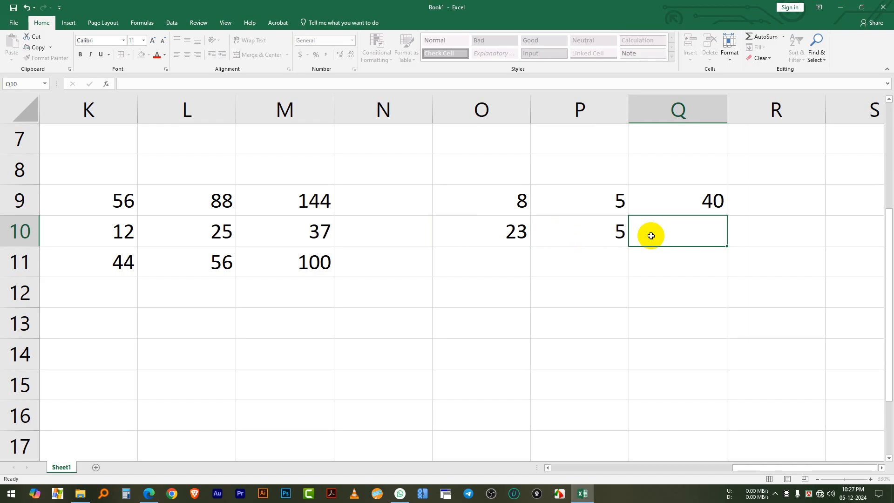
# Fill the multiplication formula from Q9 down to Q10 and check the copied formula
pyautogui.click(692, 201)
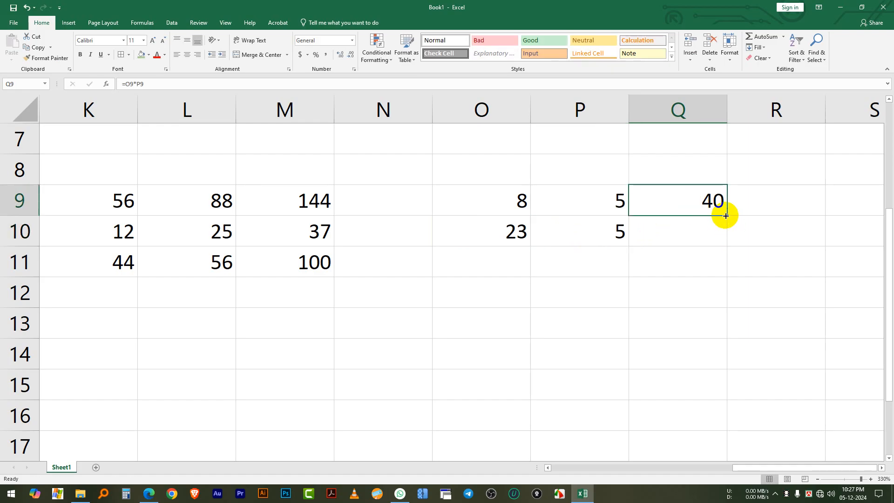
pyautogui.moveTo(726, 216); pyautogui.dragTo(723, 238)
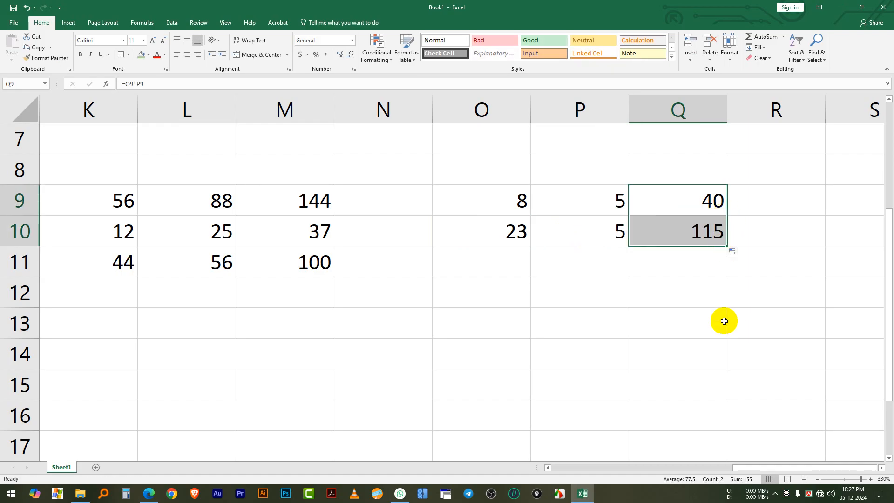
pyautogui.click(589, 234)
pyautogui.click(660, 232)
pyautogui.click(641, 266)
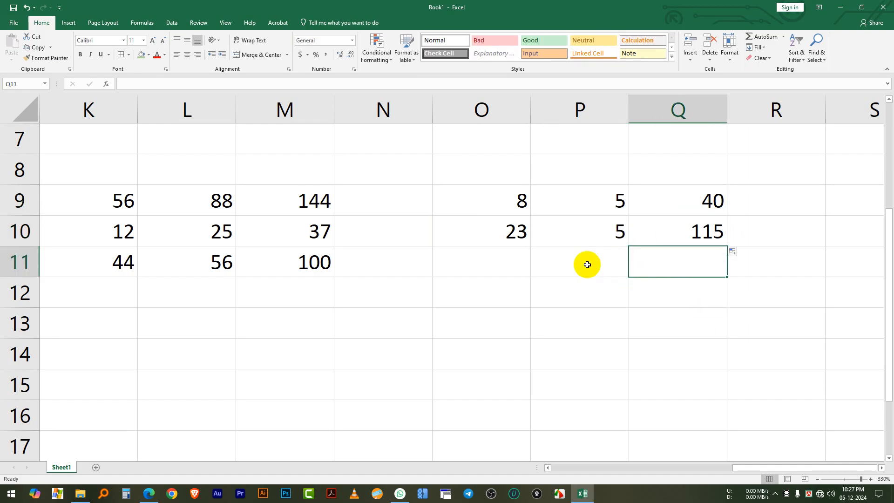
# Enter 5 in cell O12 and 9 in cell O13 for a vertical multiplication example
pyautogui.scroll(-1, 489, 280)
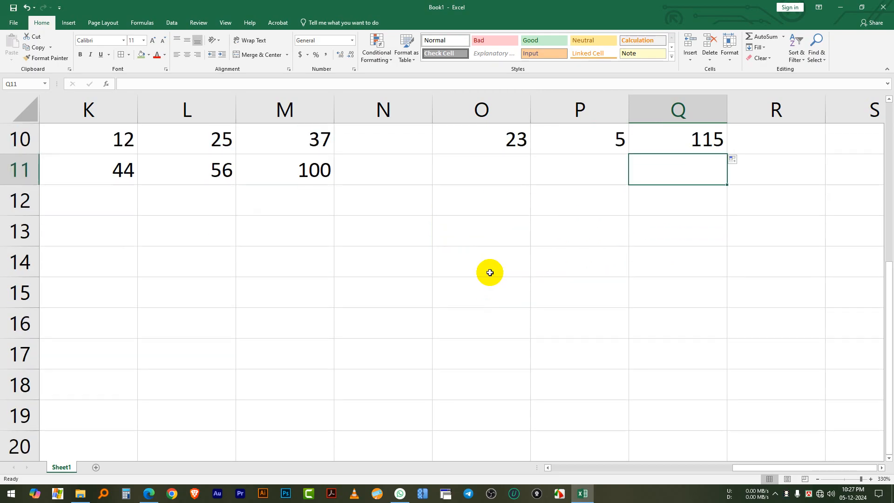
pyautogui.scroll(1, 496, 251)
pyautogui.scroll(-1, 504, 311)
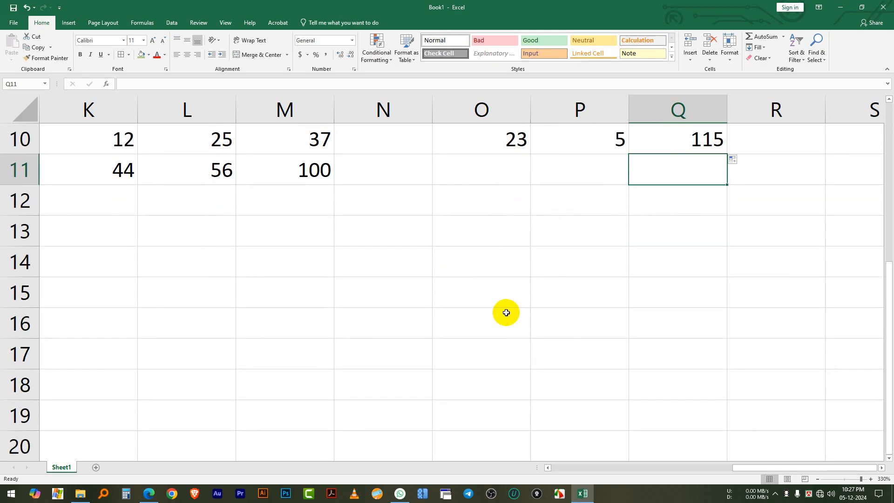
pyautogui.scroll(1, 507, 314)
pyautogui.click(473, 300)
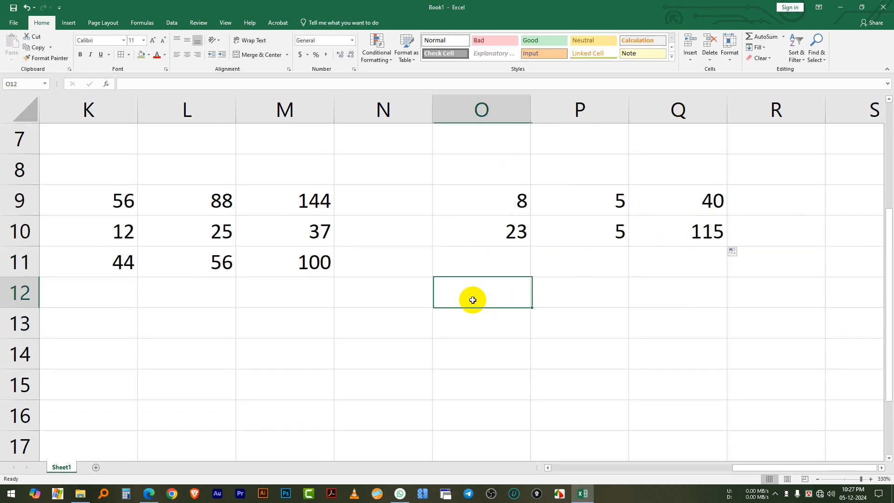
pyautogui.write('5')
pyautogui.press('Return')
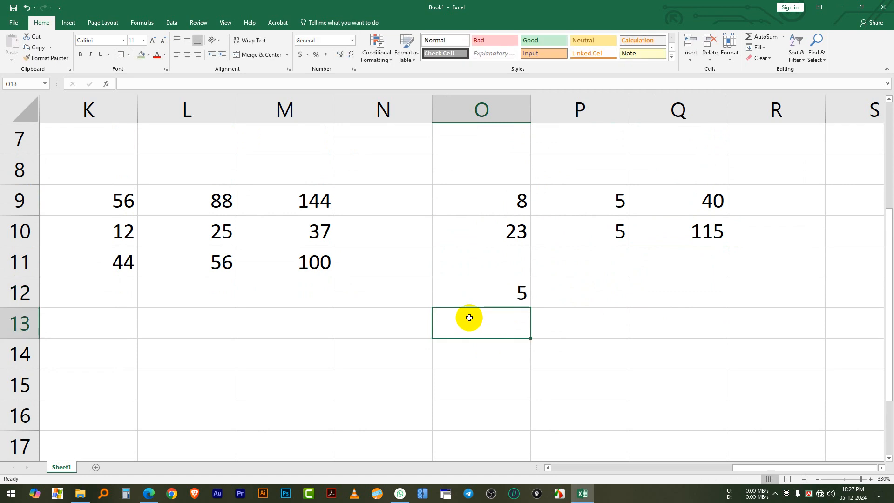
pyautogui.write('9')
pyautogui.press('Return')
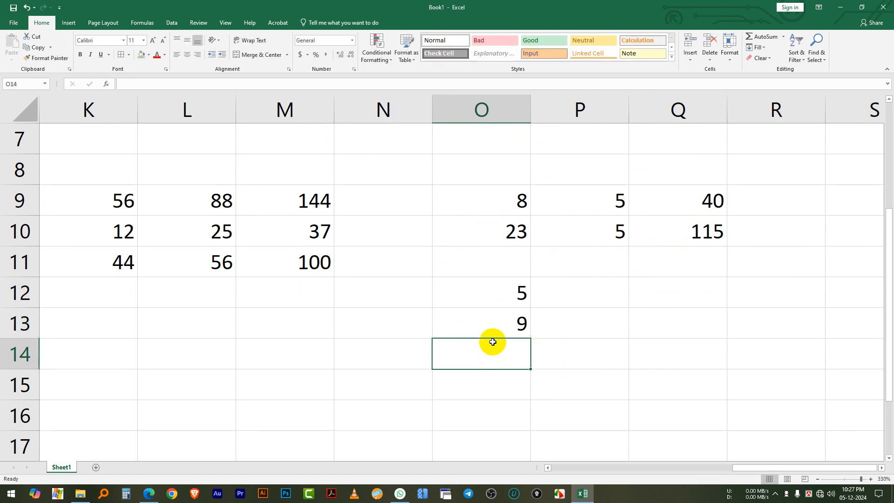
# Multiply the two stacked numbers with the formula =O12*O13 in cell O14 and check the resulting formula
pyautogui.write('=')
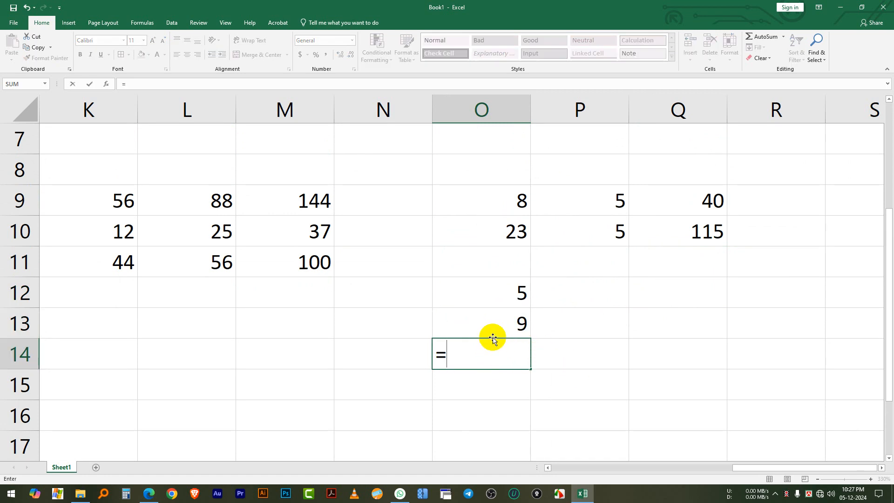
pyautogui.click(481, 290)
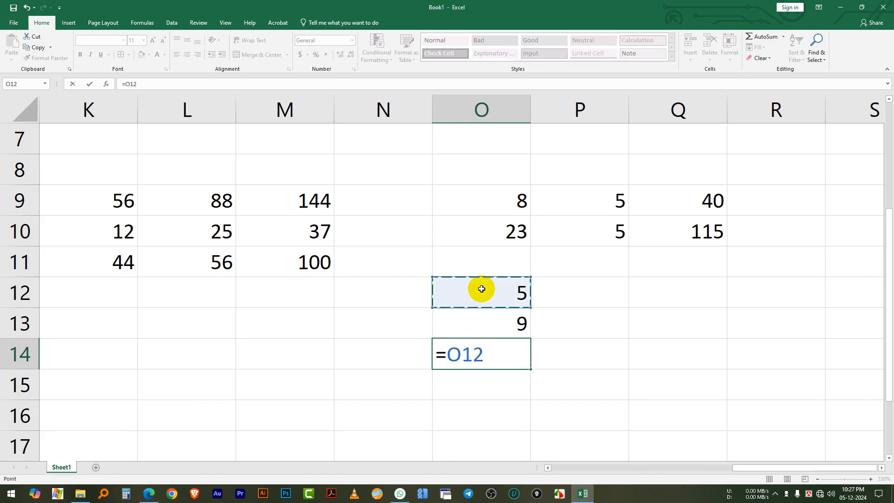
pyautogui.click(504, 320)
pyautogui.press('Return')
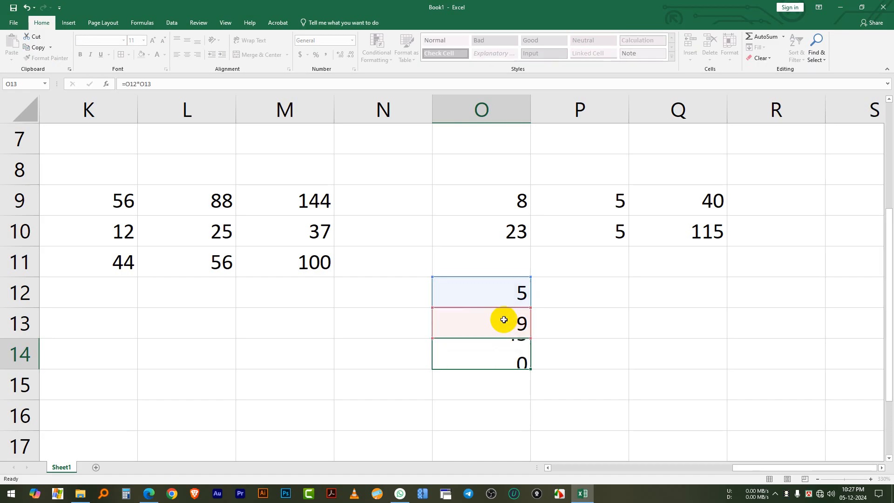
pyautogui.click(515, 354)
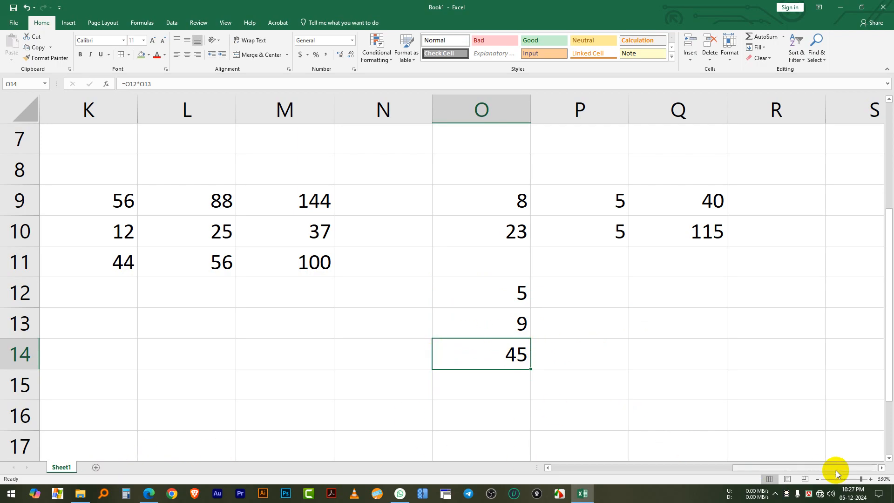
# Enter 88 in cell S9 and 6 in cell S10 for a vertical division example
pyautogui.click(881, 467)
pyautogui.click(881, 469)
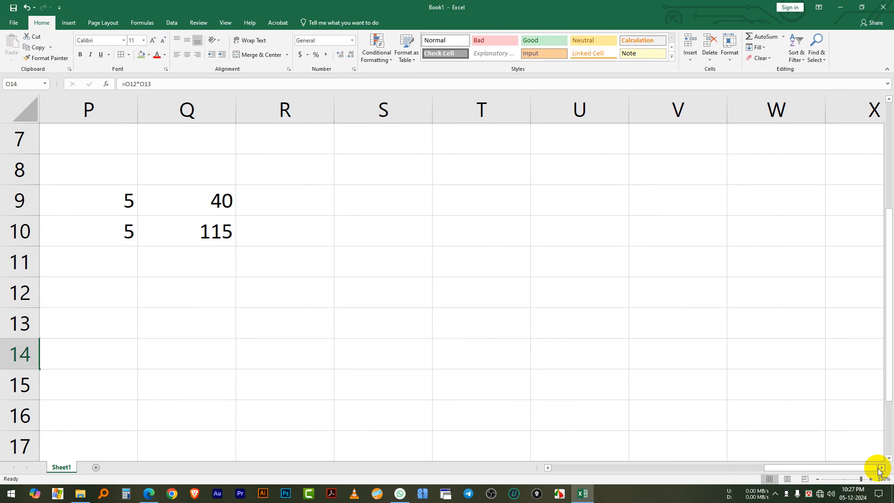
pyautogui.click(881, 469)
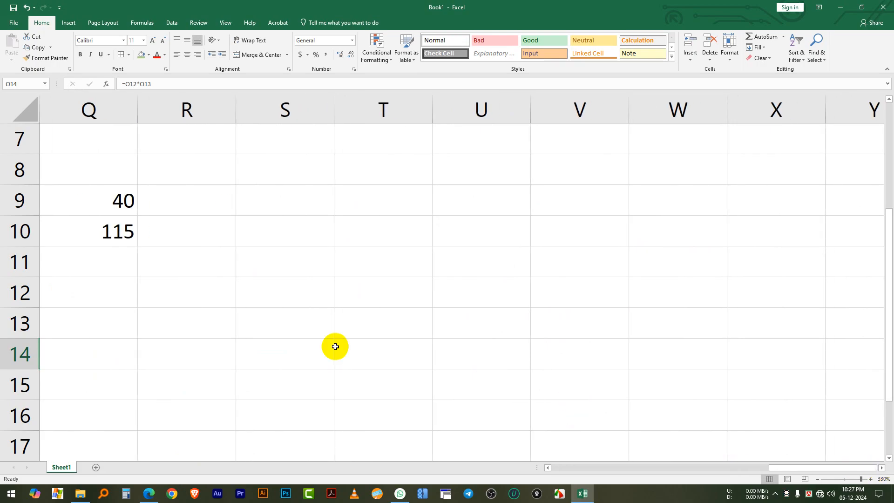
pyautogui.click(285, 203)
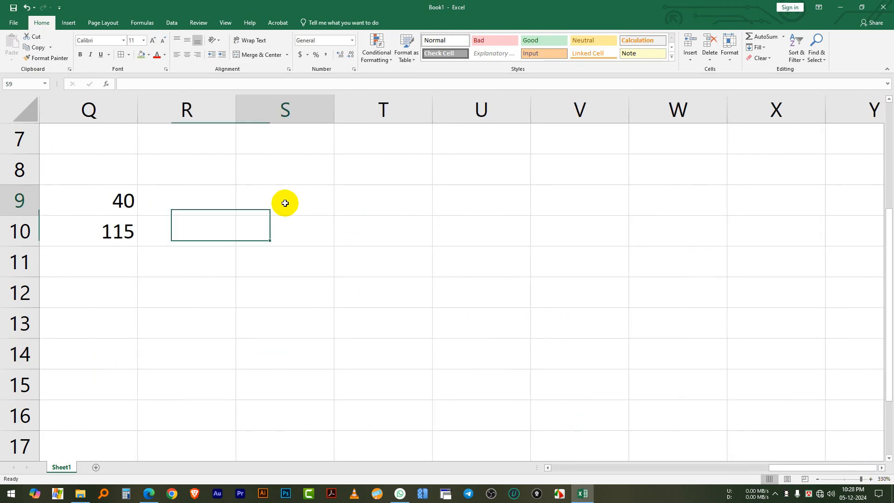
pyautogui.write('88')
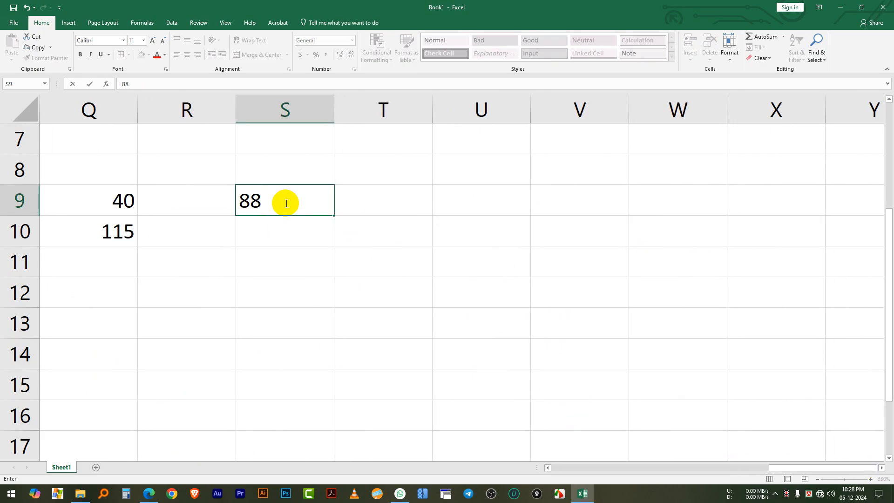
pyautogui.click(297, 239)
pyautogui.write('6')
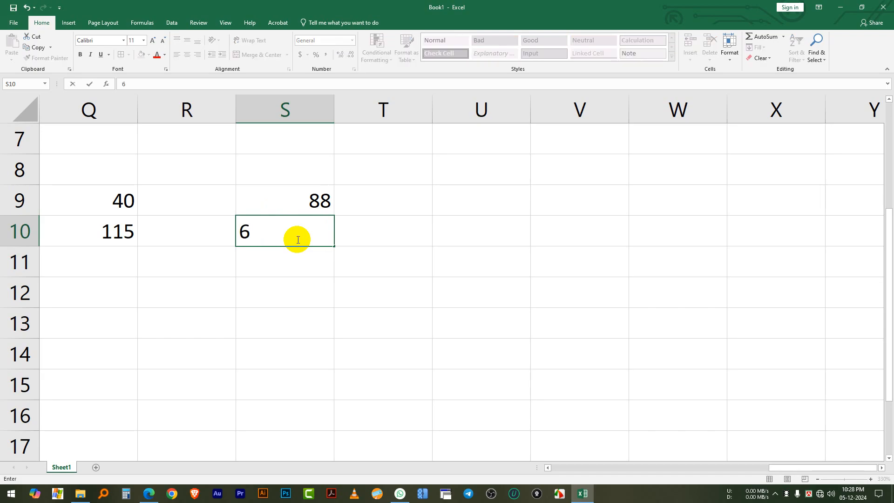
# Divide the two stacked numbers with the formula =S9/S10 in cell S11
pyautogui.click(295, 256)
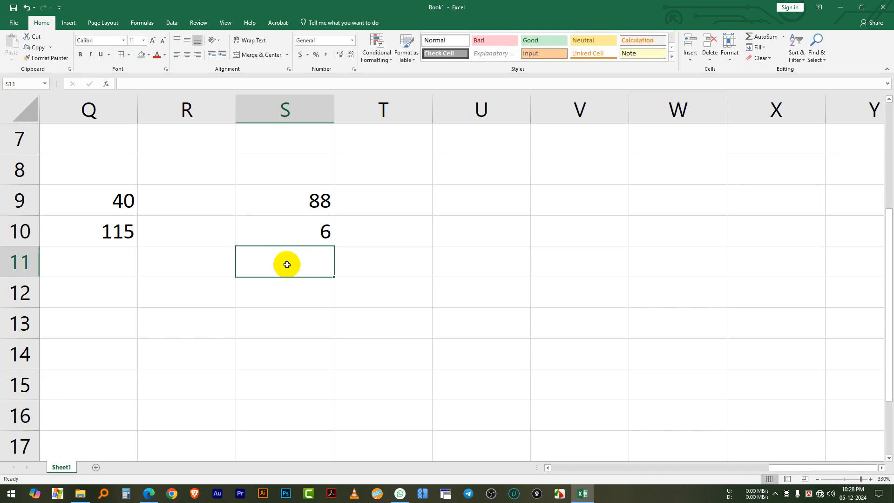
pyautogui.write('=')
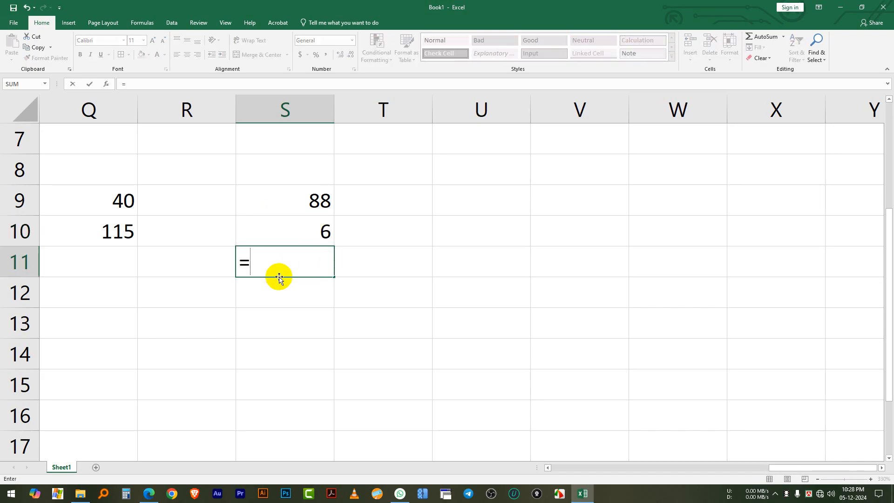
pyautogui.click(319, 204)
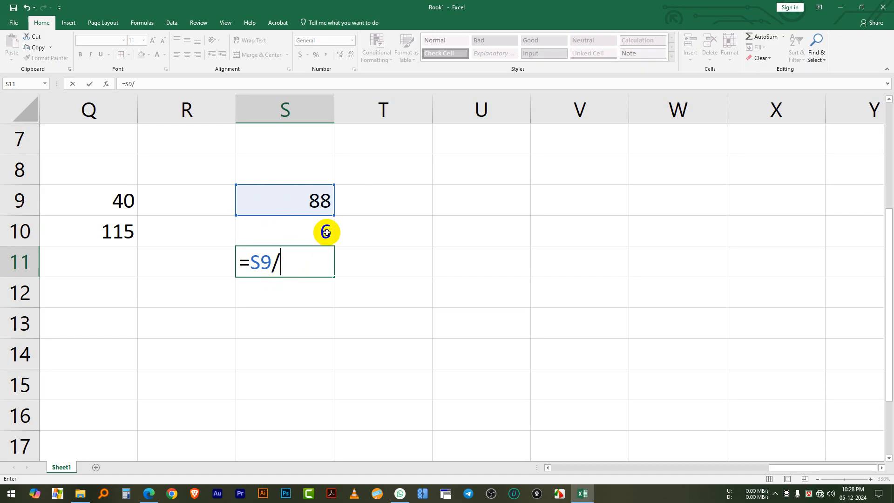
pyautogui.click(306, 230)
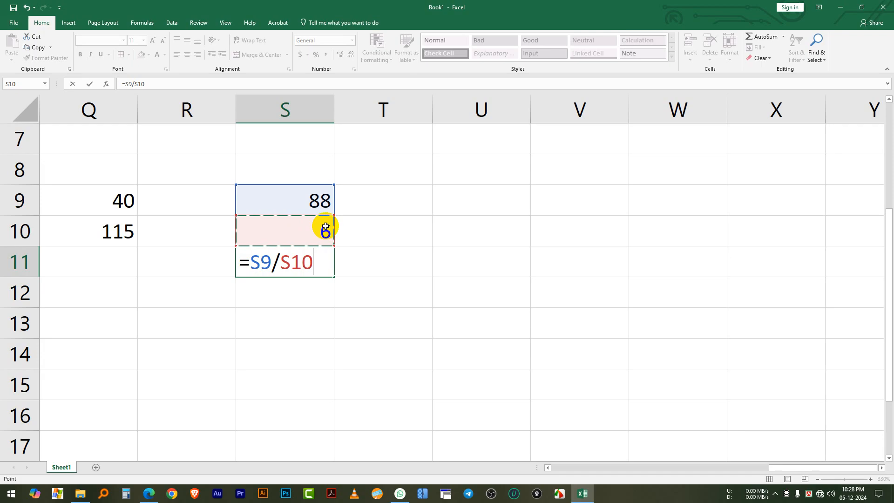
pyautogui.press('Return')
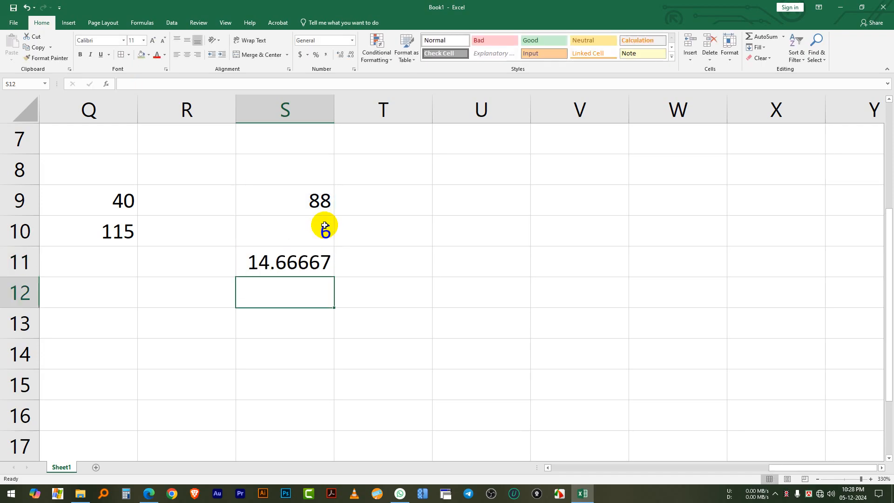
# Enter 889 in cell T9 and 55 in cell T10 as a second vertical division example
pyautogui.click(356, 202)
pyautogui.write('889')
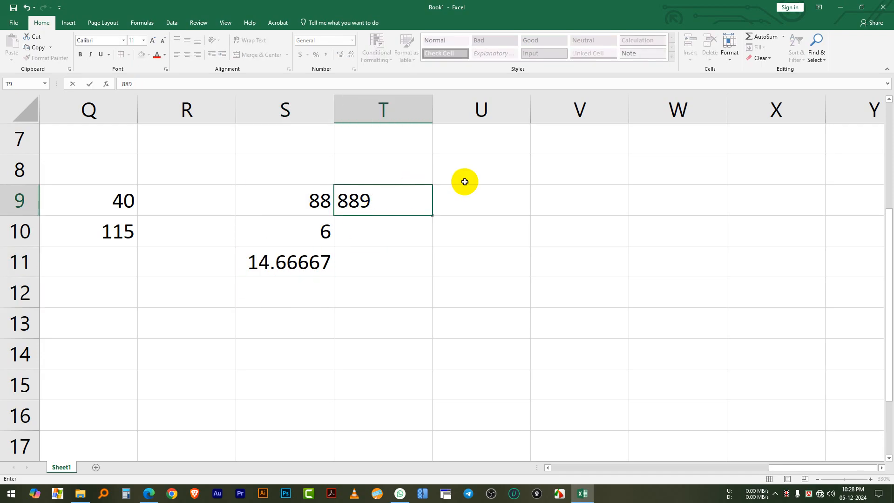
pyautogui.click(389, 224)
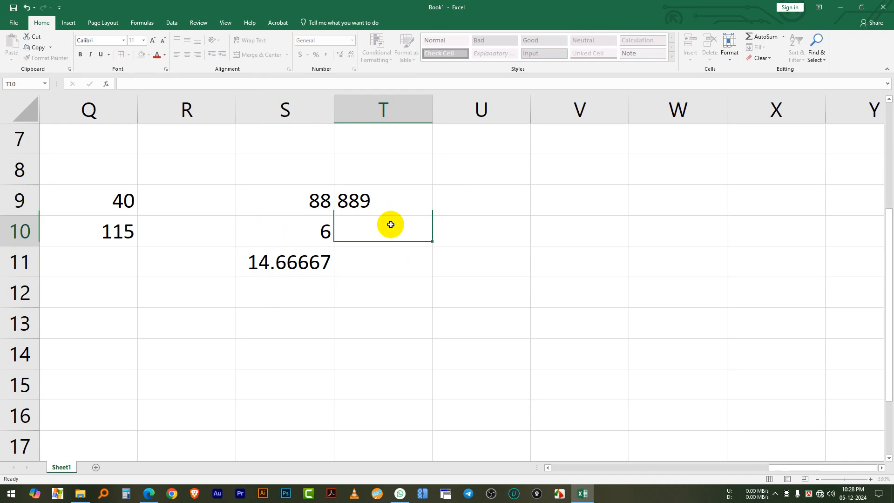
pyautogui.write('55')
pyautogui.click(387, 263)
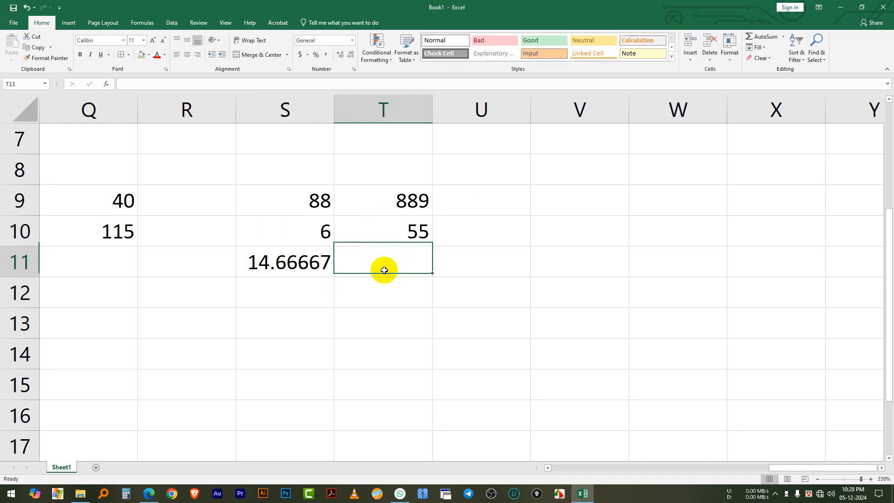
# Fill the division formula from S11 across to T11 and check the copied formula
pyautogui.click(297, 260)
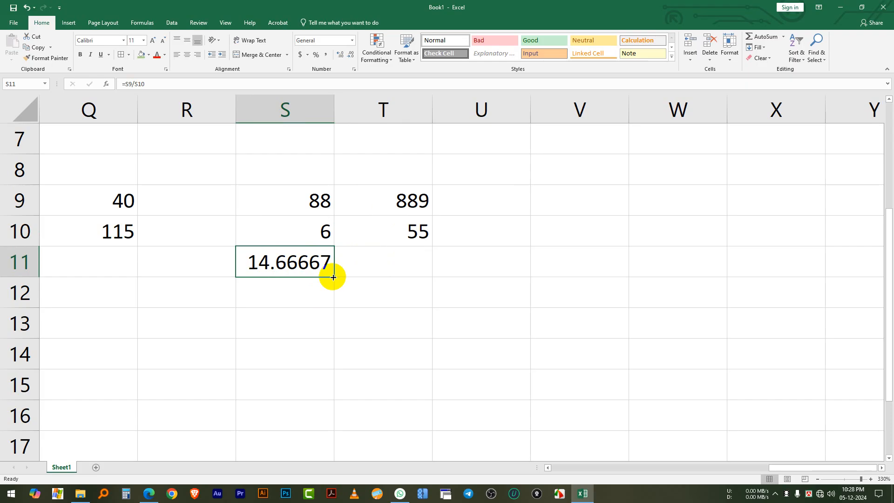
pyautogui.moveTo(333, 277); pyautogui.dragTo(405, 267)
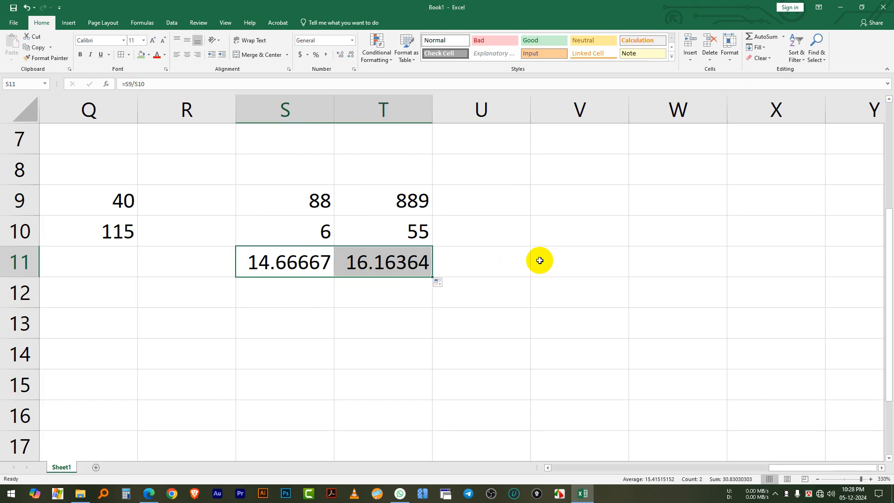
pyautogui.click(406, 263)
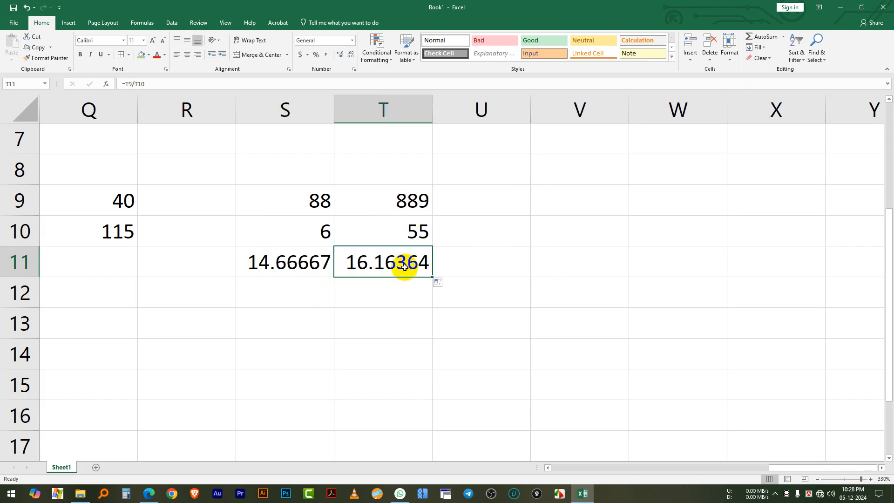
pyautogui.click(367, 327)
pyautogui.click(521, 272)
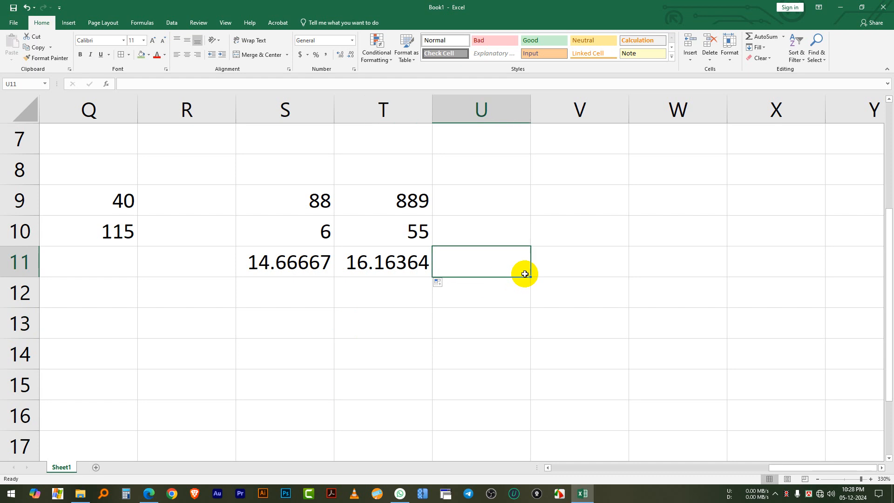
pyautogui.click(408, 272)
pyautogui.click(493, 208)
pyautogui.click(574, 194)
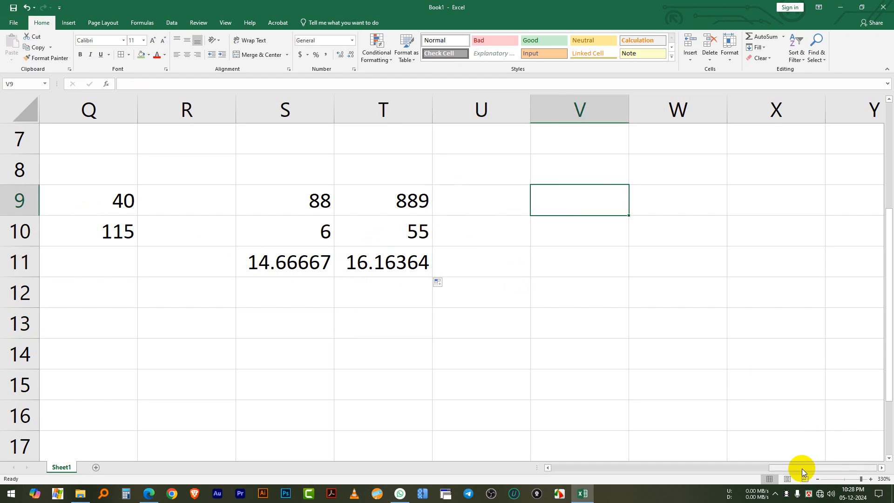
pyautogui.moveTo(801, 468); pyautogui.dragTo(746, 451)
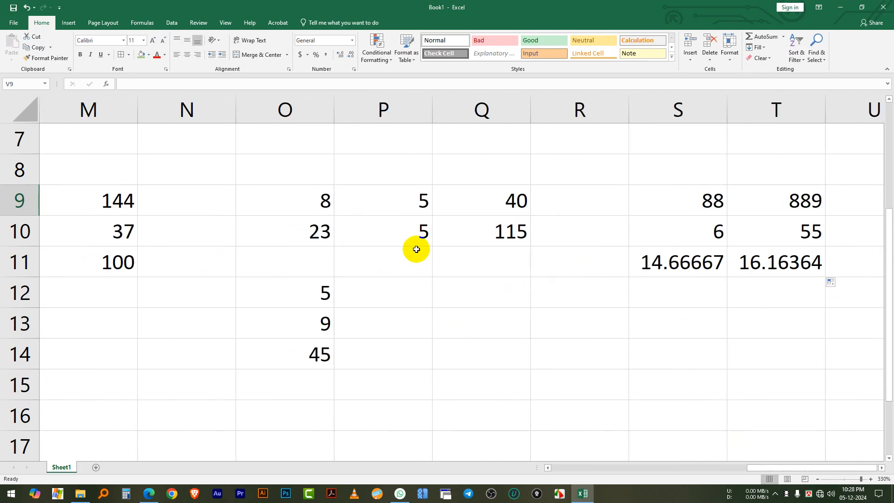